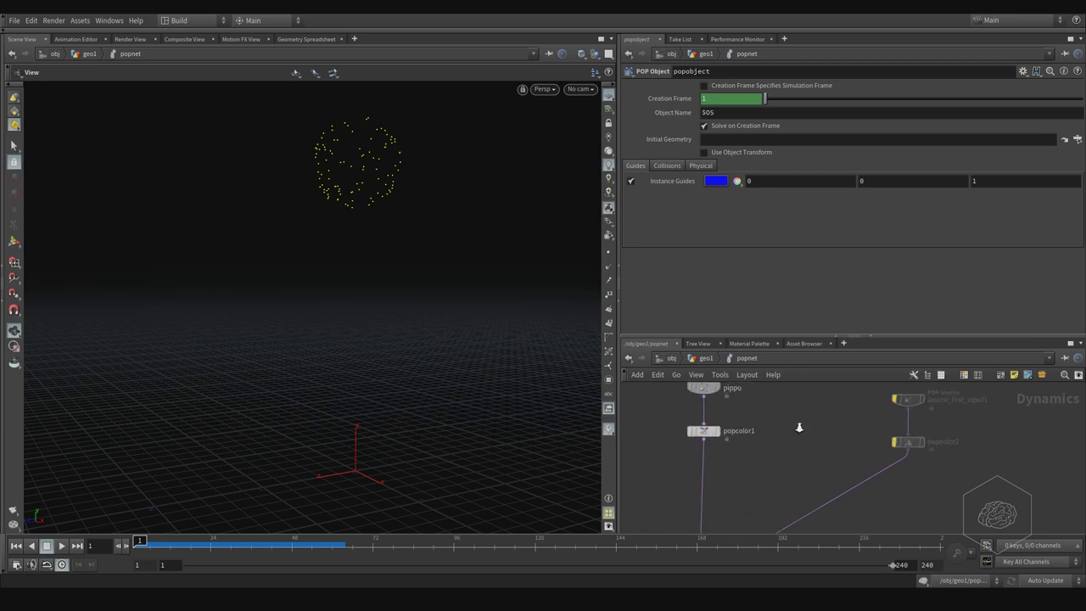
Set the colour type of the popcolor1 node to Random.
drag(795, 417, 691, 442)
middle_drag(781, 428, 786, 370)
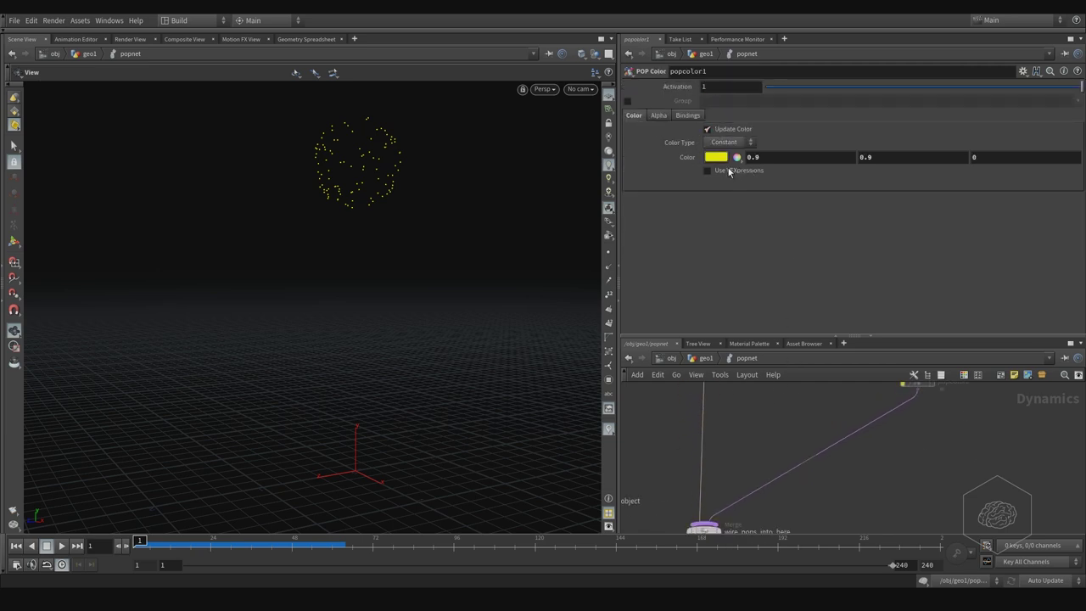
click(728, 142)
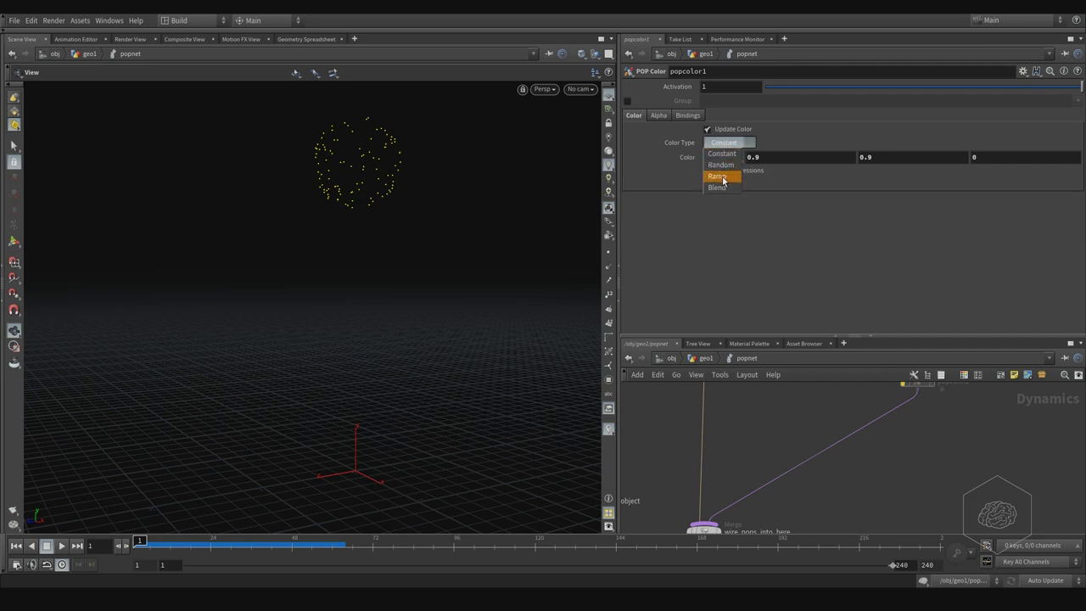
click(728, 165)
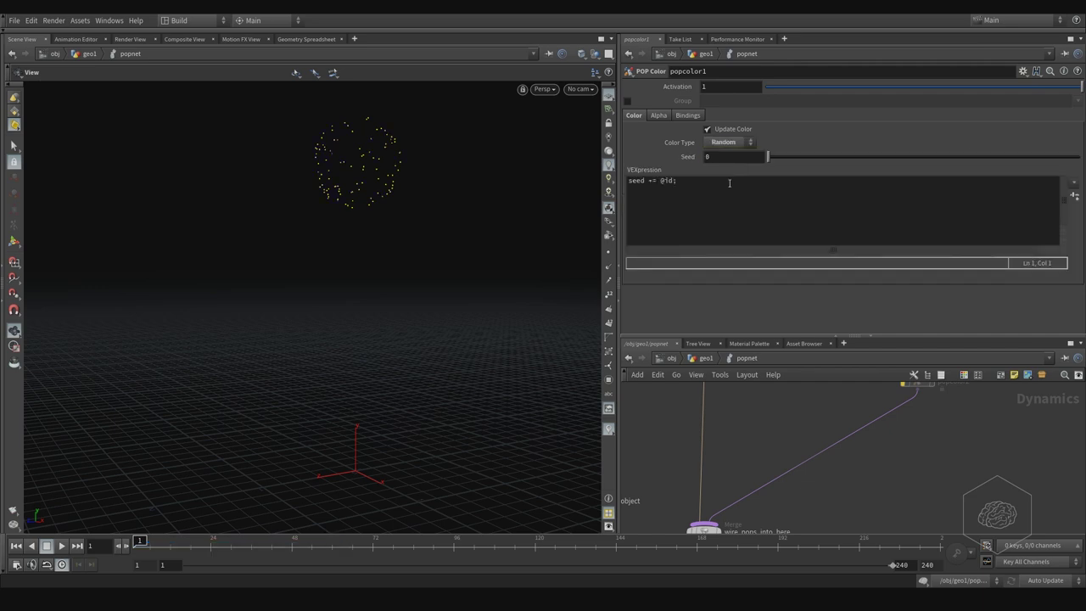
click(678, 183)
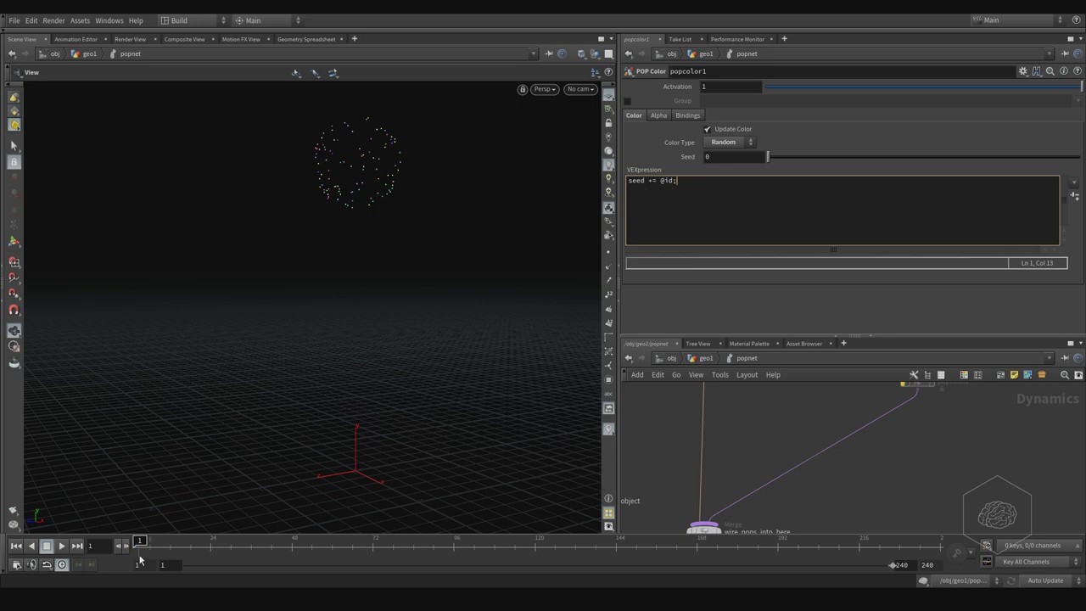
Scrub the simulation to frame 48 and examine the particles' random colours up close.
drag(139, 544, 292, 509)
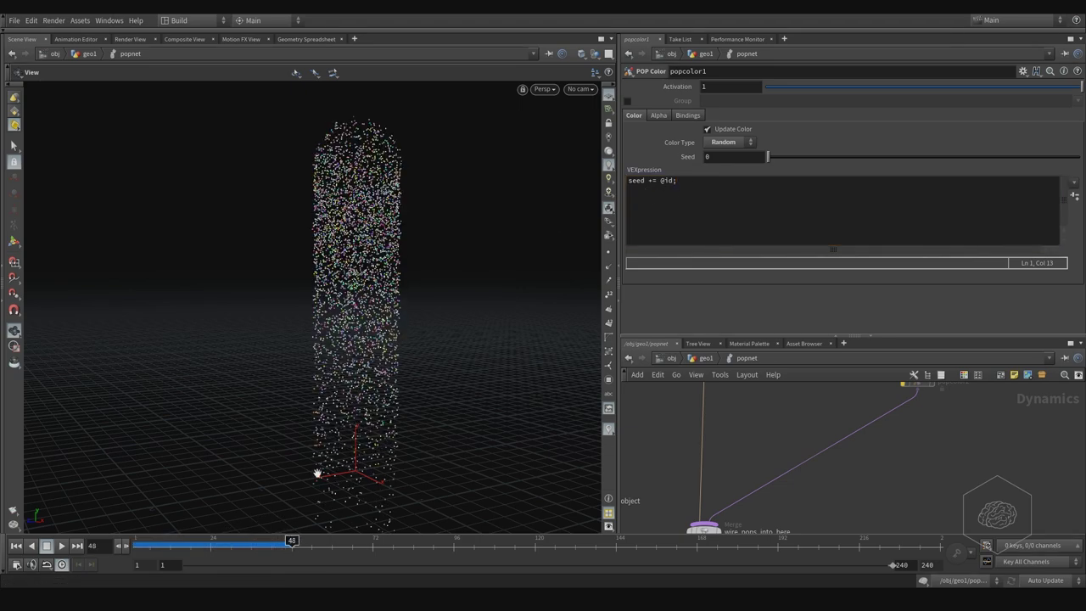
middle_drag(385, 302, 397, 315)
scroll(415, 258, up, 5)
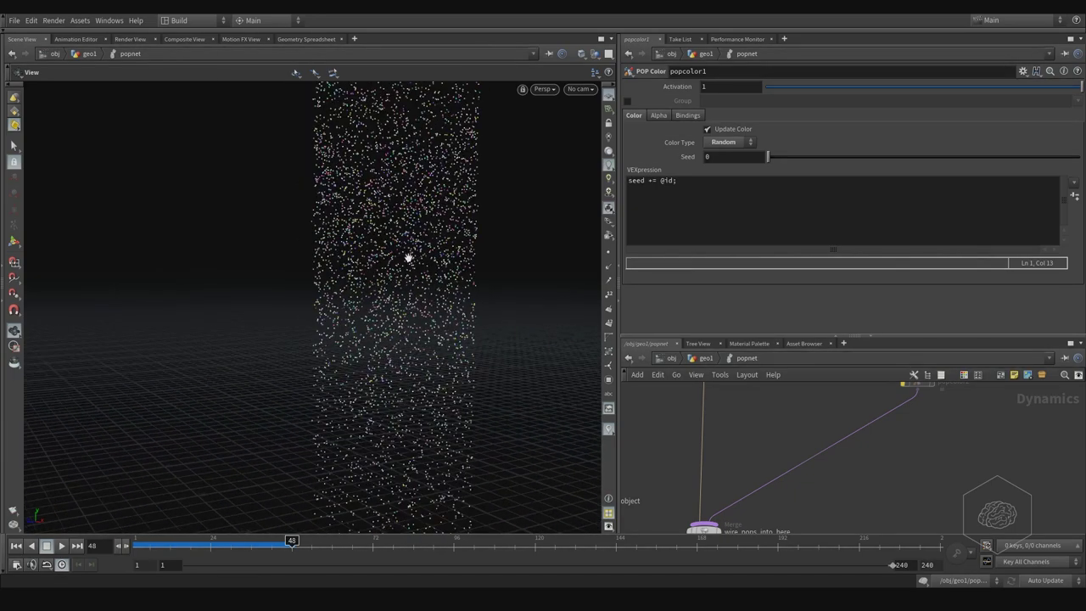
mouse_move(460, 282)
middle_down()
mouse_move(405, 279)
mouse_move(451, 293)
middle_up()
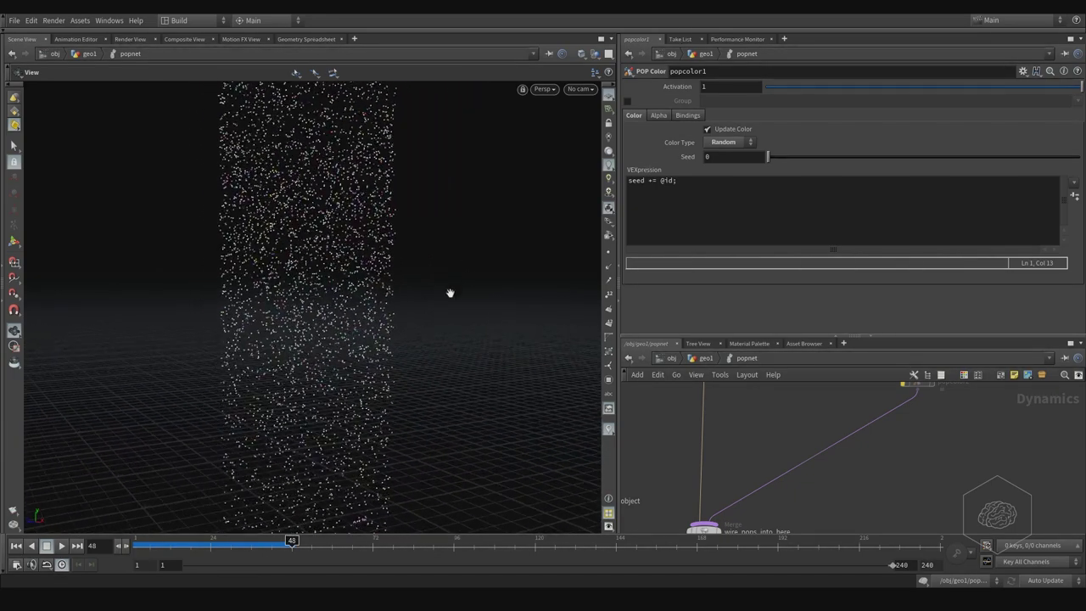
right_drag(451, 293, 299, 307)
middle_drag(444, 307, 401, 280)
Return to the first frame and turn off Update Color on the popcolor1 node.
drag(183, 547, 119, 520)
click(709, 130)
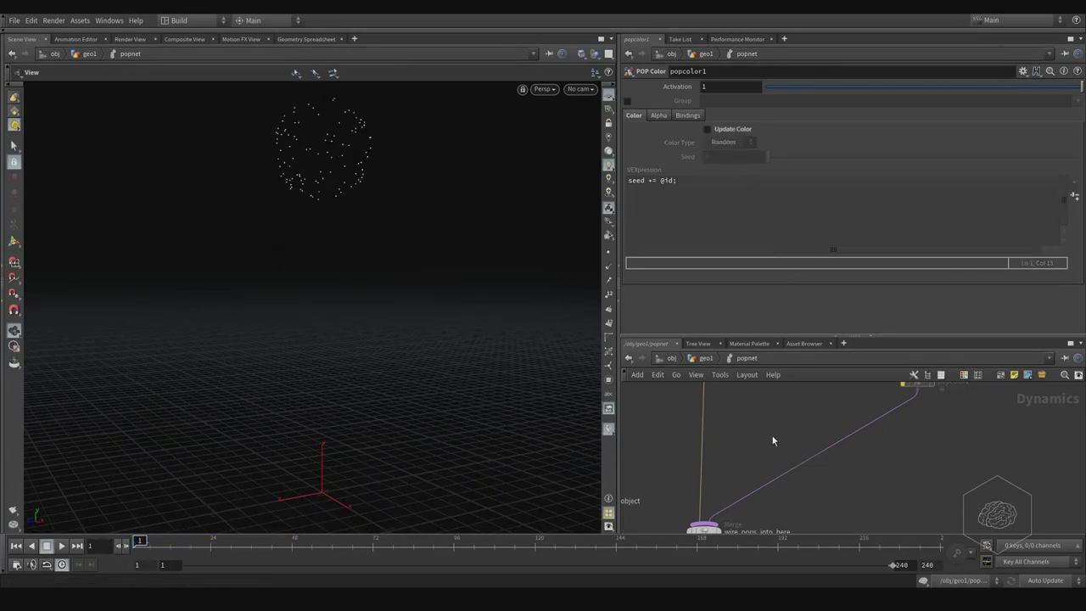
Add a POP Force node and insert it into the wire between popcolor1 and the merge node.
scroll(772, 440, down, 5)
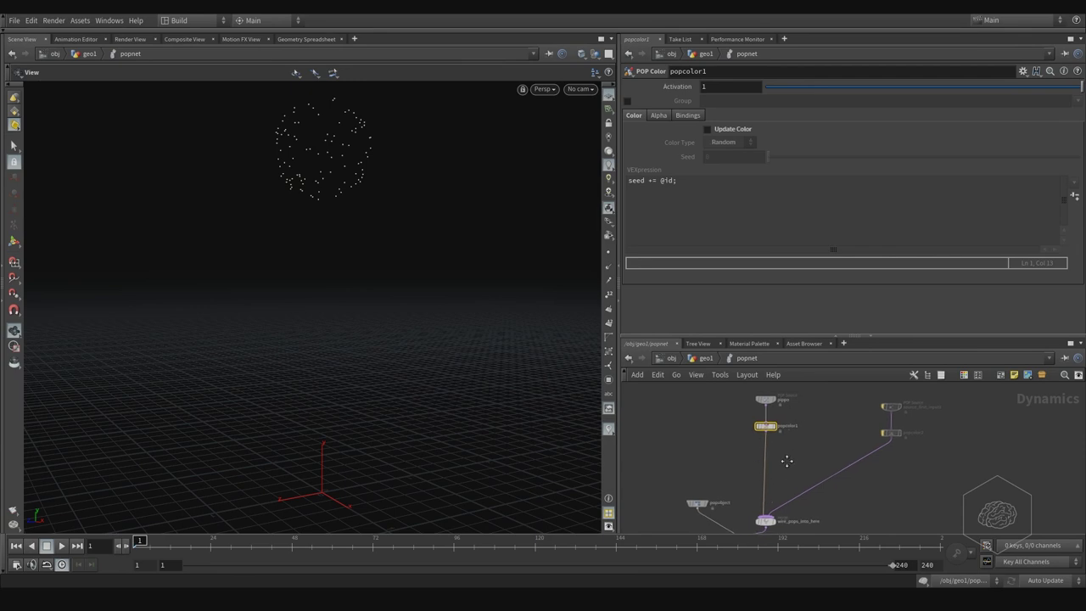
middle_drag(783, 460, 763, 464)
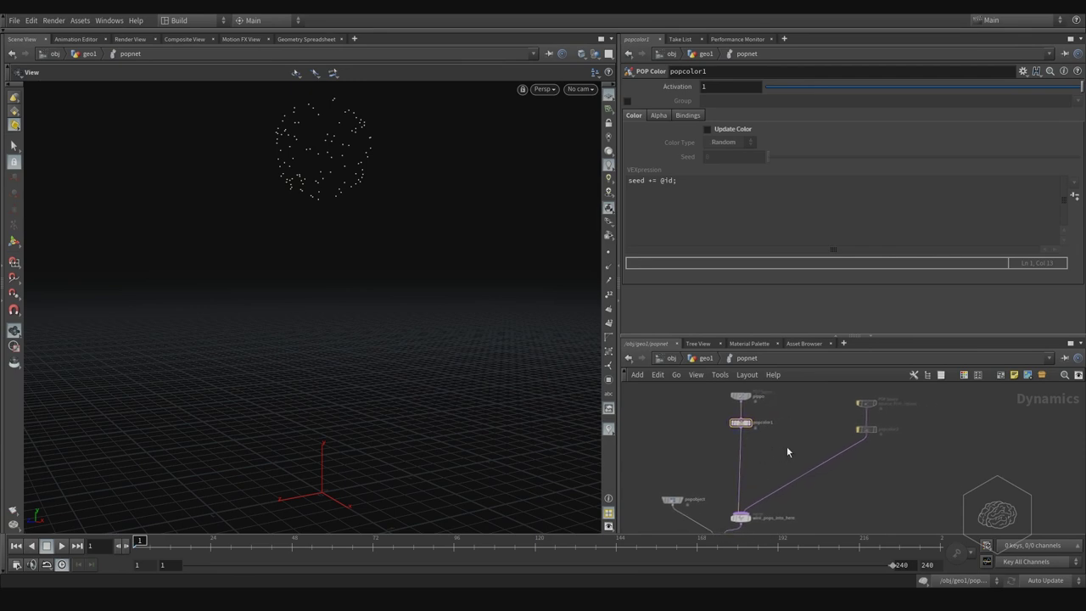
key(Tab)
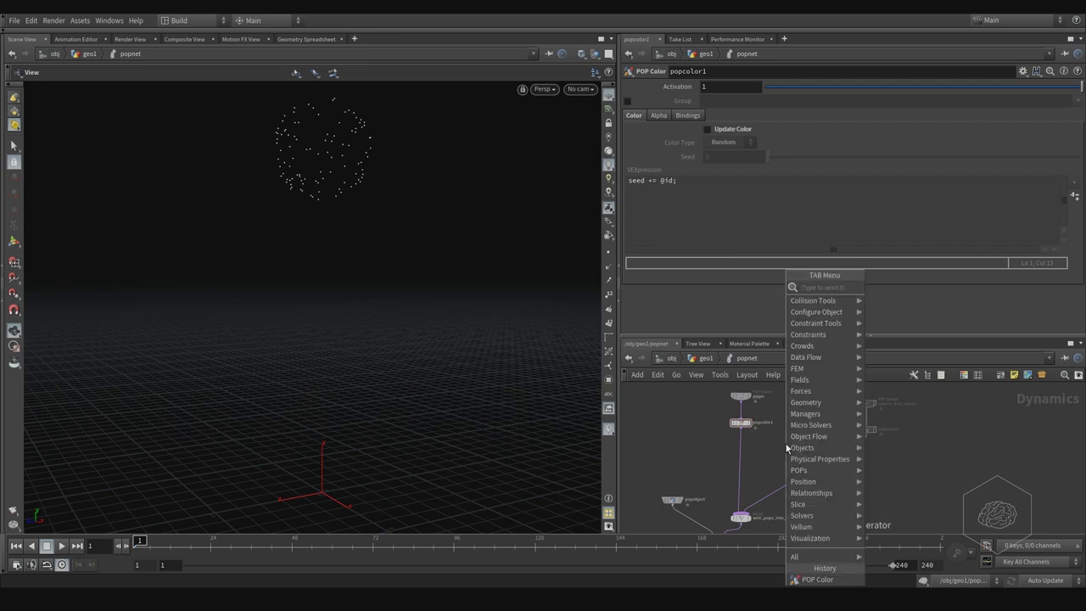
text(pop)
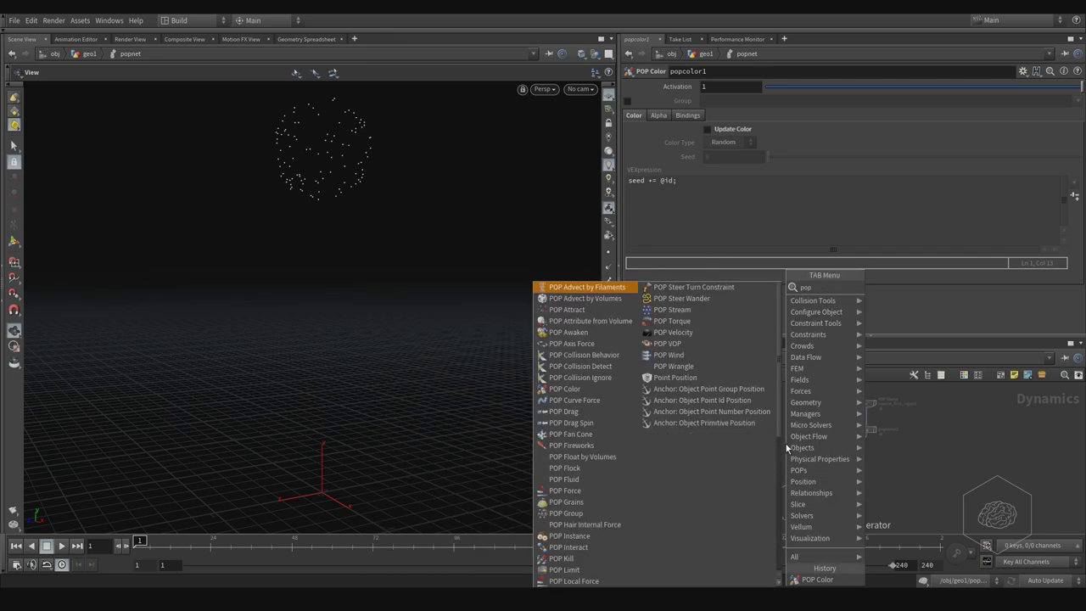
text( force)
key(Return)
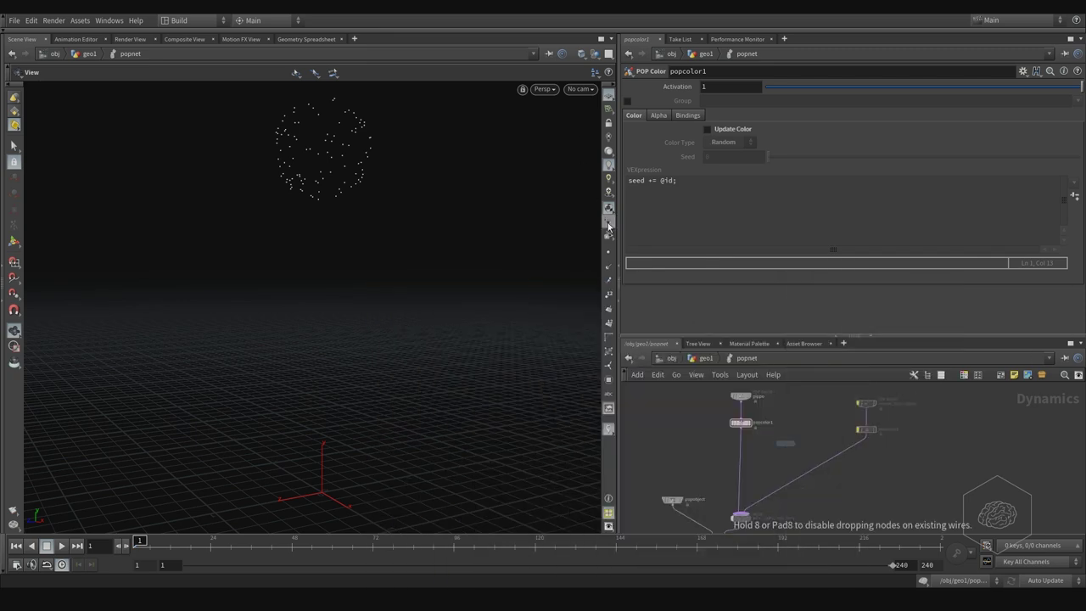
click(691, 435)
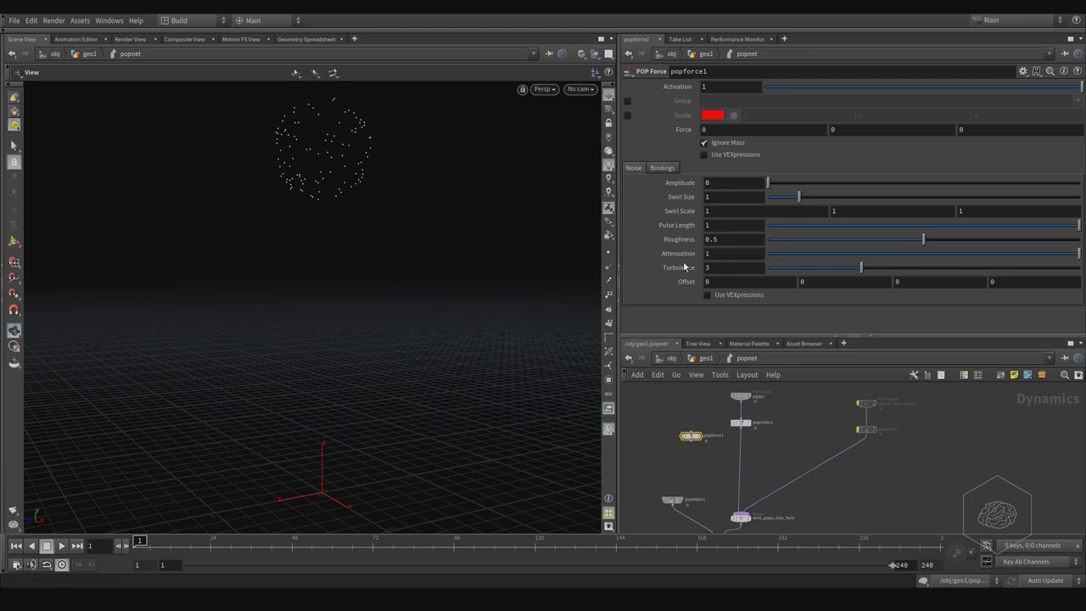
click(690, 430)
key(Escape)
drag(690, 440, 737, 456)
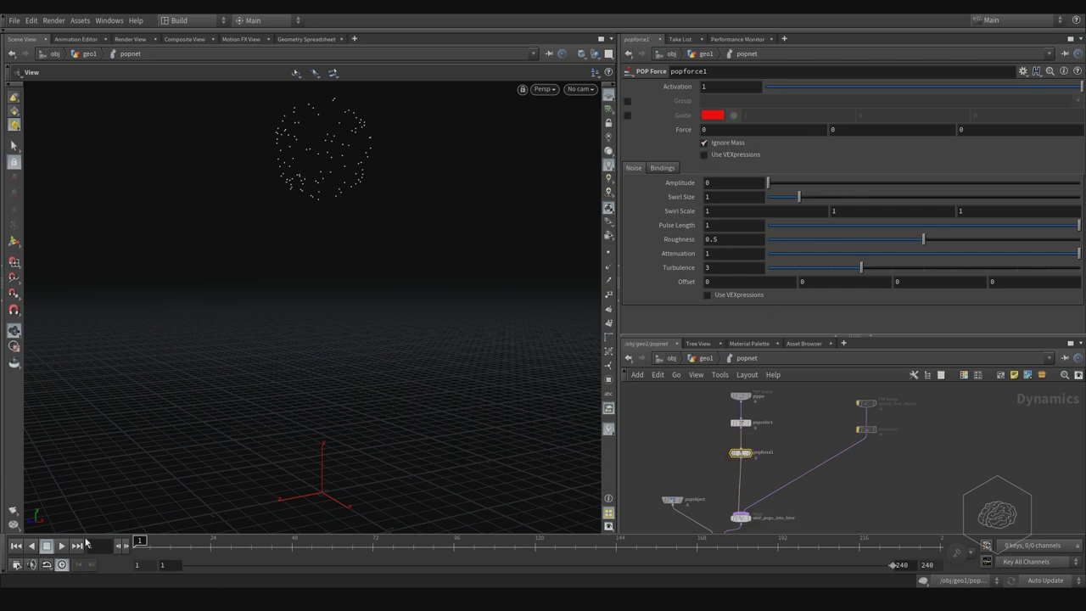
Preview the simulation, set the Y initial velocity of the pippo source to 0, and return to frame 1.
click(62, 546)
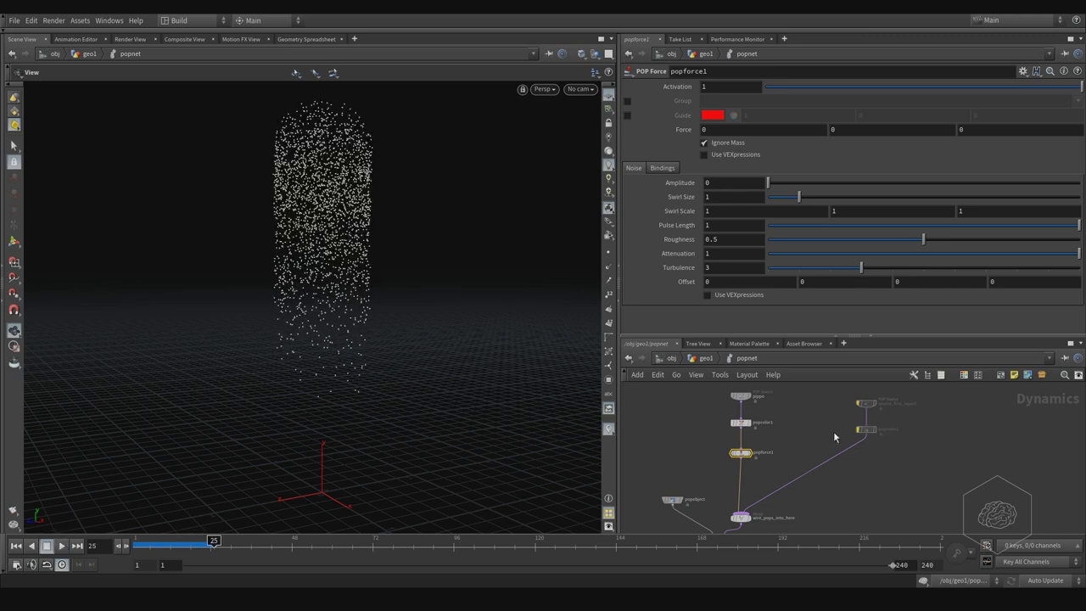
middle_drag(834, 432, 809, 448)
click(717, 413)
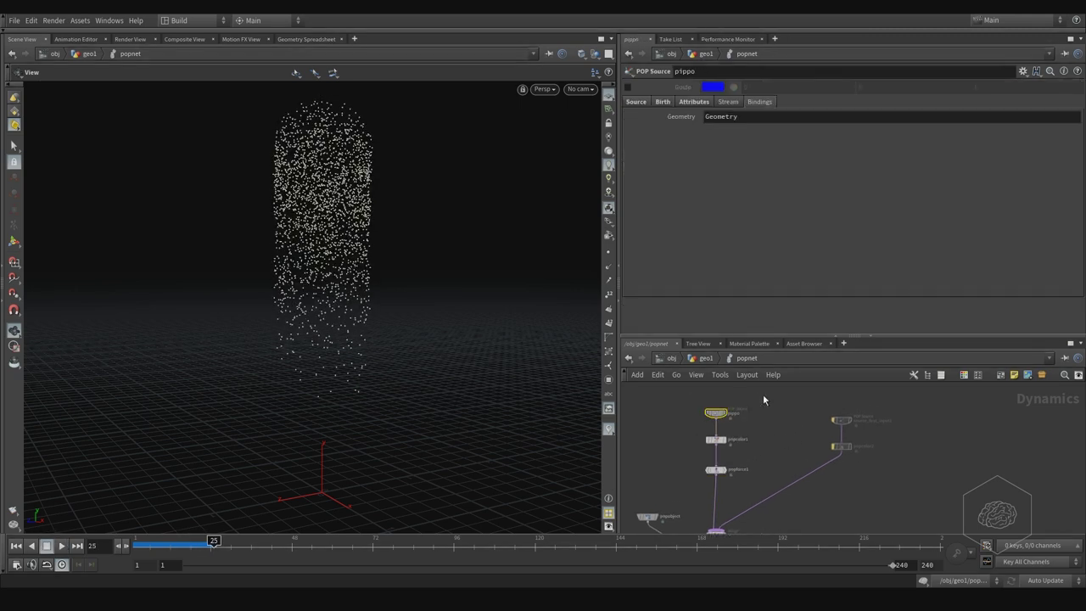
click(696, 103)
click(858, 173)
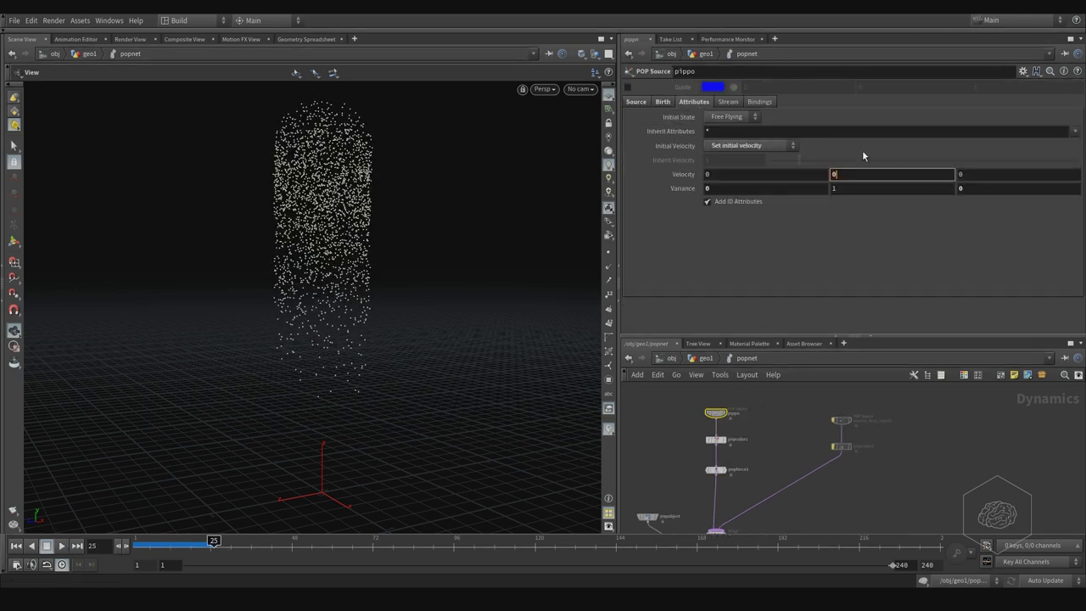
text(0)
key(Return)
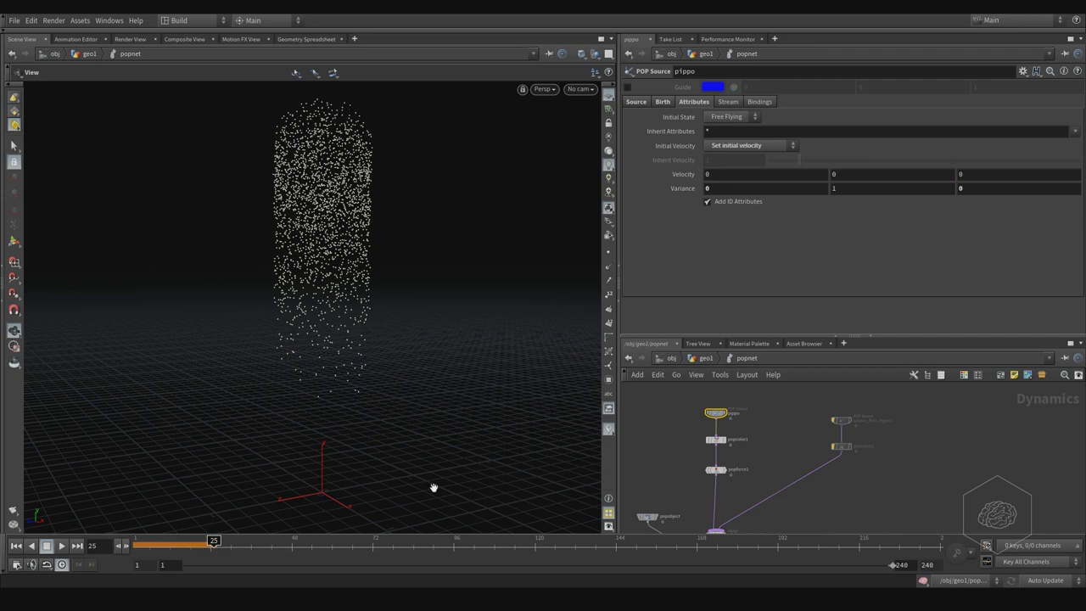
drag(168, 542, 135, 542)
Preview the particles without any force, and set the Y force of popforce1 to -1.
middle_drag(744, 441, 795, 384)
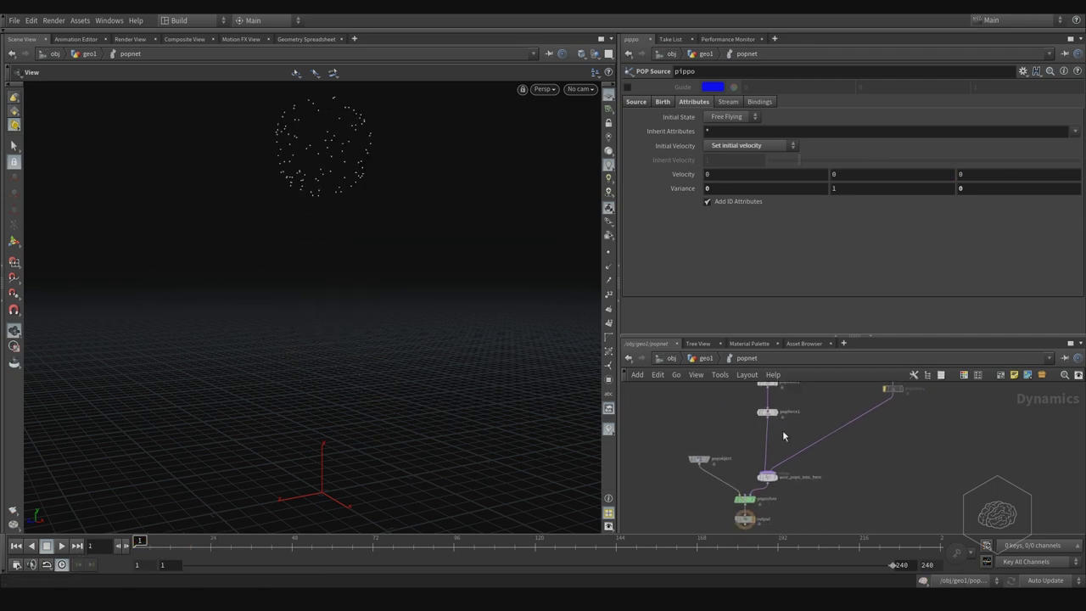
click(767, 411)
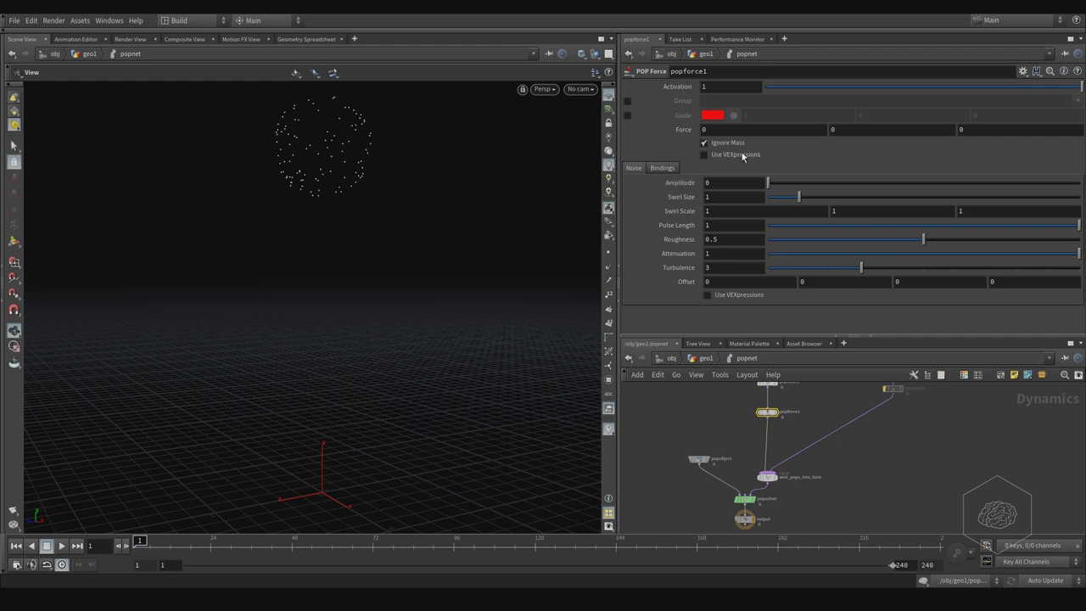
click(61, 545)
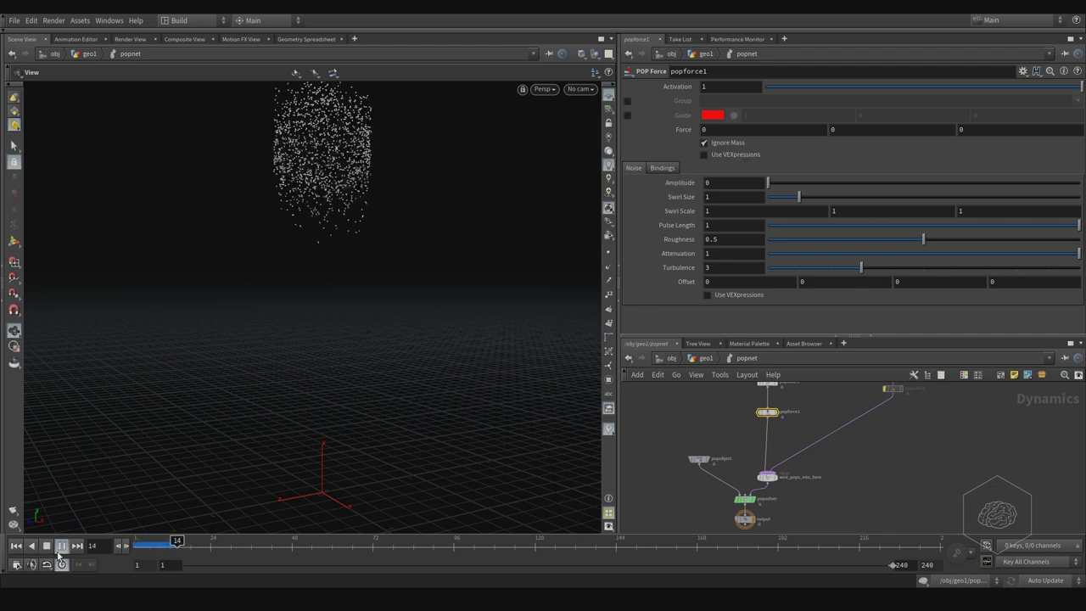
click(900, 127)
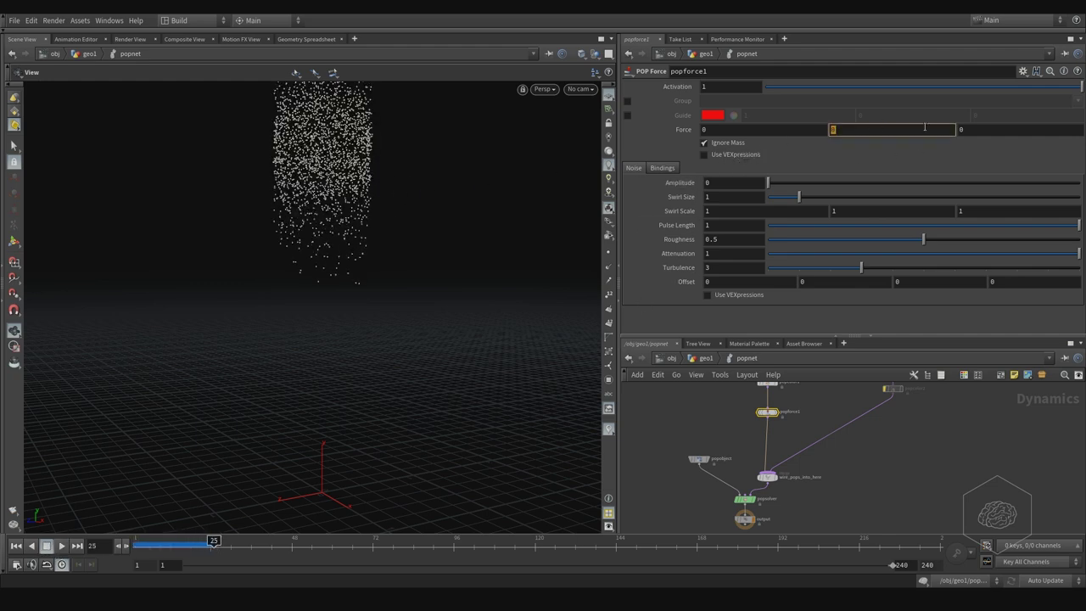
text(-1)
key(Return)
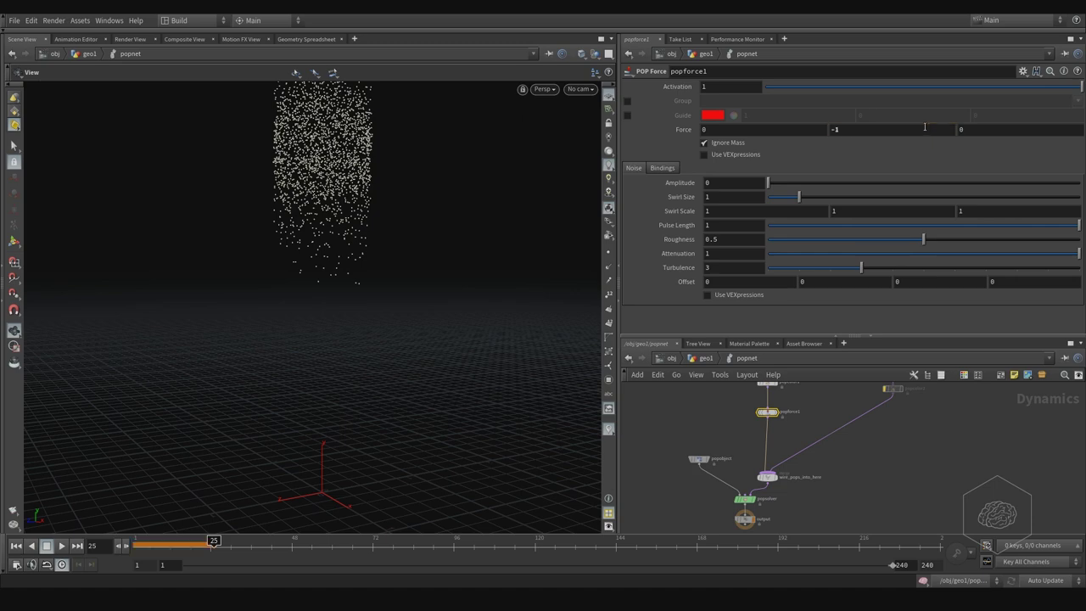
Replay the simulation from the first frame to examine how the downward force affects the particles.
key(ctrl+Up)
click(61, 547)
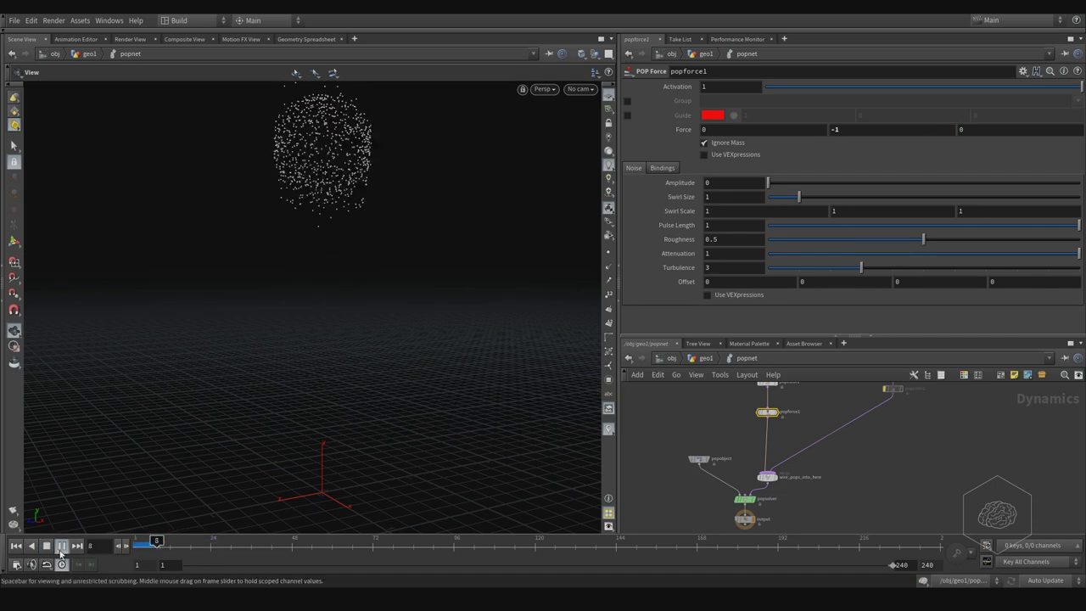
click(218, 547)
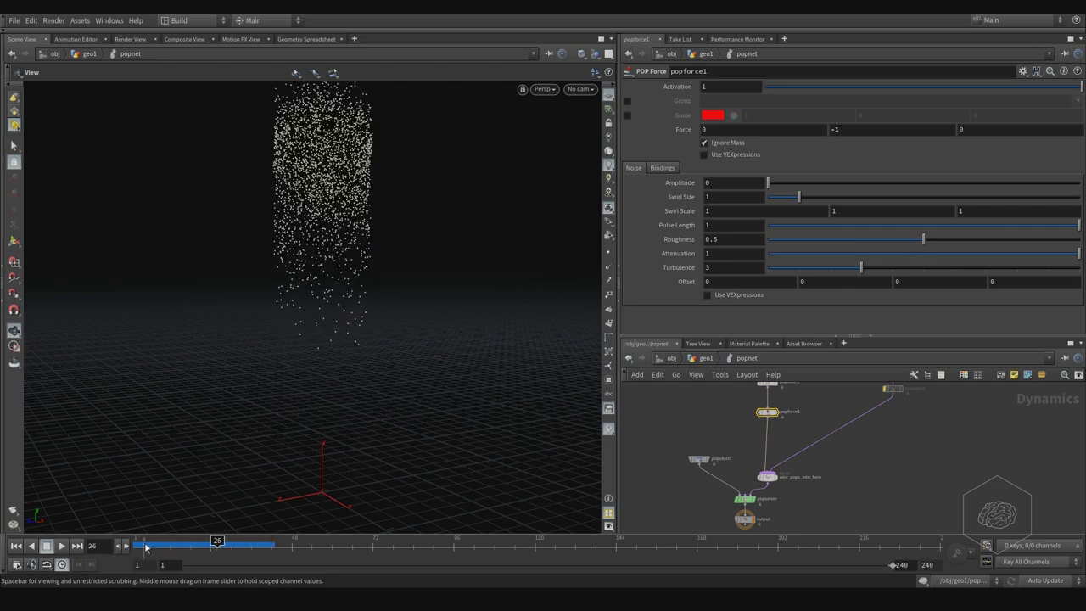
click(746, 518)
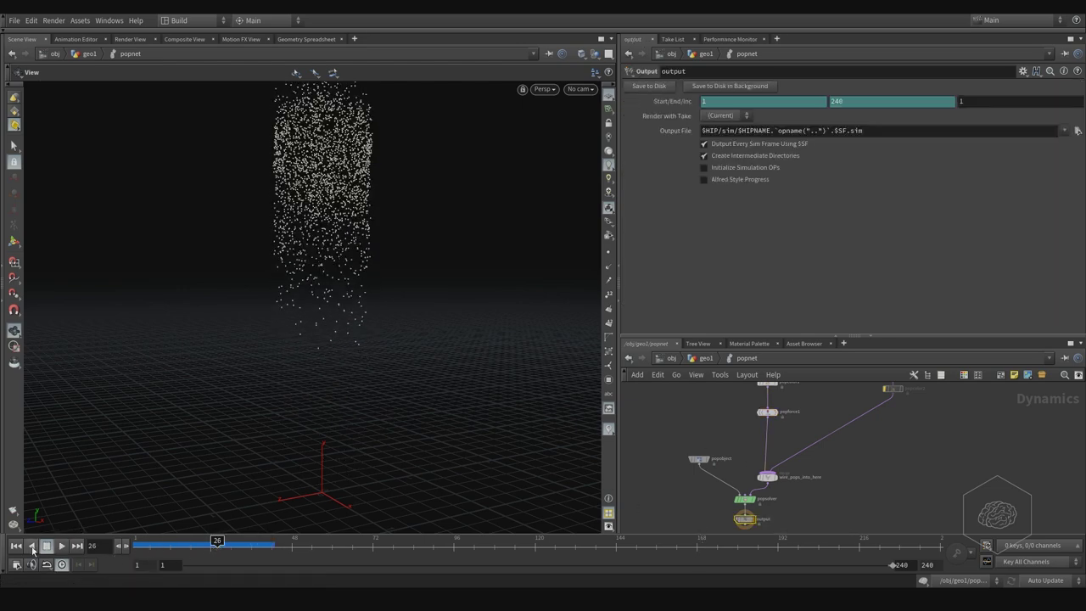
click(23, 548)
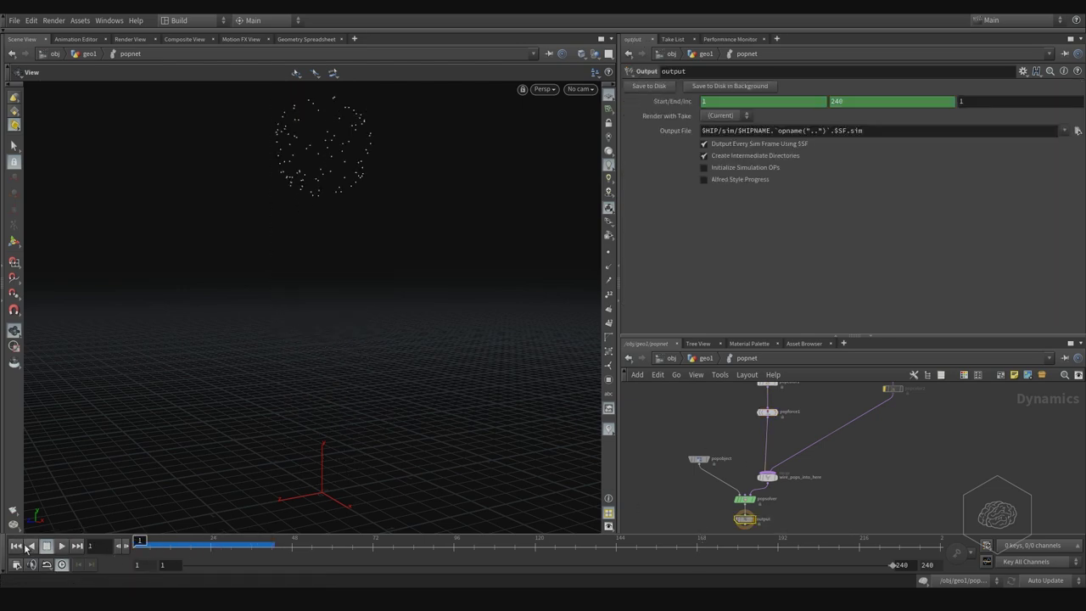
click(736, 499)
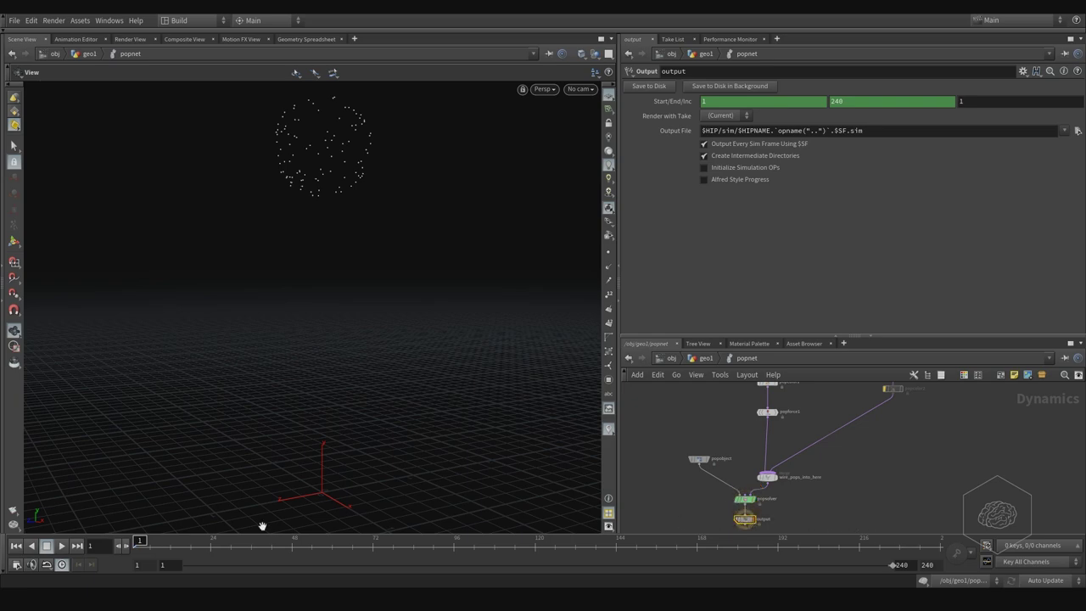
click(61, 545)
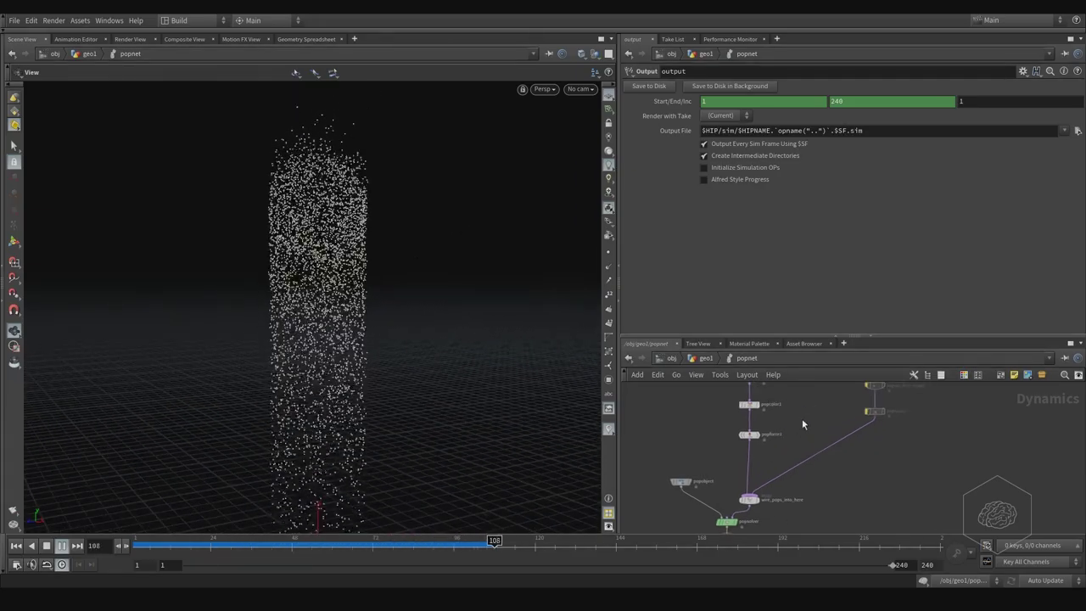
Enable the guide display of the popforce1 node and frame its force vectors in the viewport.
click(749, 434)
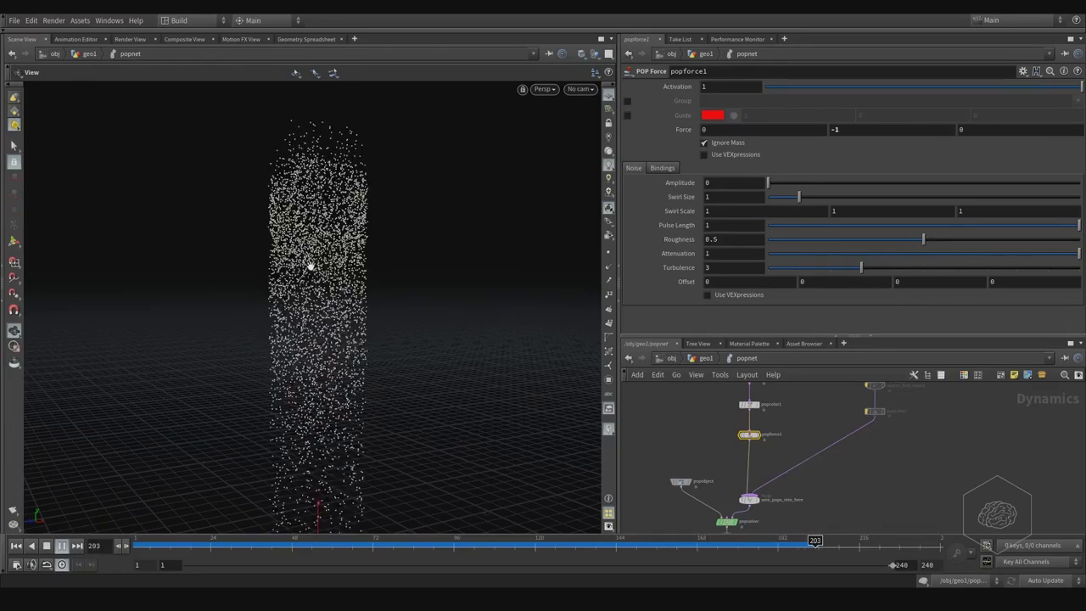
mouse_move(816, 481)
middle_down()
mouse_move(795, 448)
mouse_move(805, 472)
middle_up()
middle_drag(781, 427, 787, 442)
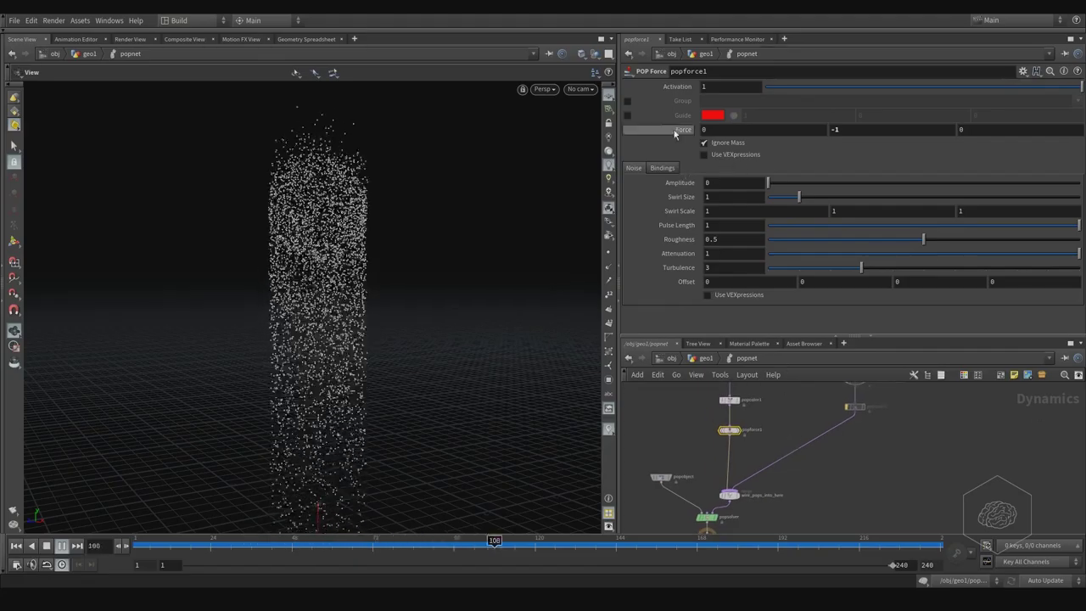
click(627, 115)
middle_drag(342, 470, 354, 296)
right_drag(354, 296, 454, 304)
middle_drag(454, 305, 436, 282)
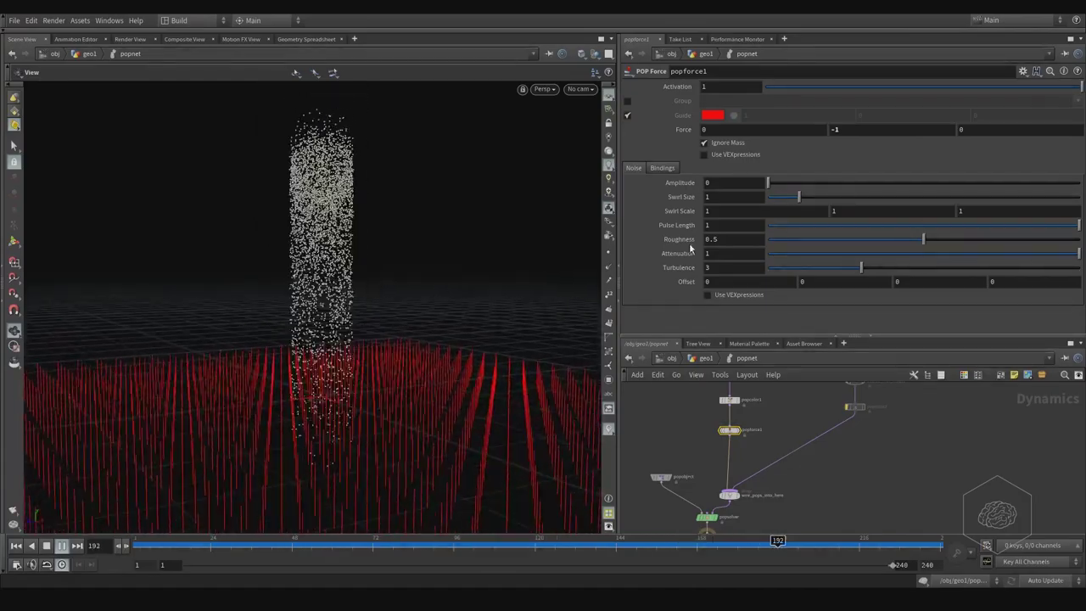
Set the noise amplitude of popforce1 to 2 and its swirl size to about 0.35.
click(721, 184)
text(2)
key(Return)
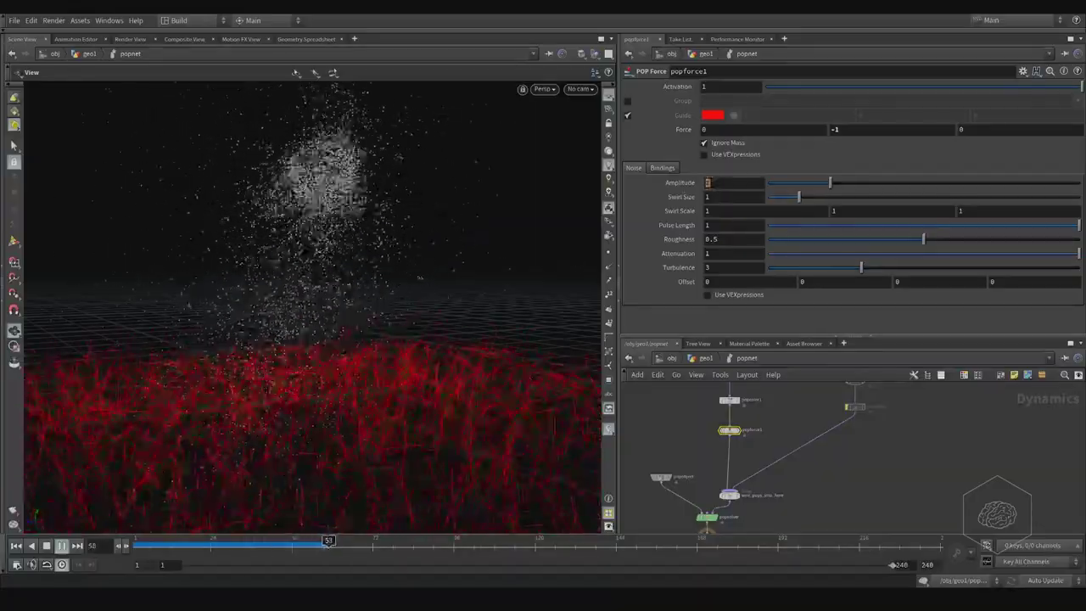
double_click(709, 183)
drag(802, 202, 784, 207)
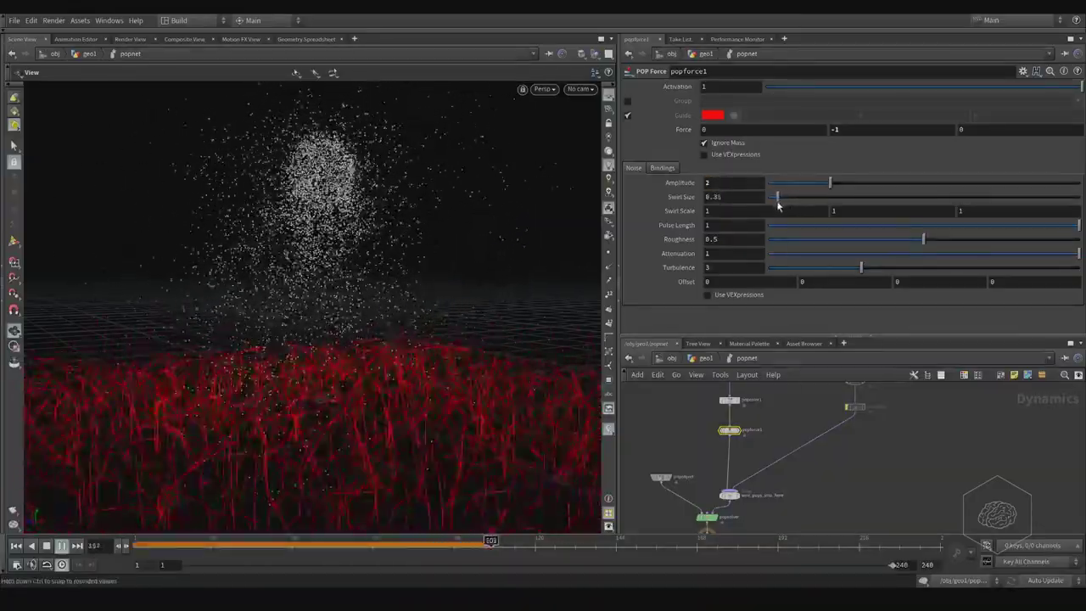
Set the noise swirl size of popforce1 to about 0.51 and its swirl scale to 0.3 on all three axes.
middle_drag(671, 212, 636, 222)
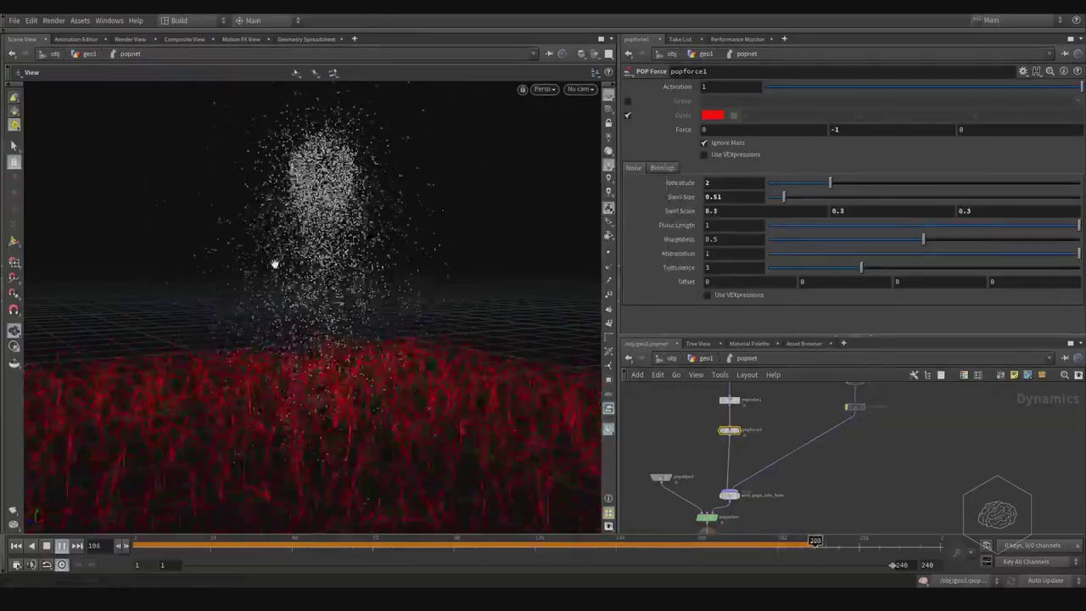
mouse_move(340, 263)
mouse_down()
mouse_move(385, 237)
mouse_move(349, 260)
mouse_up()
Set the emission type of the POP Source pippo to All Points and replay the simulation.
middle_drag(815, 444, 816, 530)
click(730, 460)
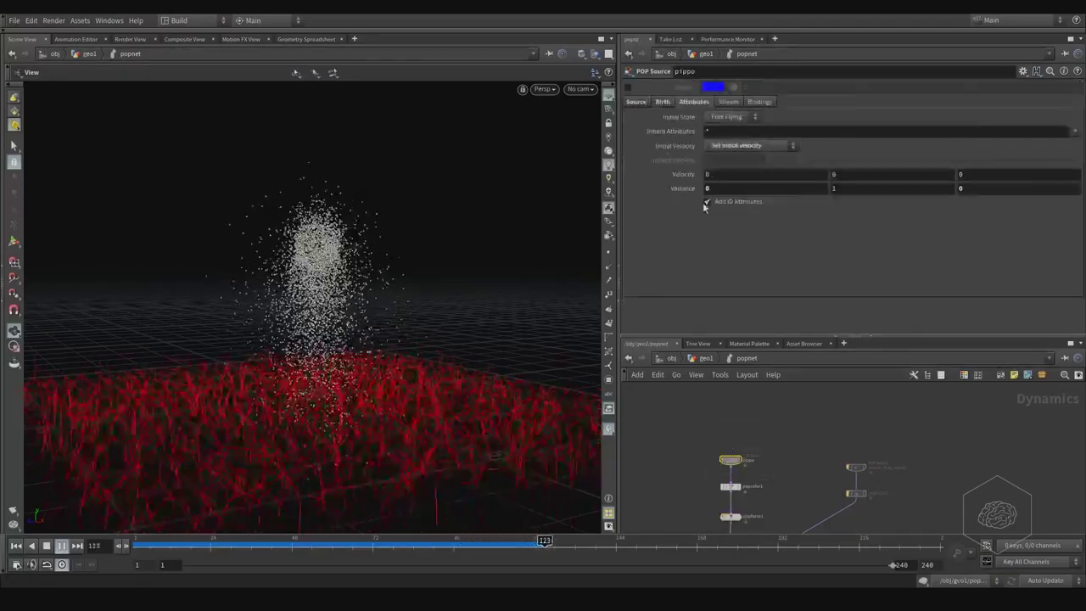
click(636, 101)
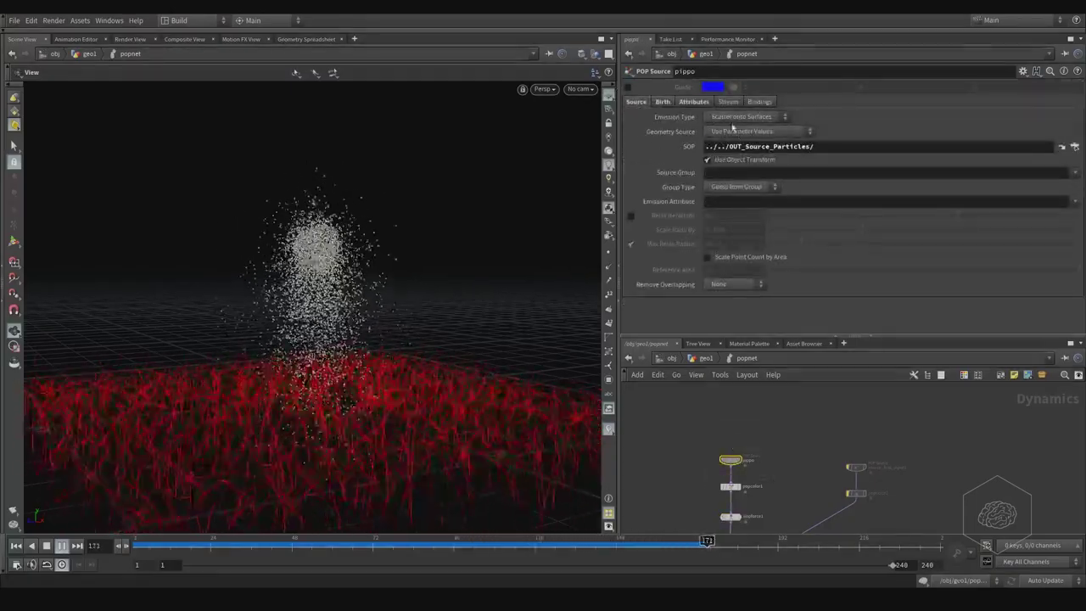
click(165, 546)
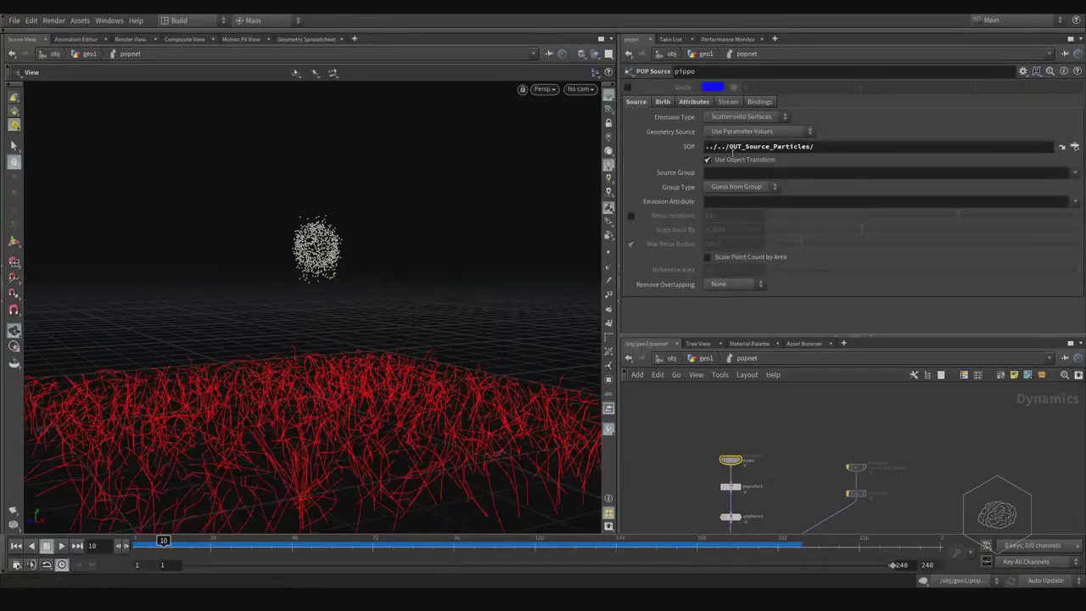
click(740, 118)
click(738, 136)
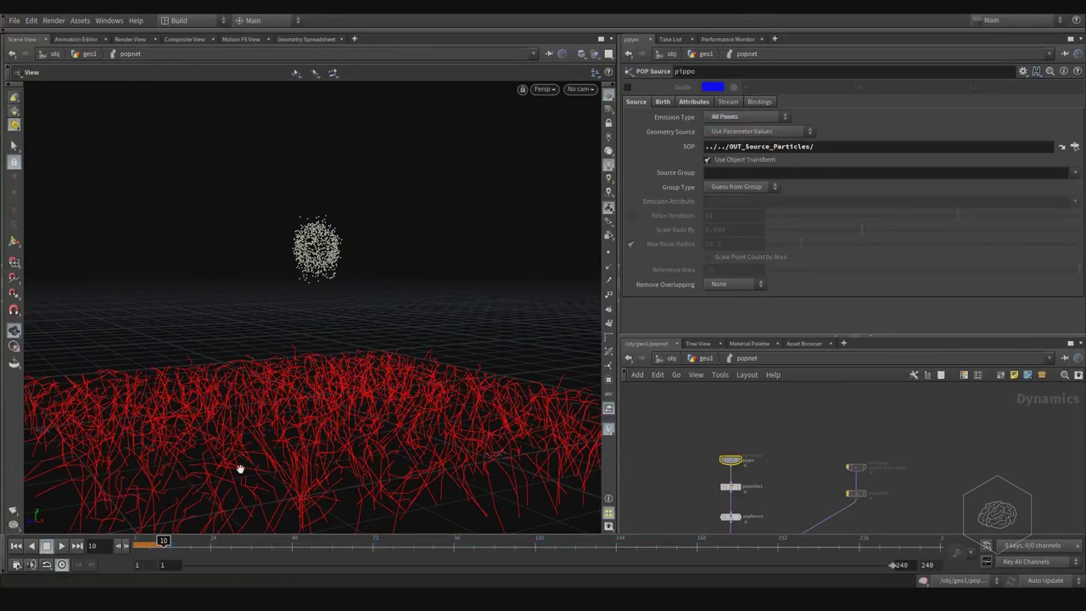
click(31, 546)
click(62, 546)
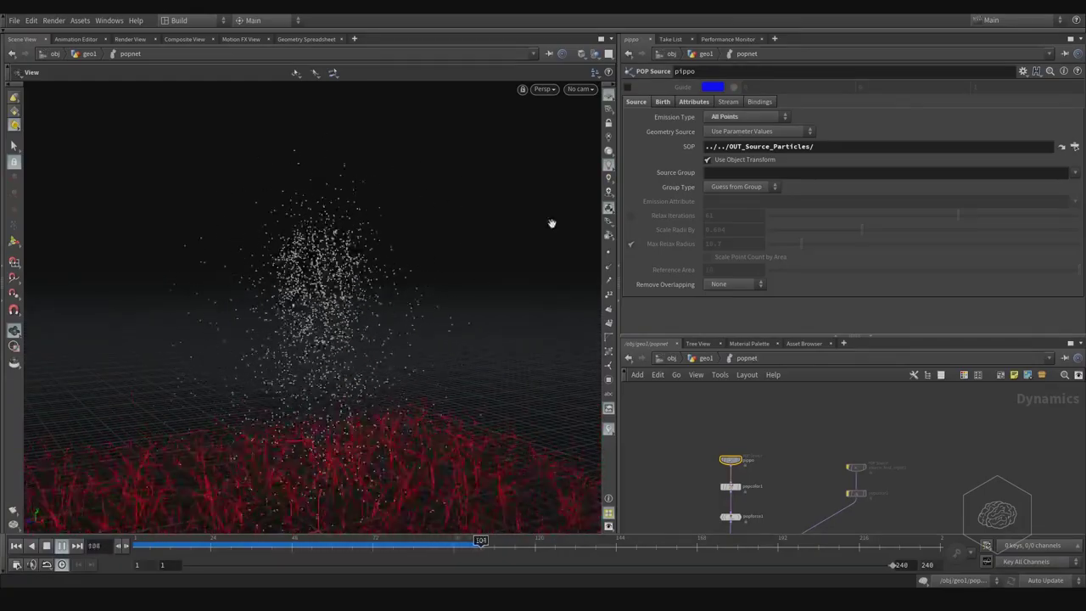
Change pippo's emission type to Points, inspect its birth settings, and replay the simulation from the first frame.
click(662, 101)
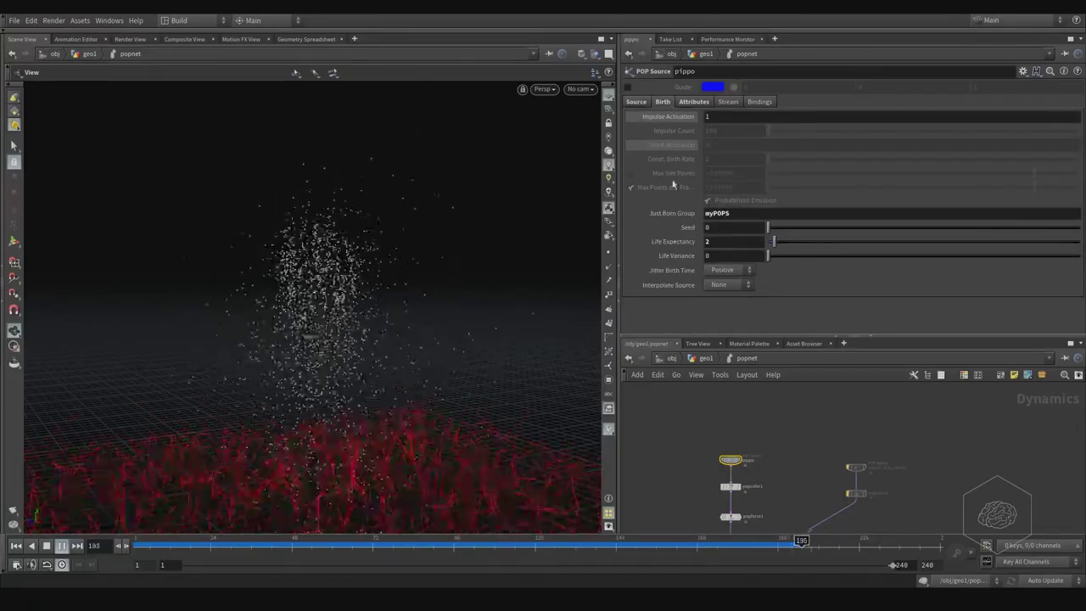
click(636, 101)
click(747, 116)
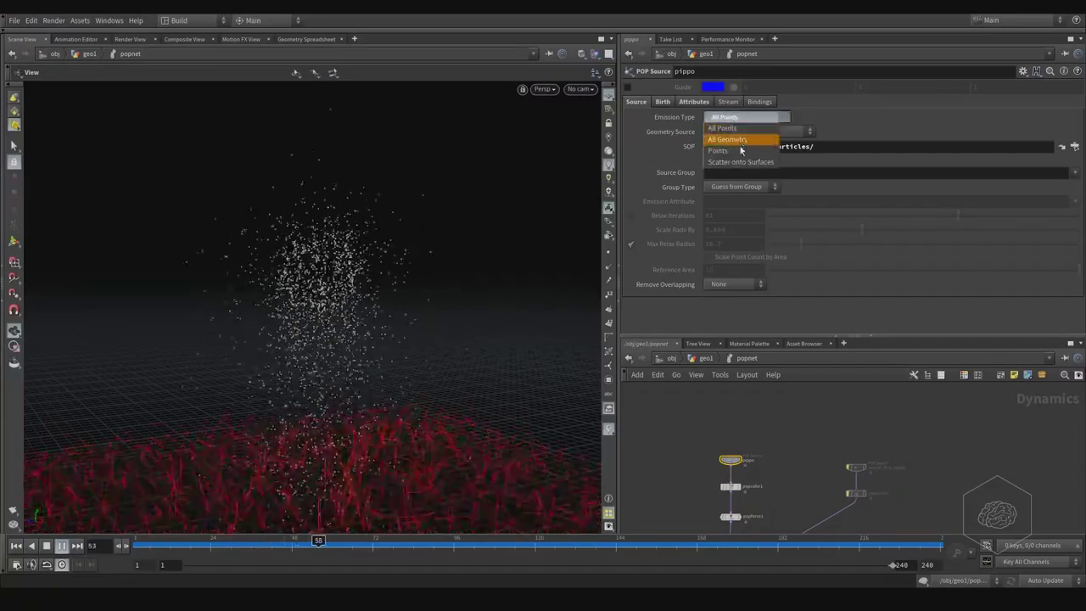
click(734, 138)
click(662, 102)
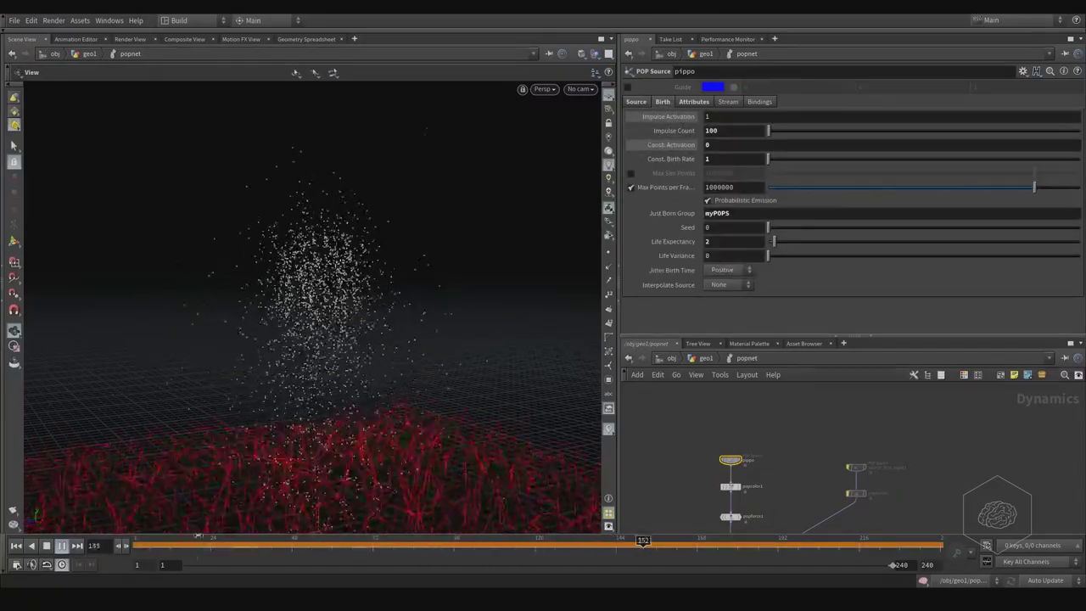
click(16, 546)
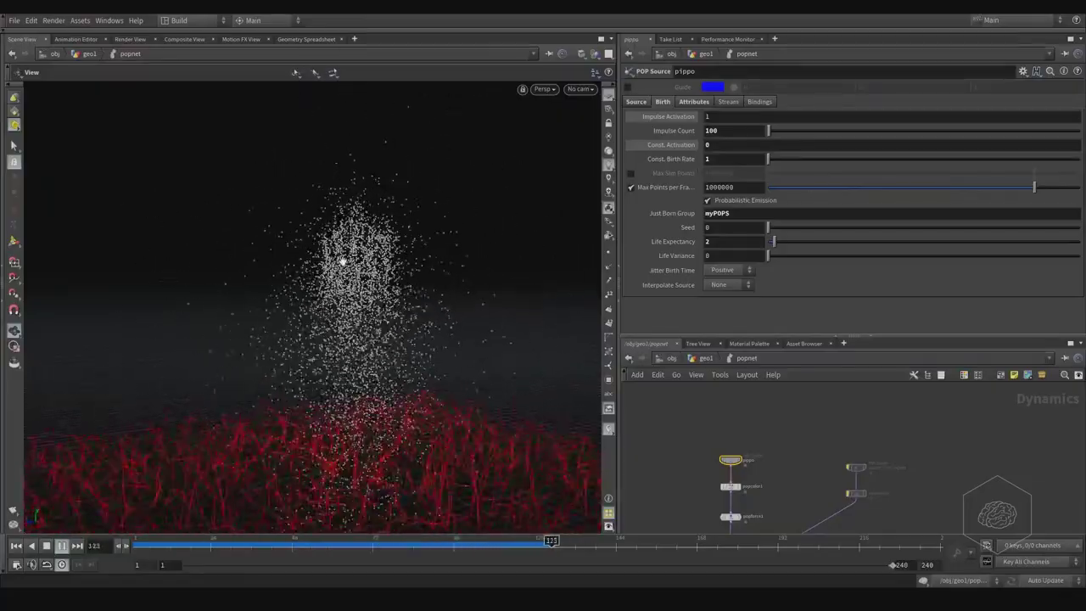
Switch pippo's emission type to All Geometry and examine the emitted shapes from another angle during playback.
click(637, 101)
click(747, 118)
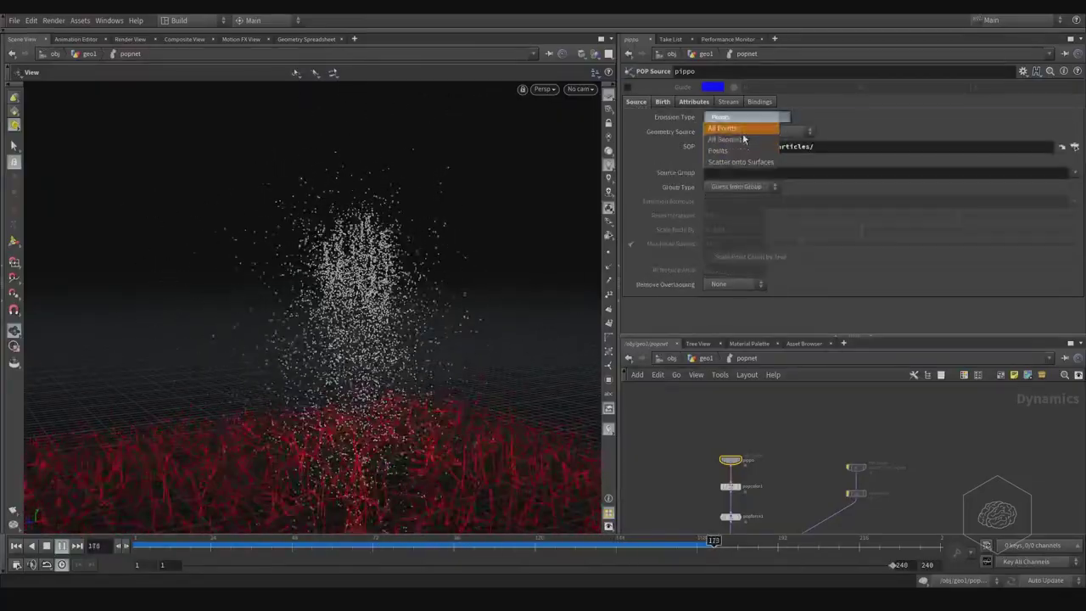
click(738, 141)
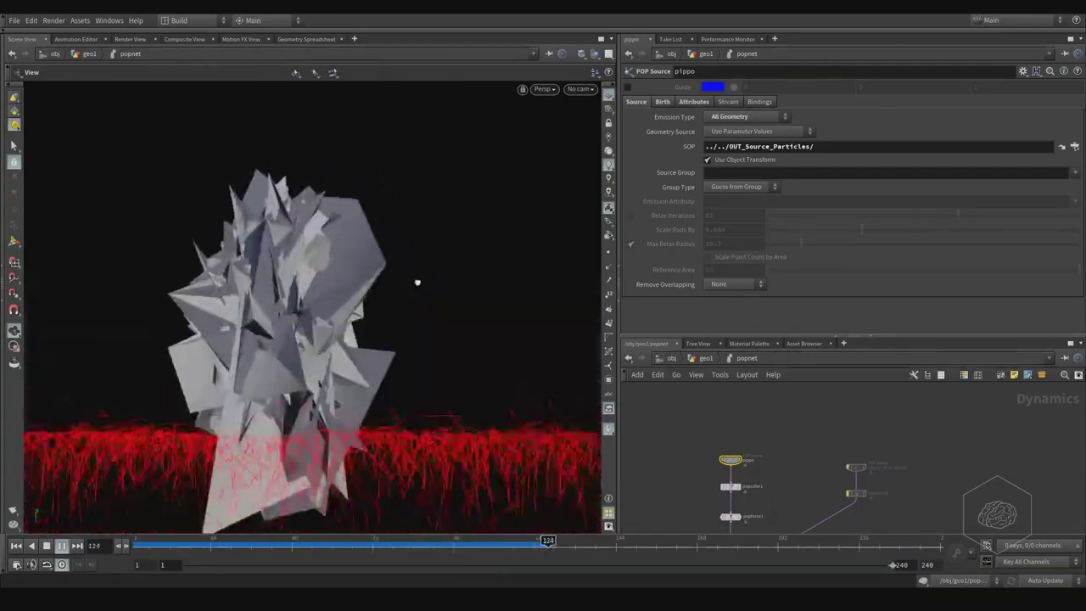
drag(487, 268, 348, 310)
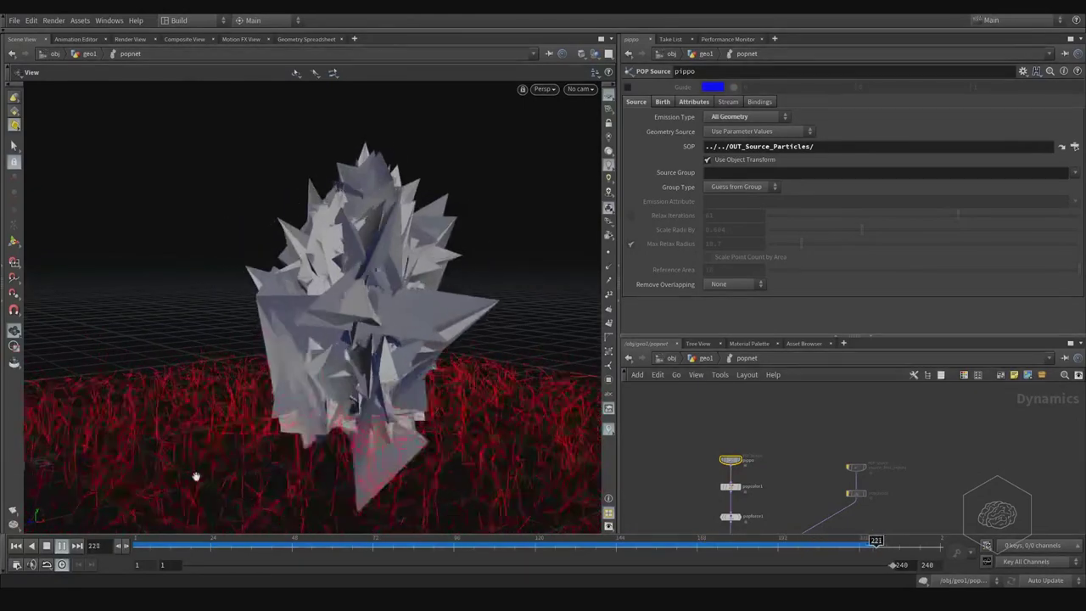
Rewind the simulation, set pippo's emission type back to Scatter onto Surfaces, and play it again.
click(15, 546)
click(725, 118)
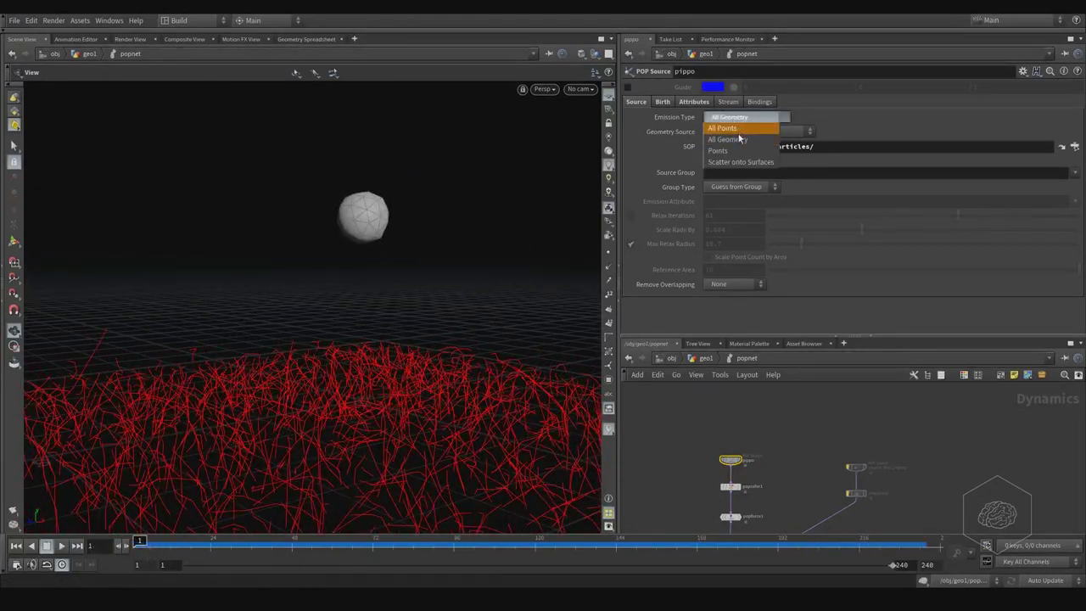
click(736, 161)
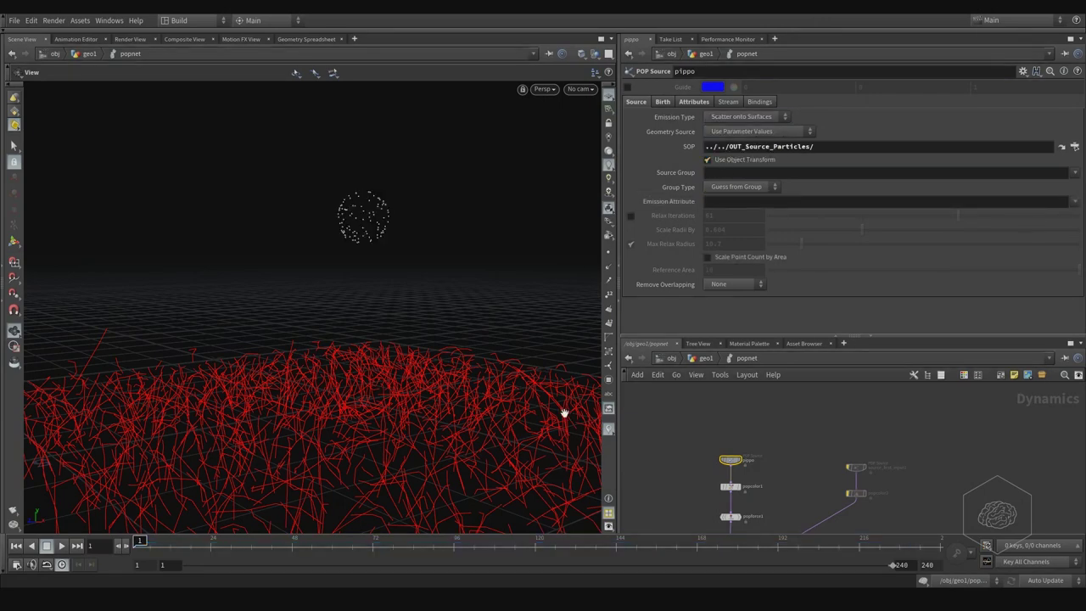
alt+drag(562, 413, 414, 344)
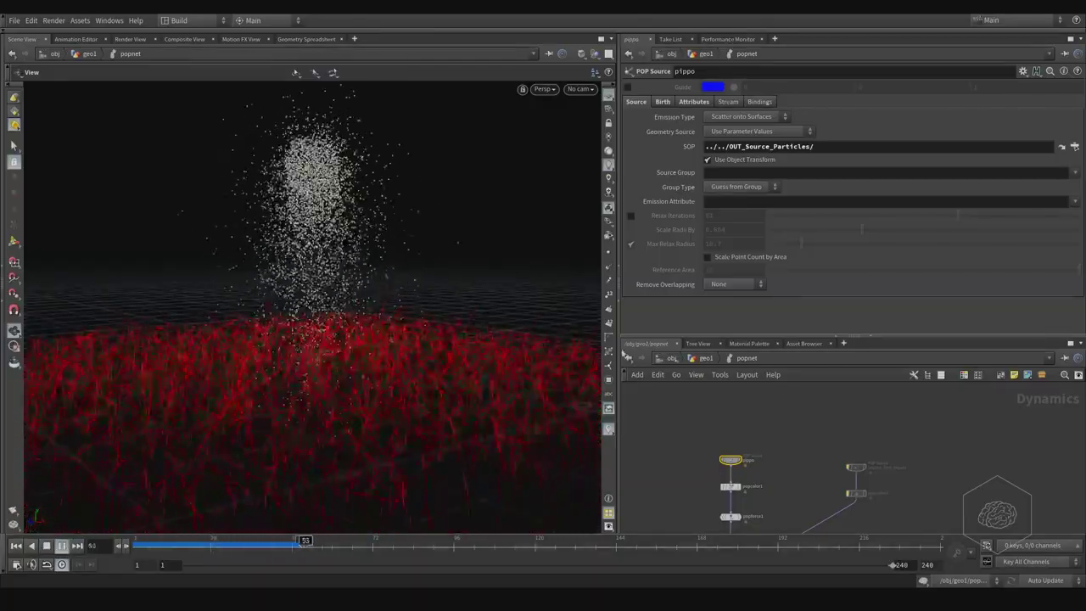
Browse the list of available POP nodes for the network, and return the simulation to the first frame.
middle_drag(818, 514, 812, 422)
middle_drag(731, 452, 762, 435)
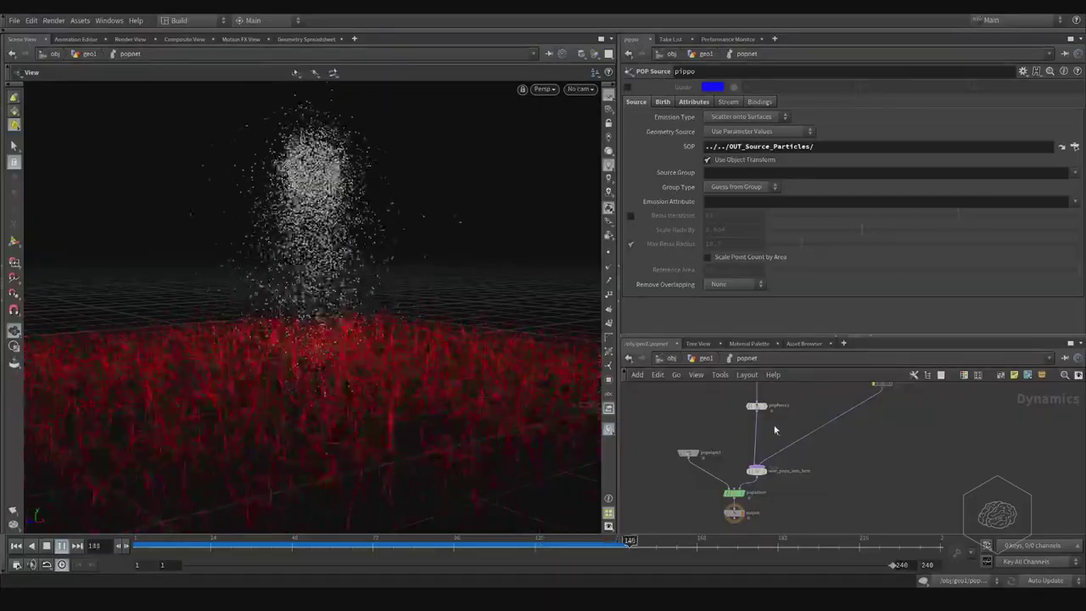
key(Tab)
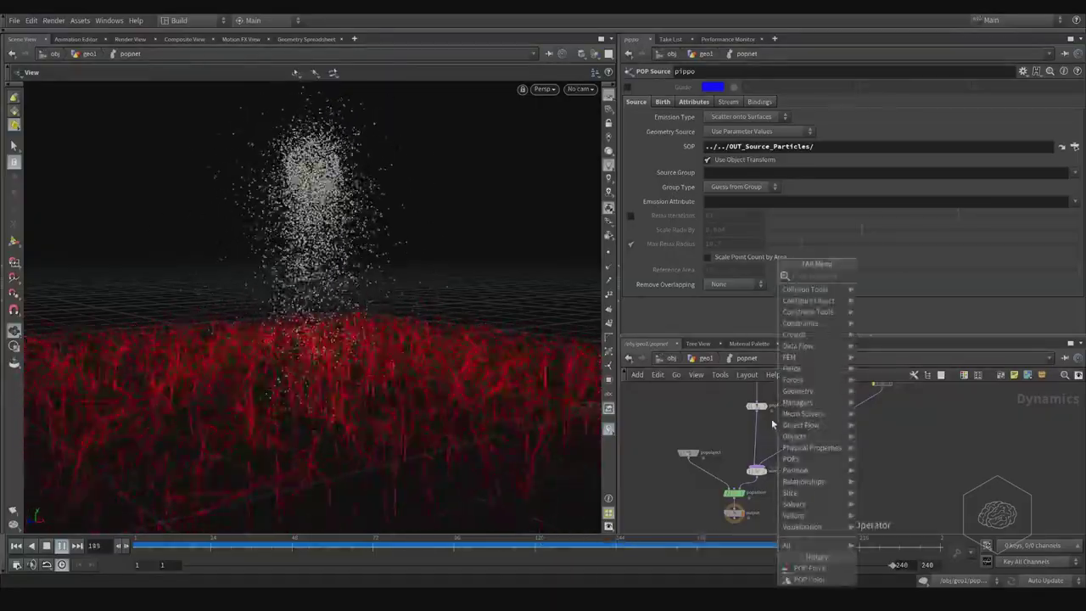
text(pop)
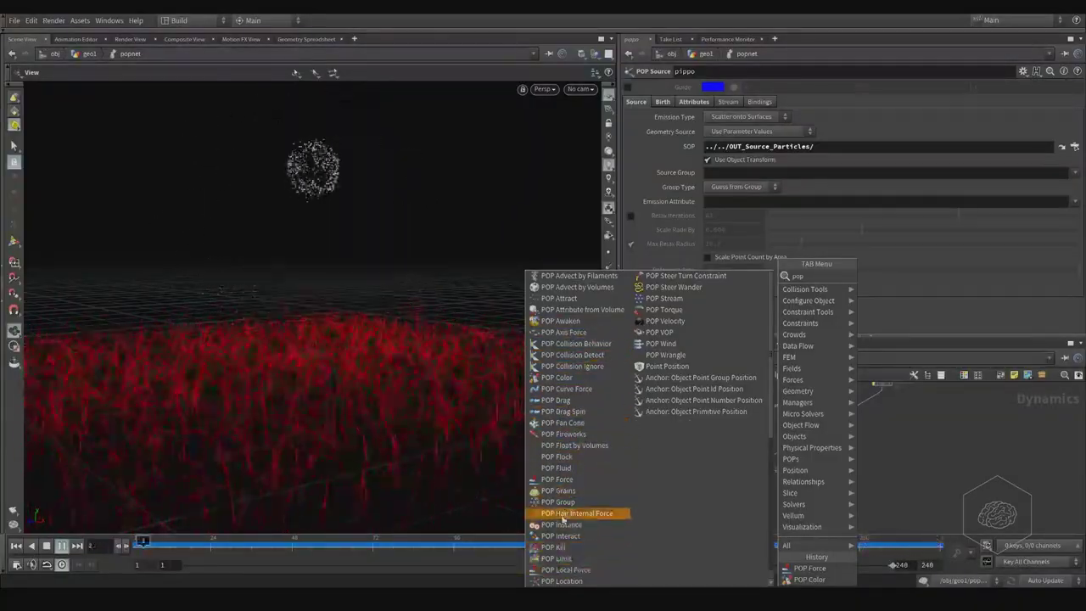
click(379, 383)
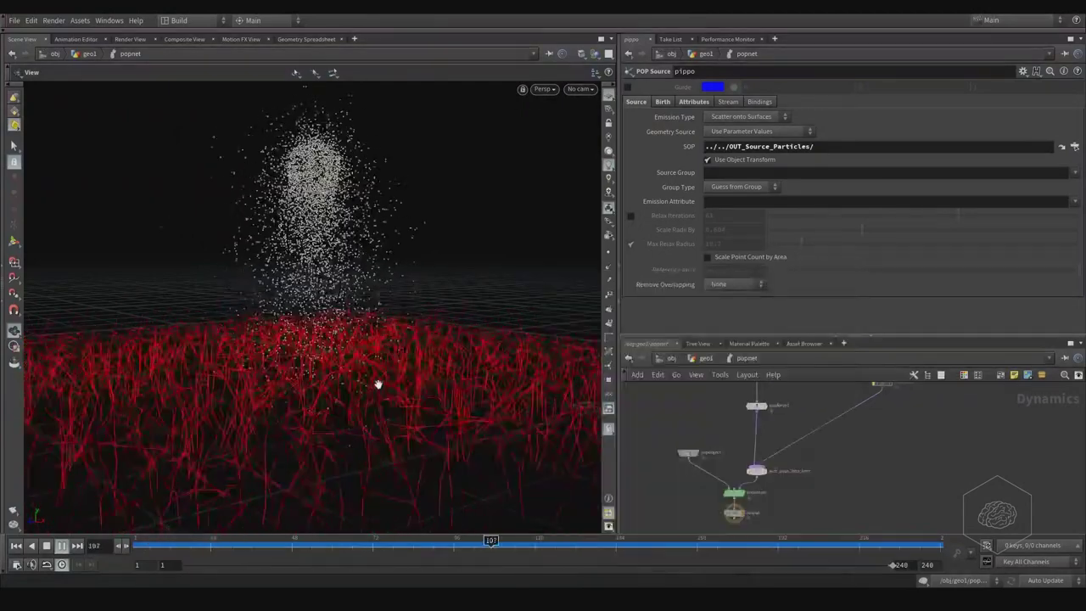
click(210, 543)
click(14, 546)
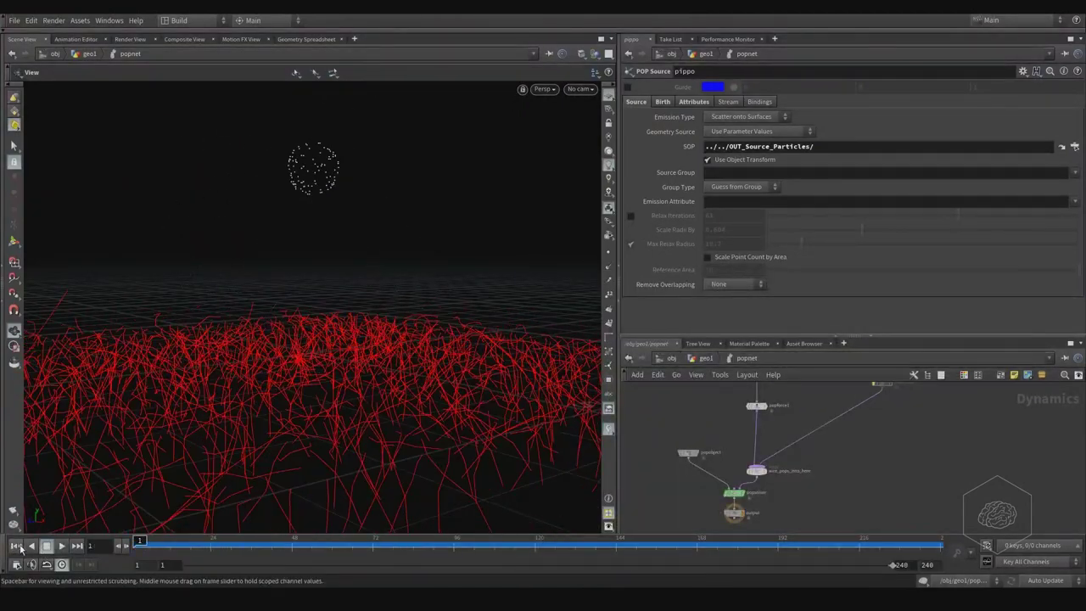
drag(398, 193, 368, 213)
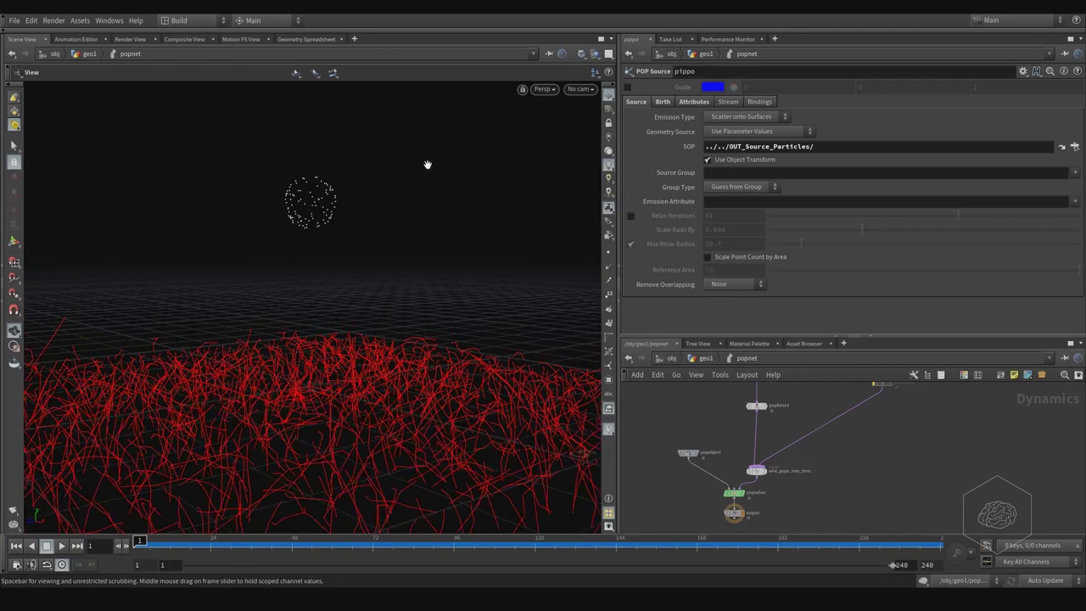
Create an Add node above popnet in geo1, display it, and turn on point display in the viewport.
click(703, 359)
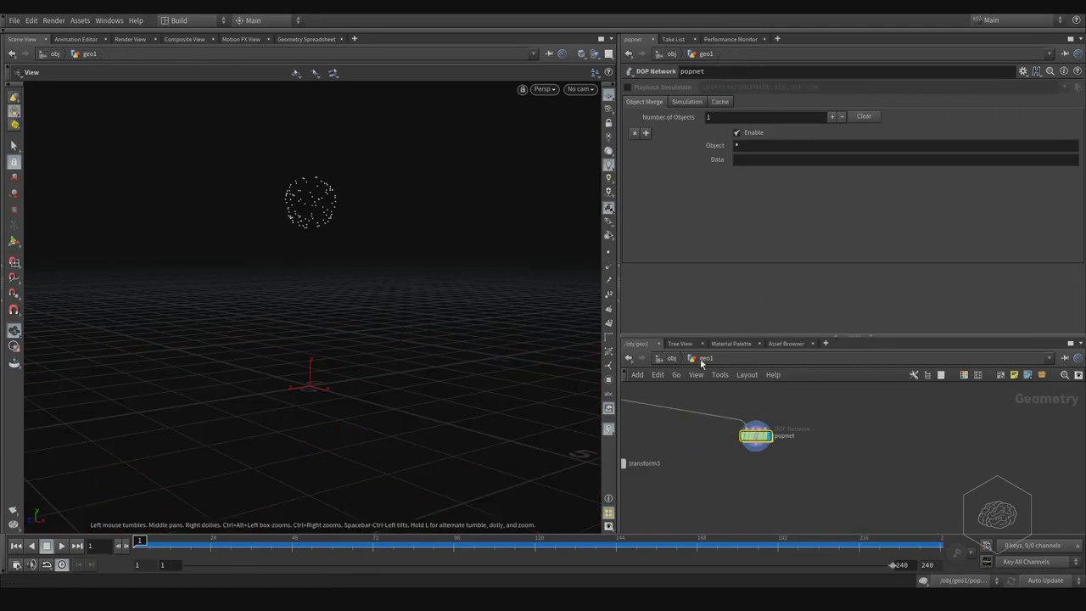
middle_drag(819, 416, 797, 440)
key(Tab)
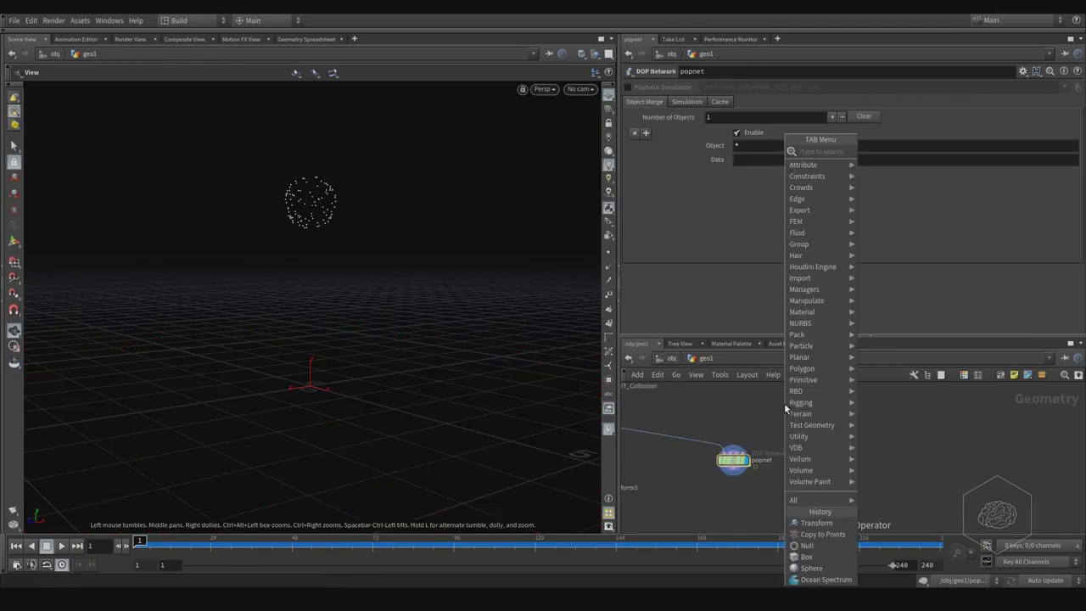
text(null)
key(Return)
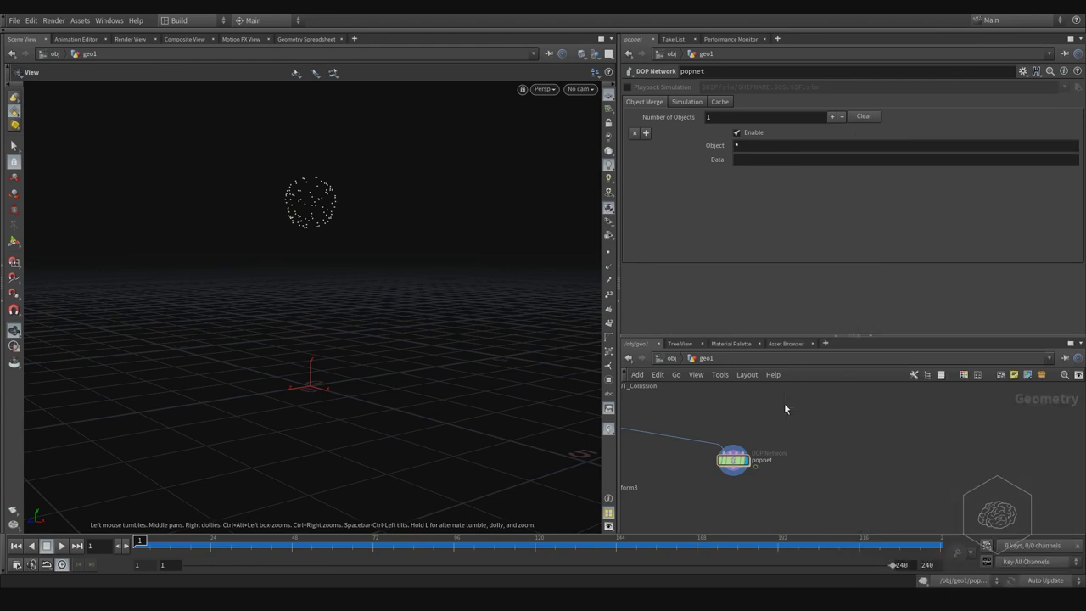
click(735, 408)
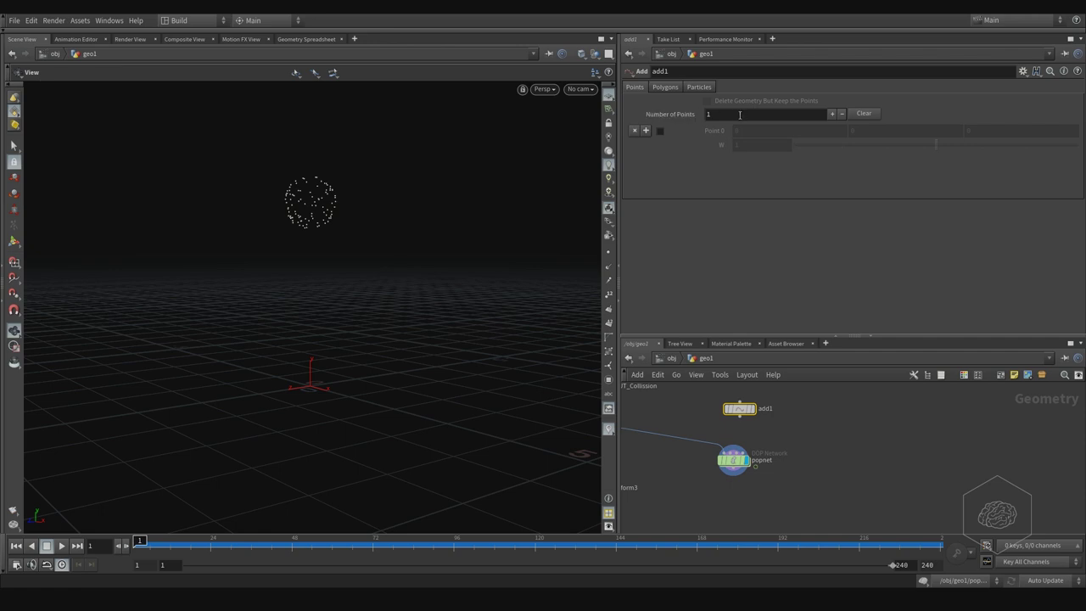
click(751, 408)
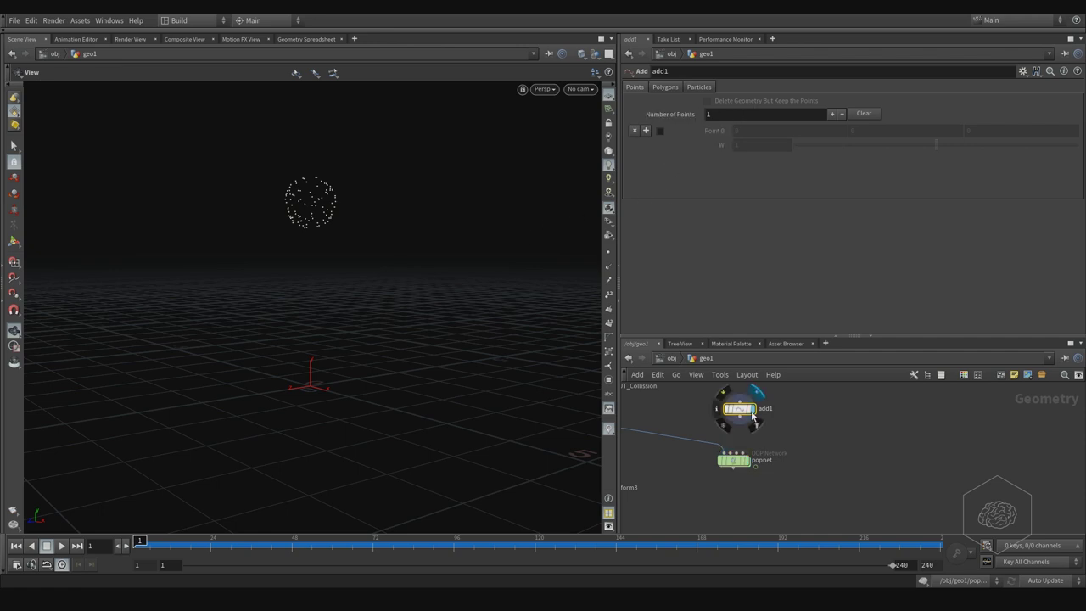
click(607, 252)
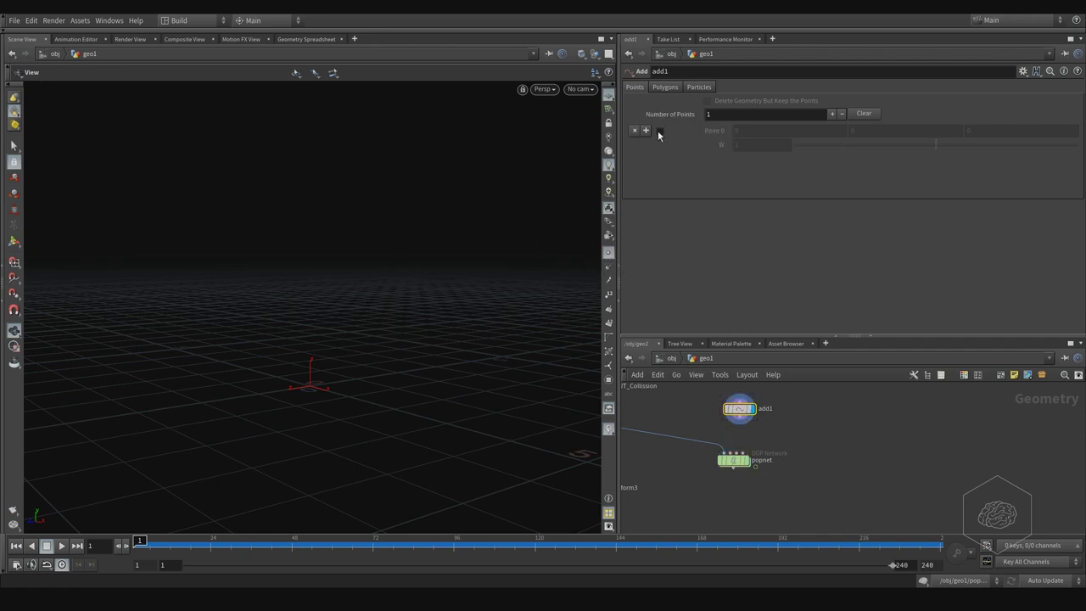
Enable point 0 of the add1 node and position it at X -2, Y 2, Z -3.
click(660, 131)
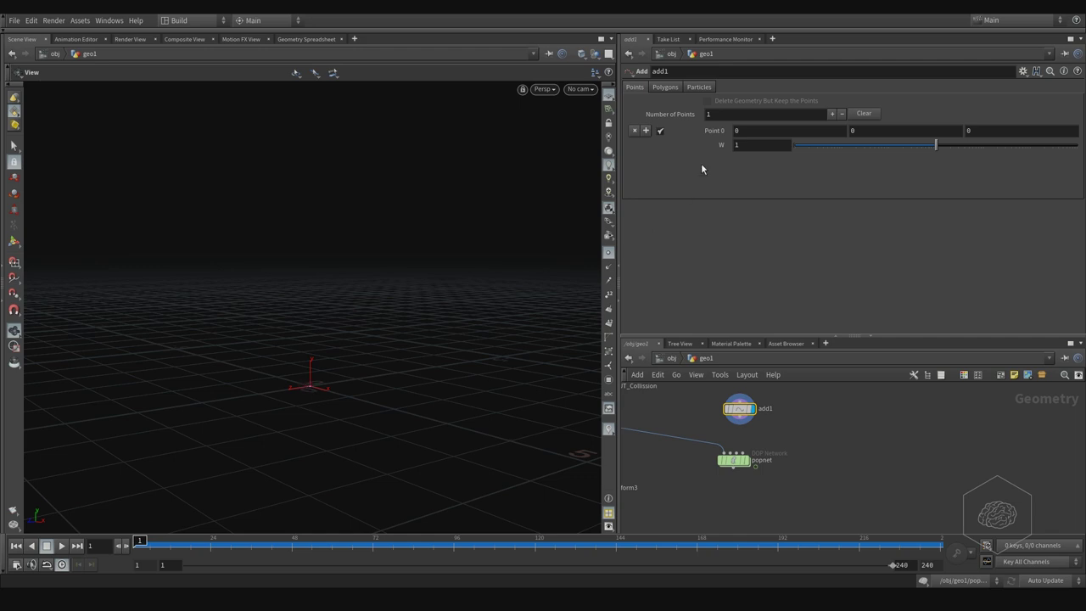
click(874, 132)
text(2)
key(Return)
click(759, 130)
text(-2)
key(Return)
click(970, 132)
text(-3)
key(Return)
drag(500, 234, 500, 258)
drag(376, 286, 409, 320)
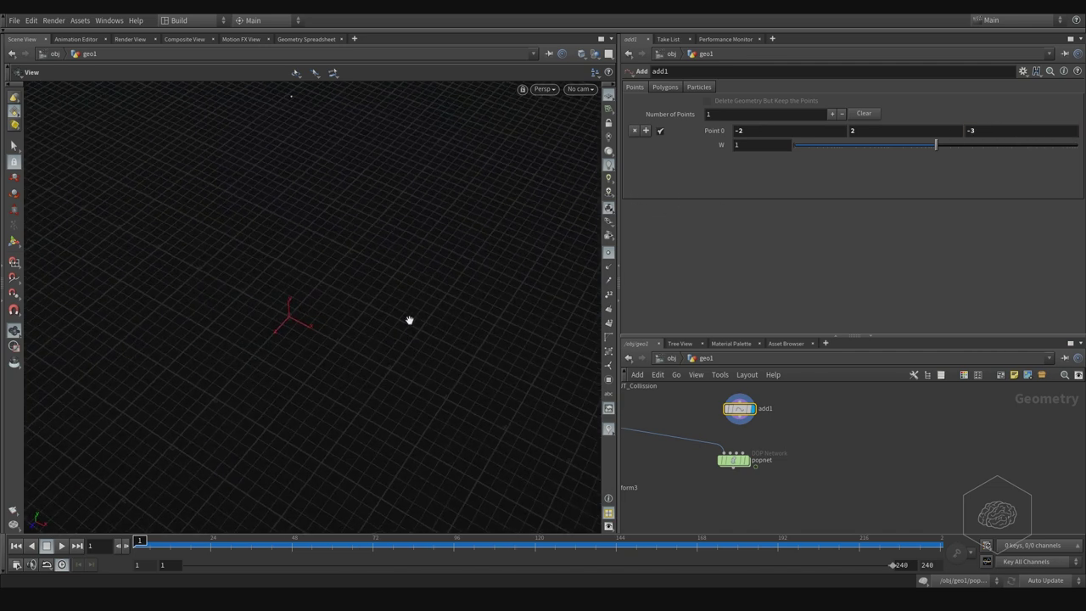
middle_drag(319, 270, 321, 346)
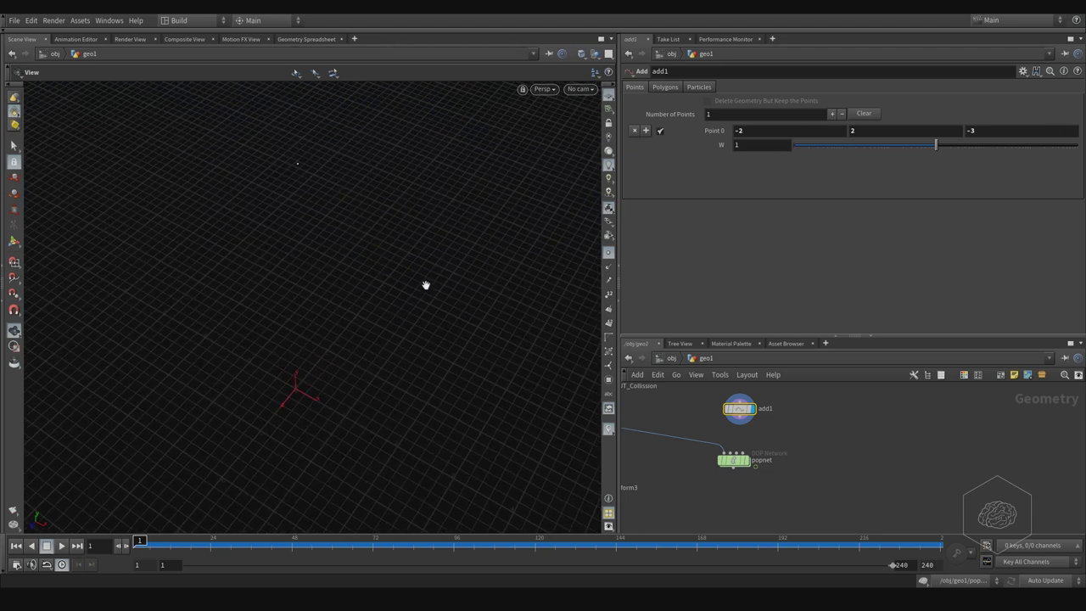
drag(426, 285, 390, 255)
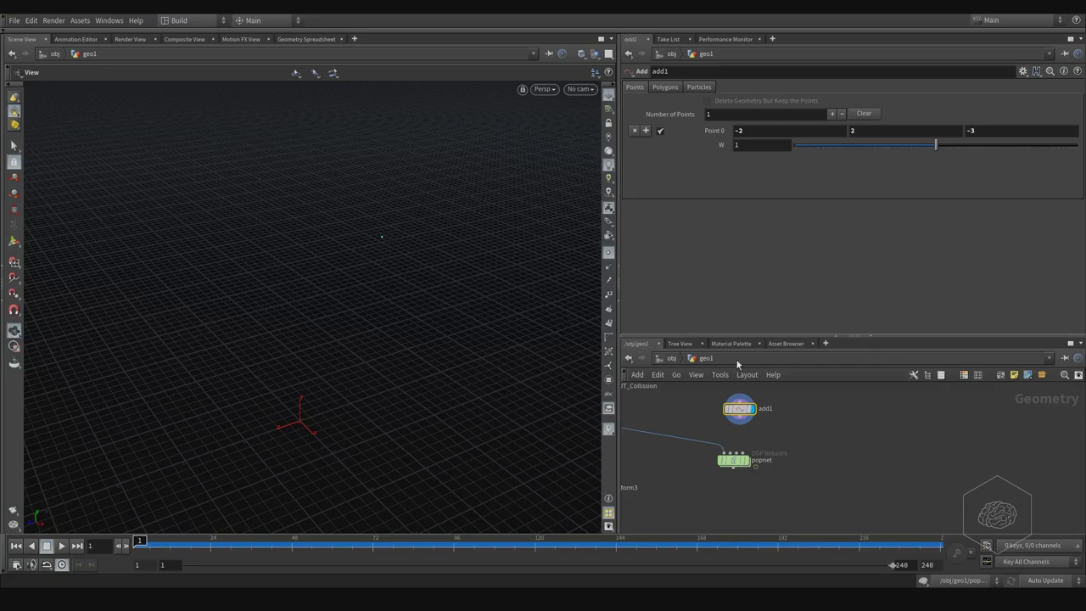
Connect the output of add1 to the second input of popnet.
click(739, 421)
click(731, 452)
drag(731, 456, 735, 467)
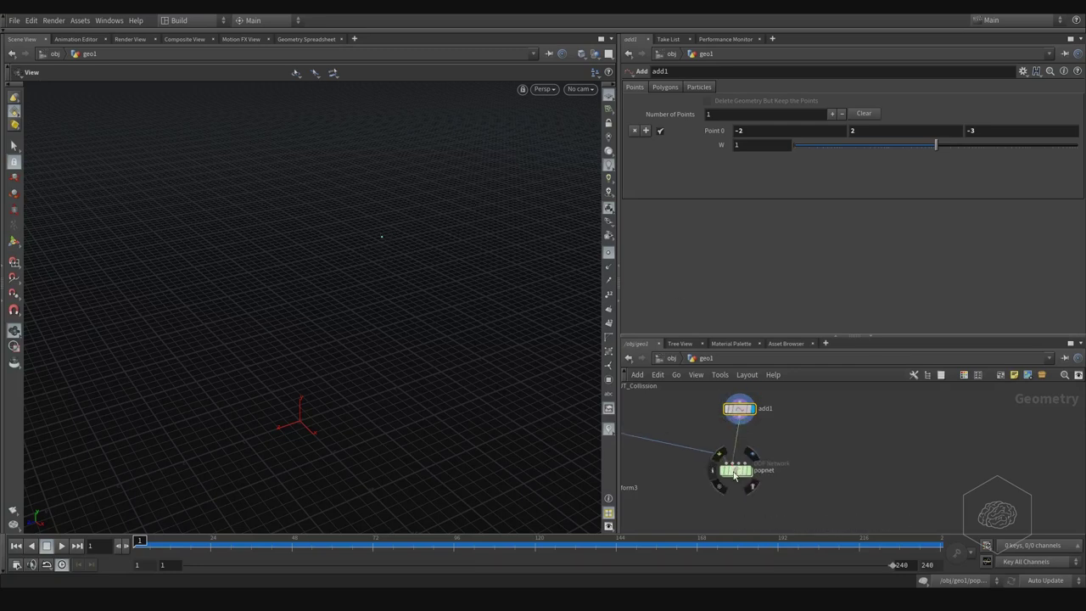
Open the popnet network and turn off the point display in the viewport.
double_click(735, 472)
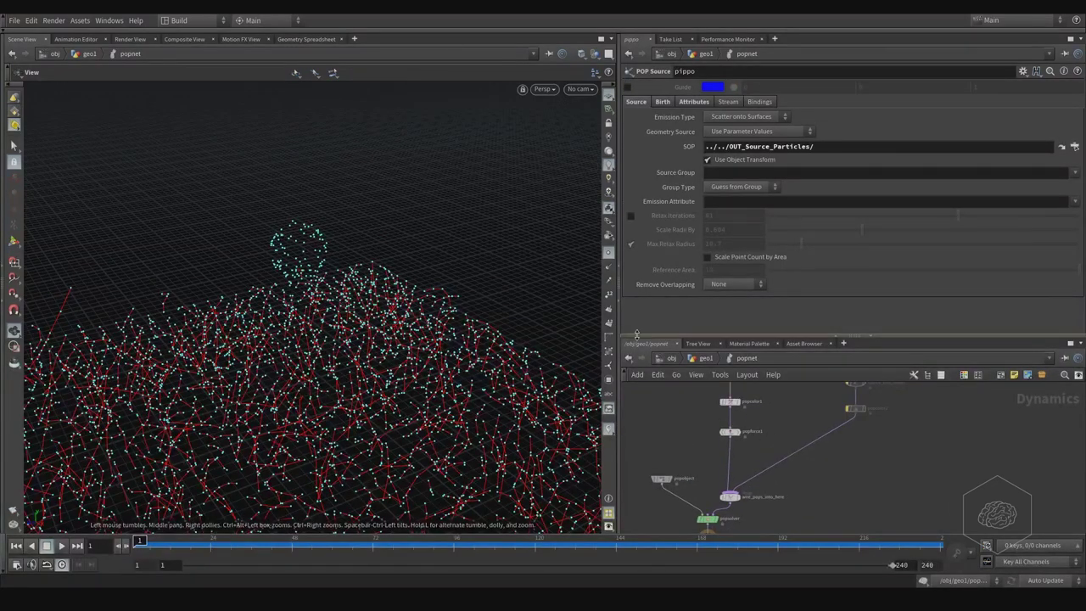
click(609, 252)
middle_drag(793, 444, 782, 493)
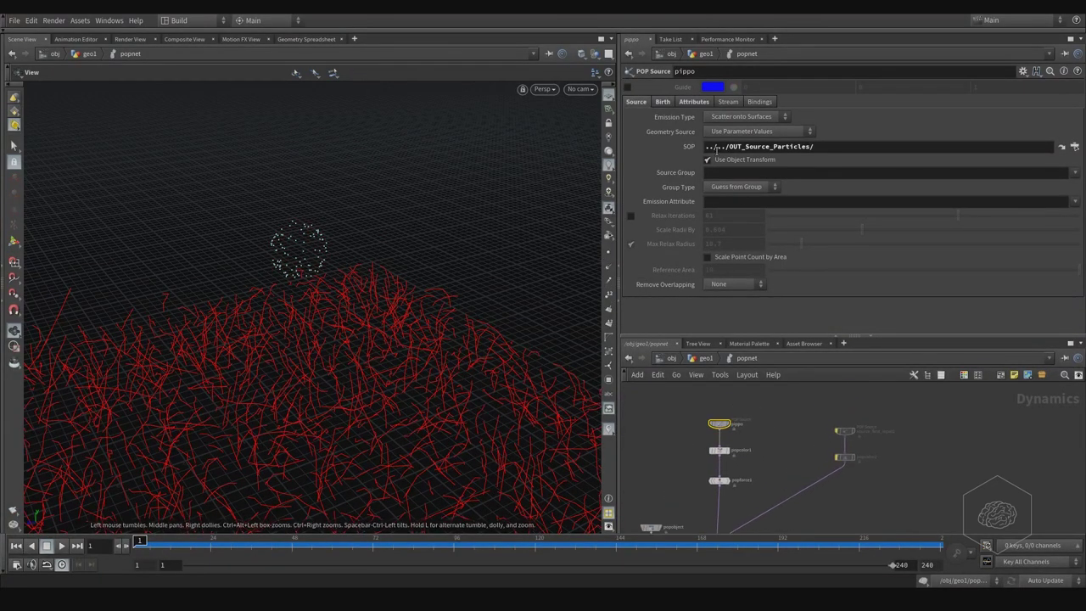
Set the pippo source's Geometry Source to Use Second Context Geometry and play the simulation, returning to frame 1.
middle_drag(827, 446, 787, 419)
click(748, 417)
drag(750, 389, 683, 399)
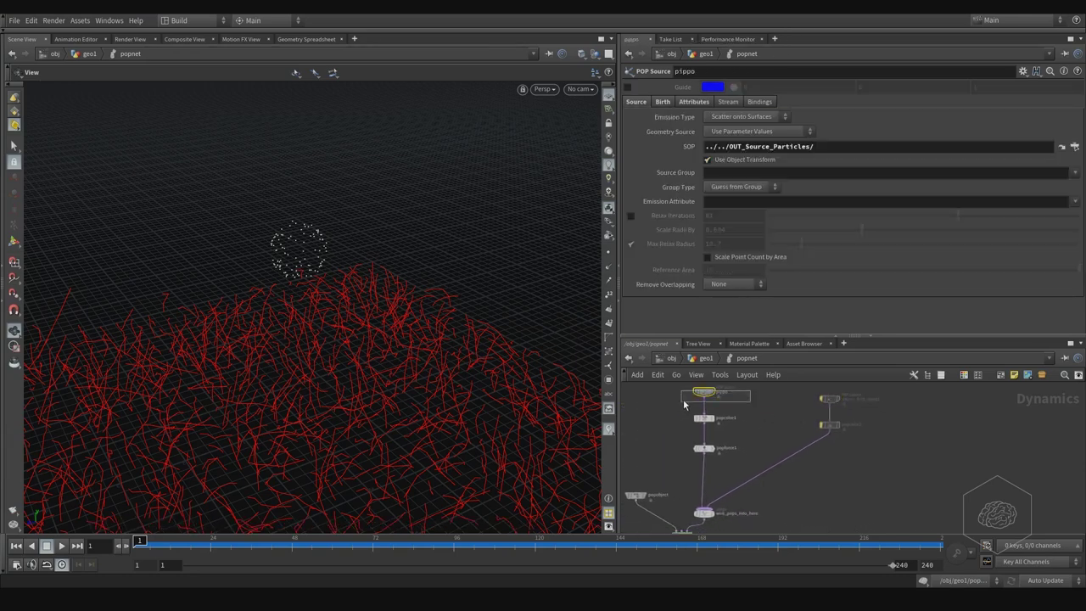
click(757, 132)
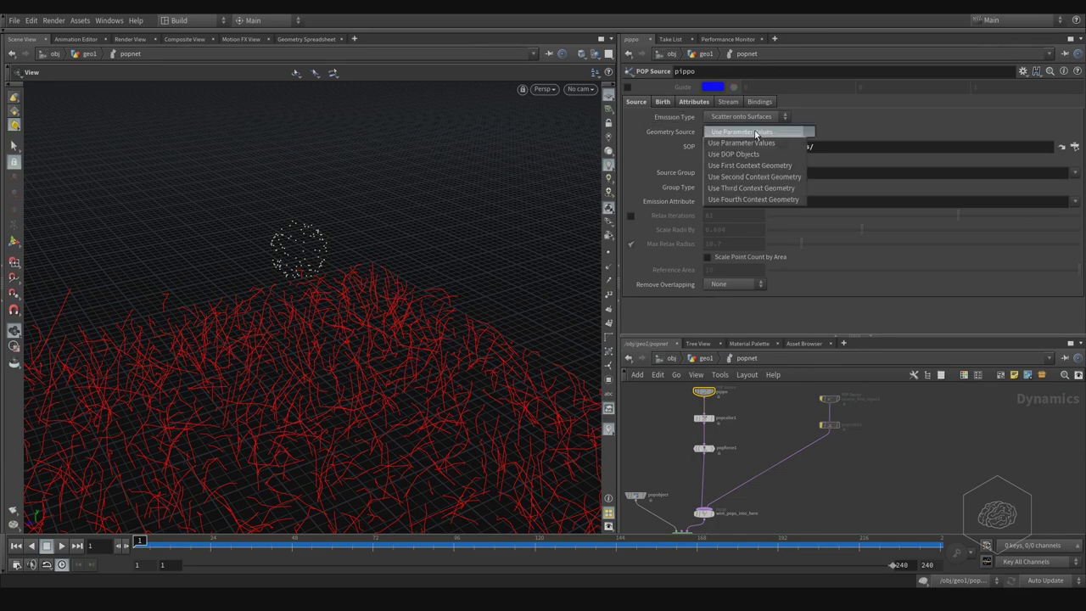
click(771, 177)
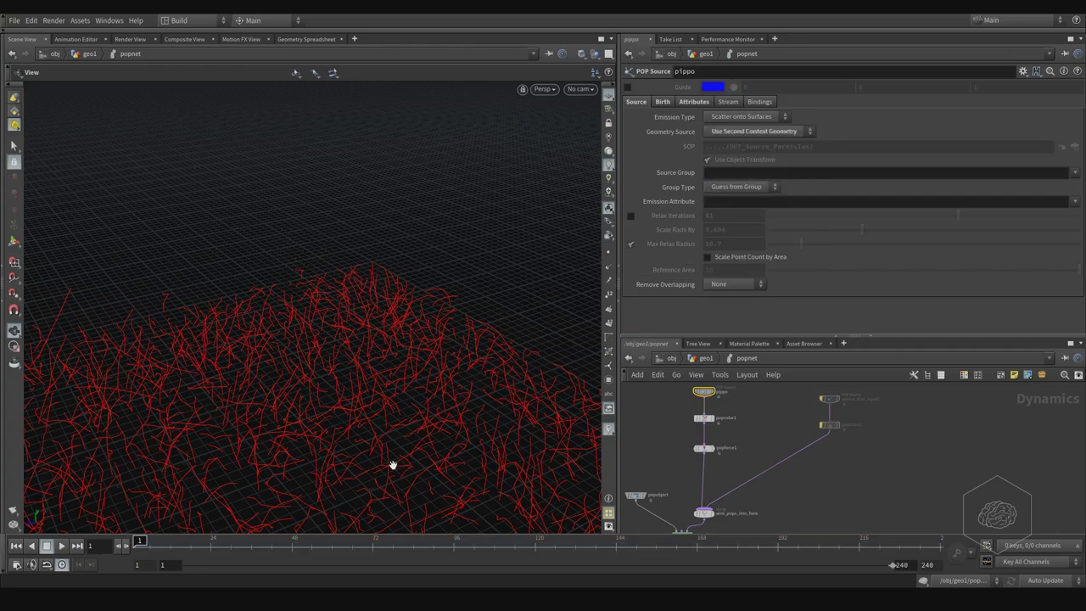
click(68, 547)
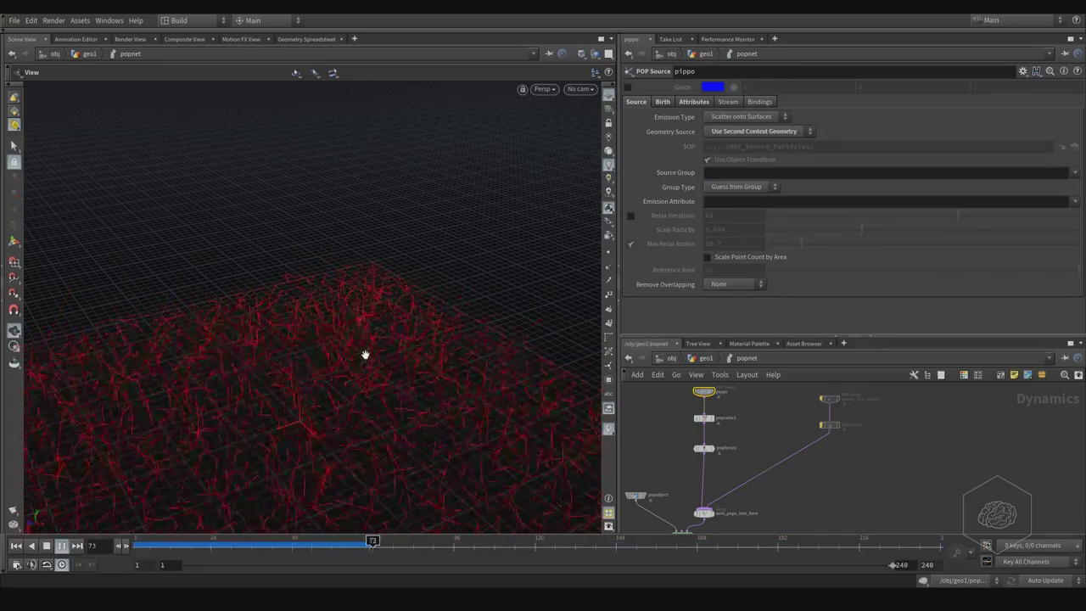
drag(195, 549, 89, 552)
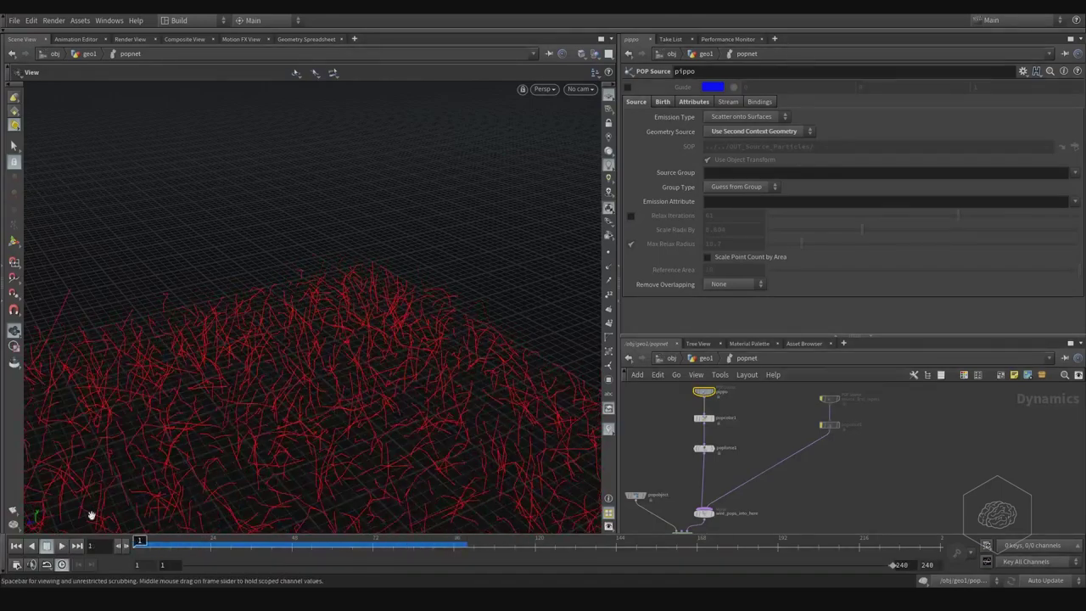
Turn off the guide display of the popforce1 node.
middle_drag(732, 461, 750, 360)
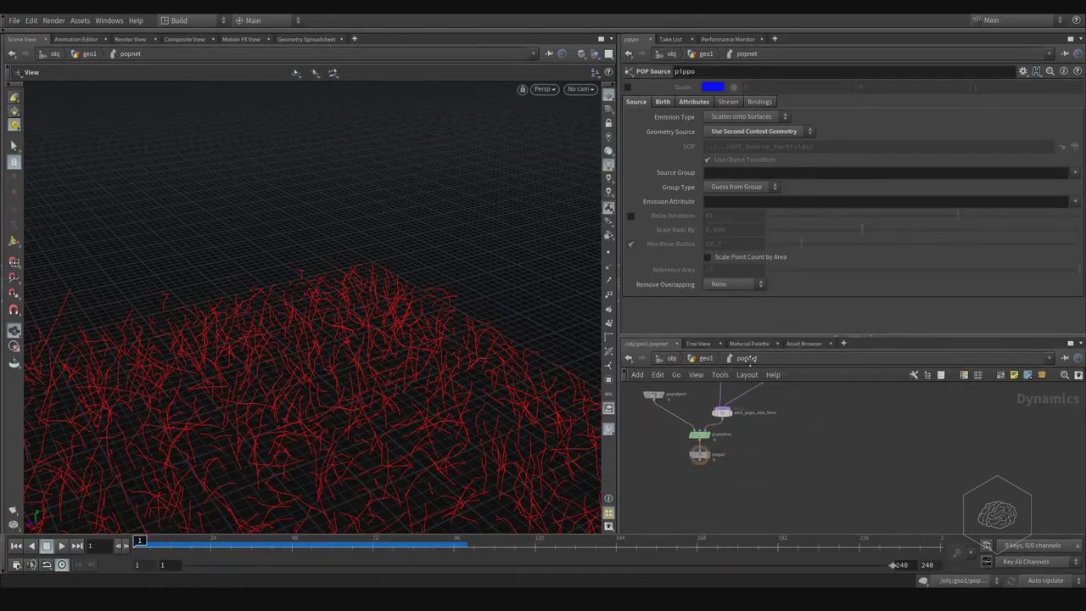
click(707, 434)
click(707, 453)
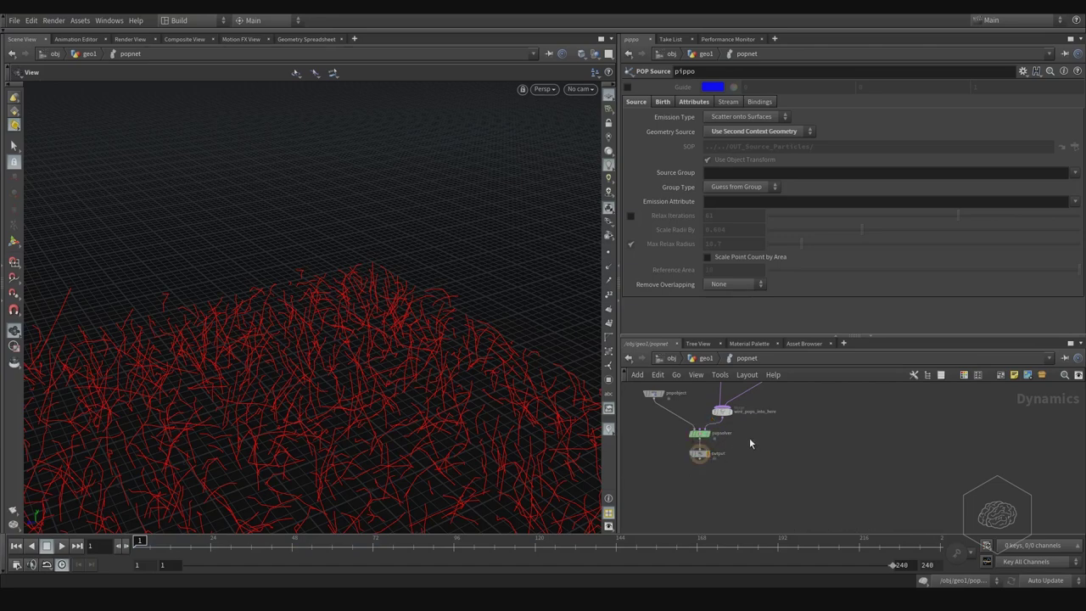
middle_drag(750, 438, 752, 473)
middle_drag(741, 402, 740, 449)
click(729, 426)
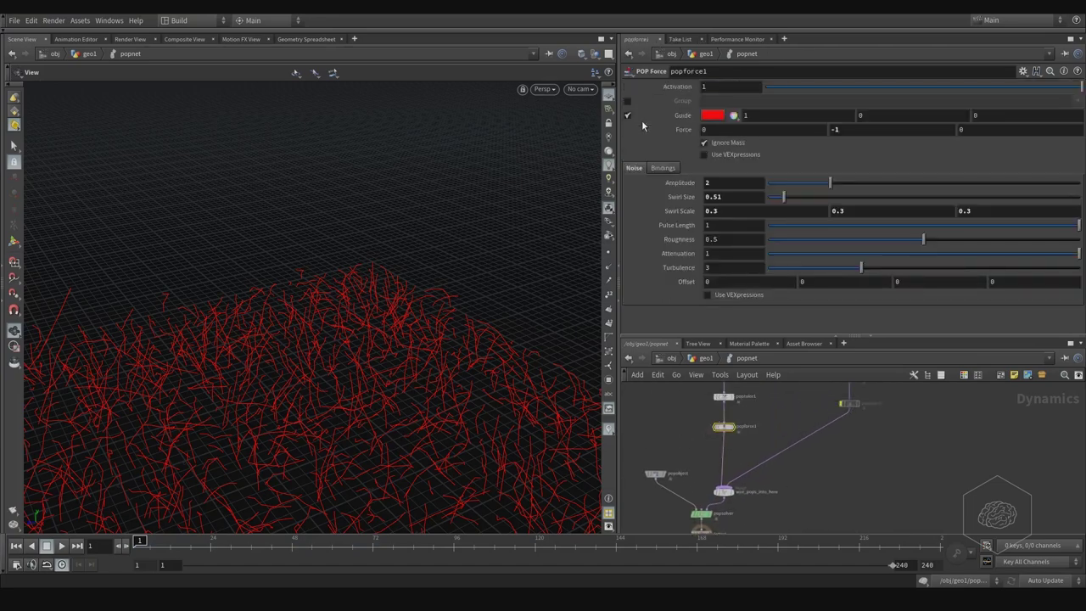
click(628, 117)
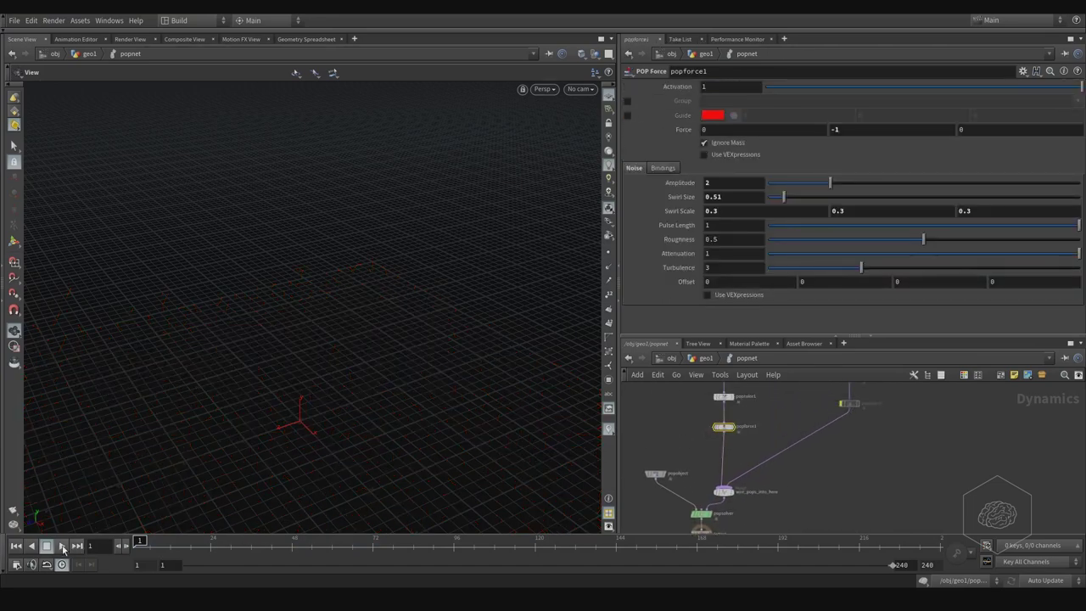
Set the pippo source's Emission Type to Points and play the simulation.
middle_drag(862, 451, 860, 521)
click(729, 440)
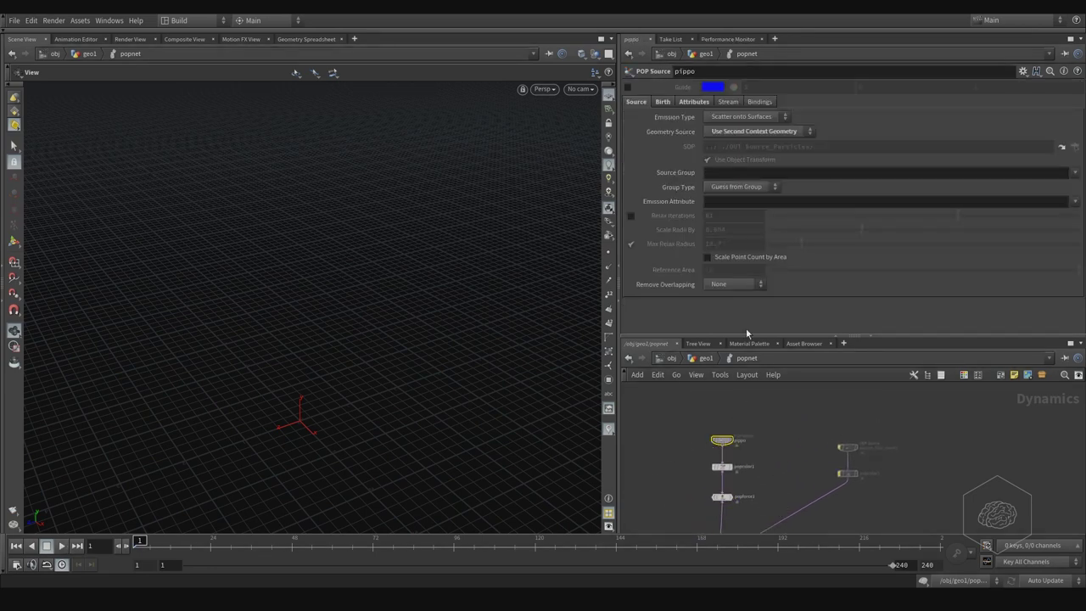
click(740, 116)
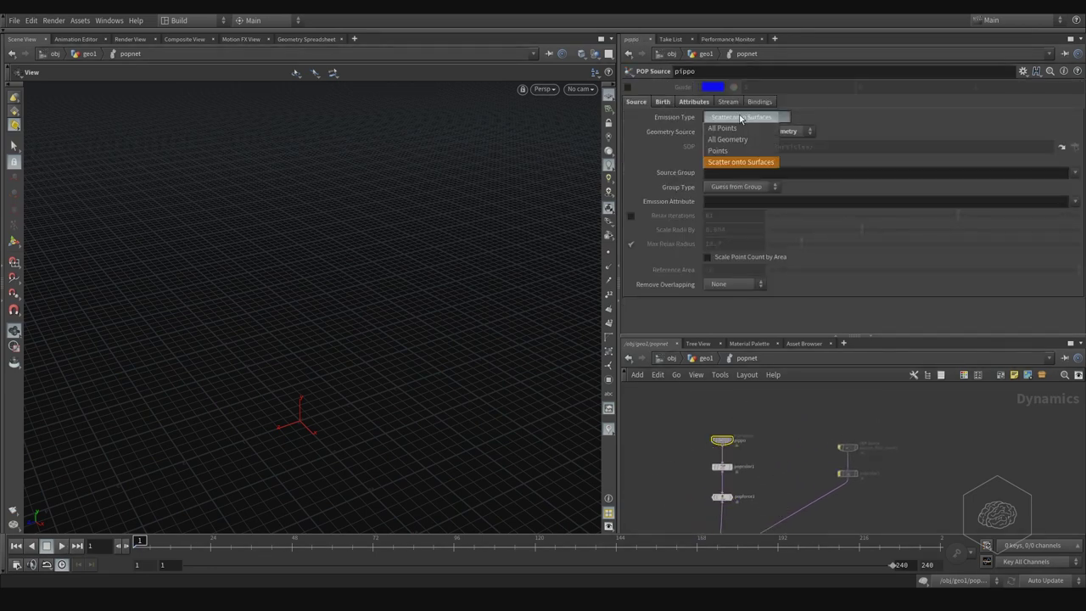
click(733, 149)
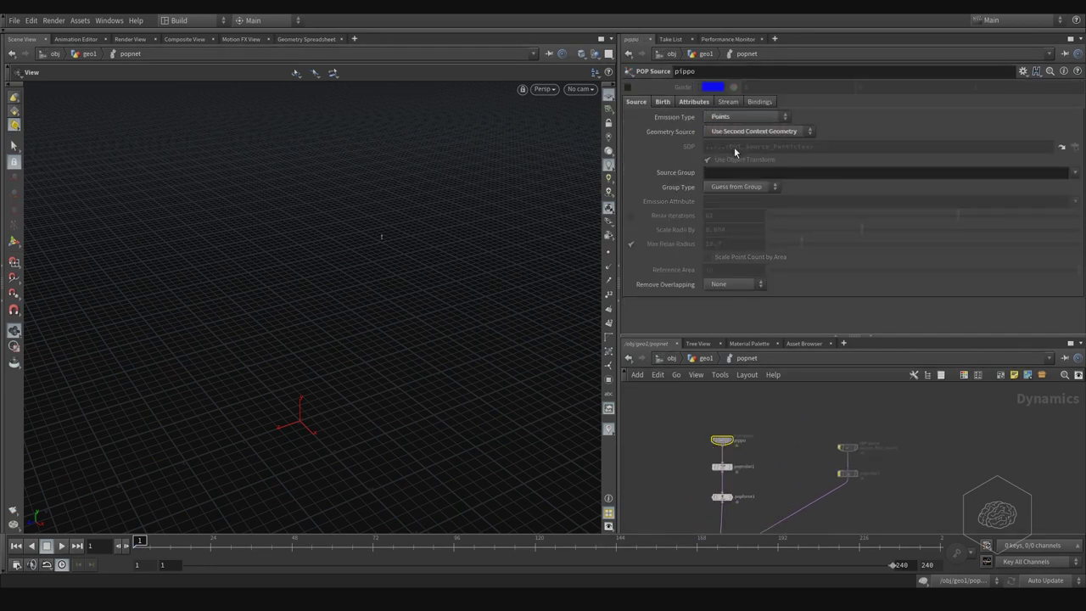
click(60, 546)
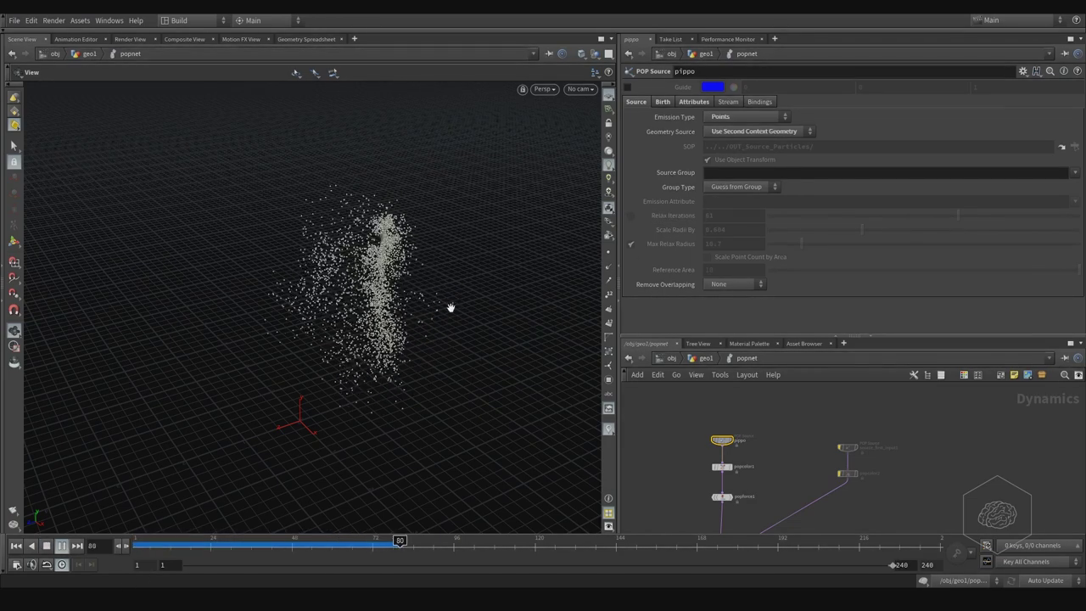
Review pippo's Geometry Source options, the popsolver node's substep settings and the node connections leading into it.
click(752, 133)
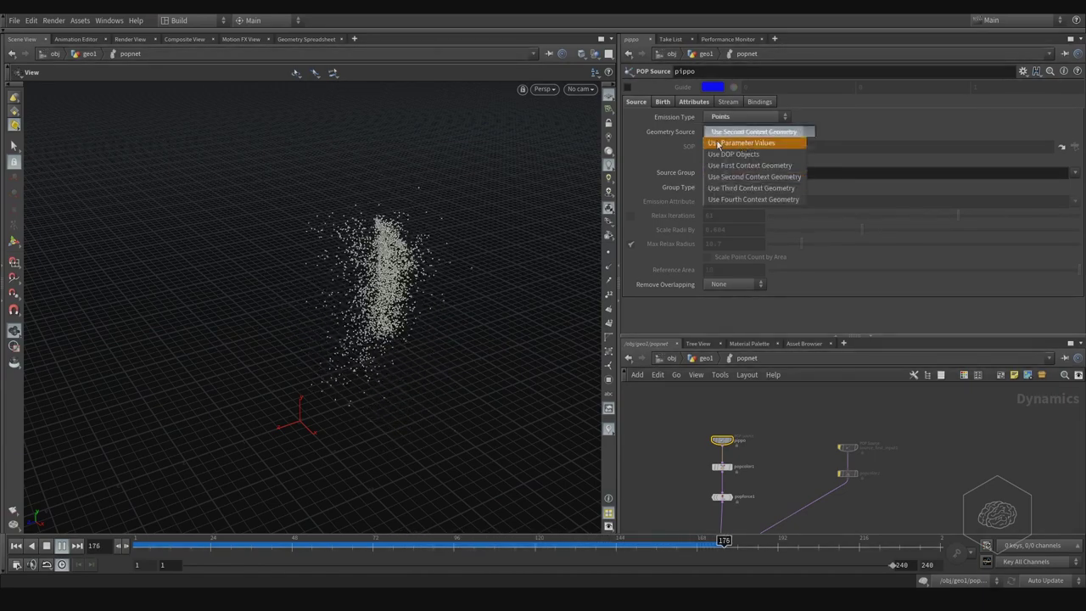
click(755, 132)
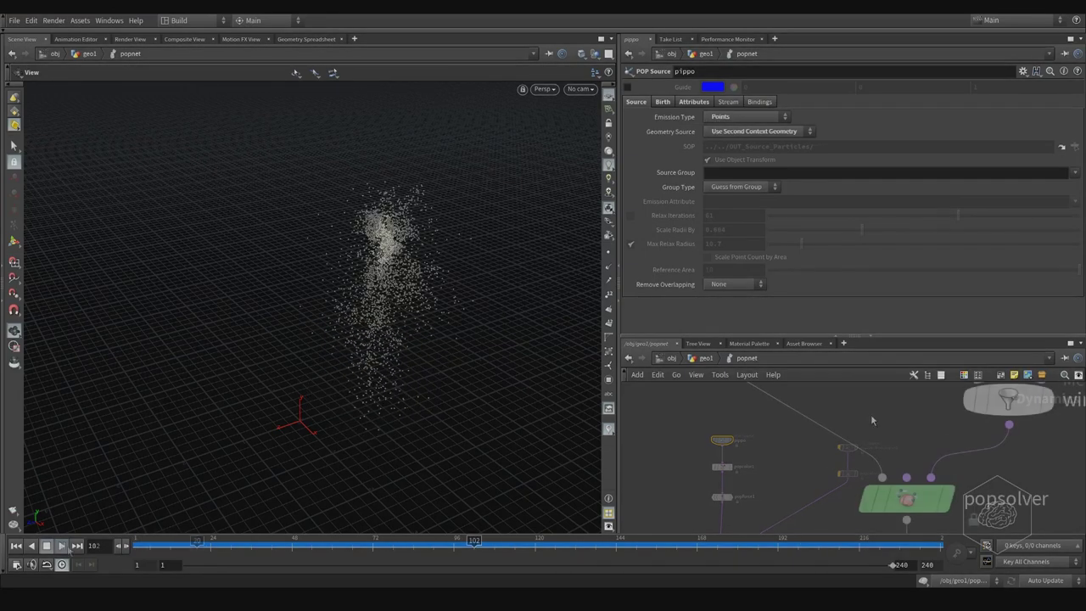
middle_drag(871, 414, 800, 385)
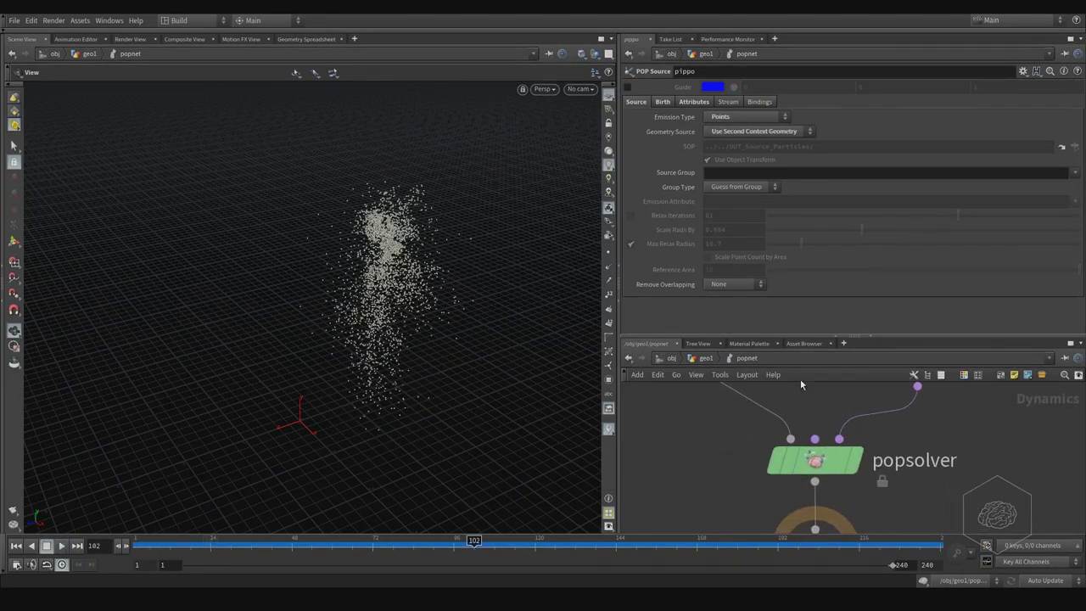
click(815, 460)
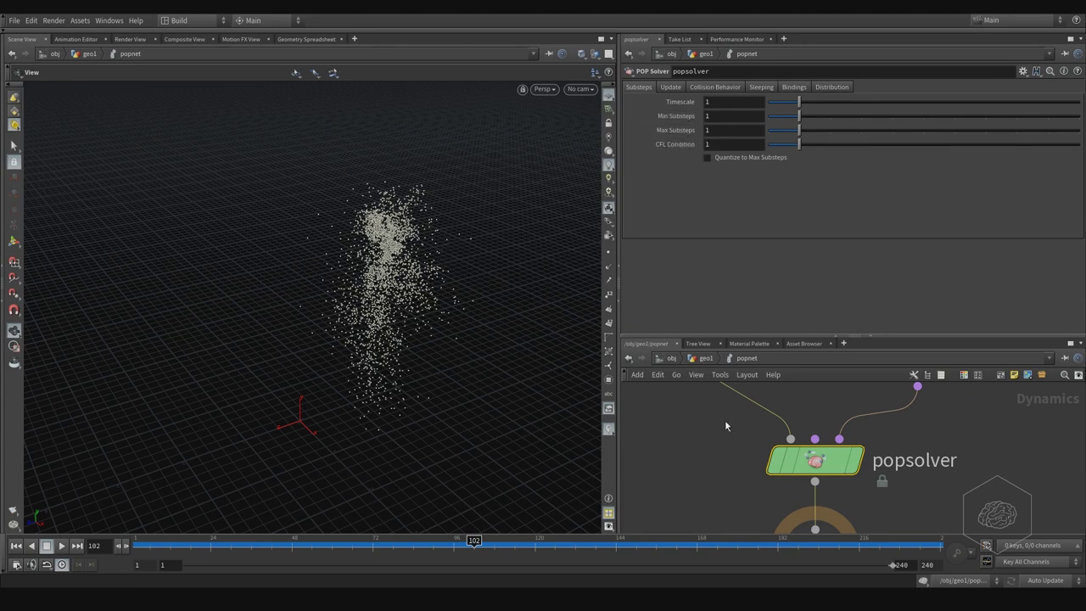
middle_drag(744, 423, 734, 508)
right_drag(818, 440, 791, 419)
middle_drag(792, 419, 724, 468)
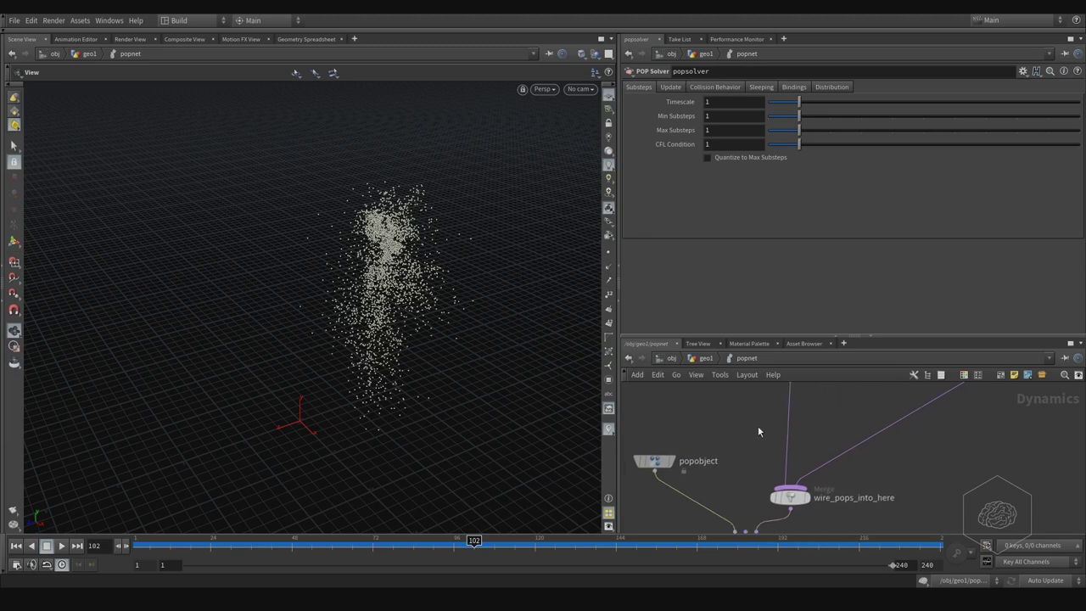
middle_drag(758, 425, 739, 487)
Bypass the popforce1 node and replay the simulation from frame 1.
click(750, 428)
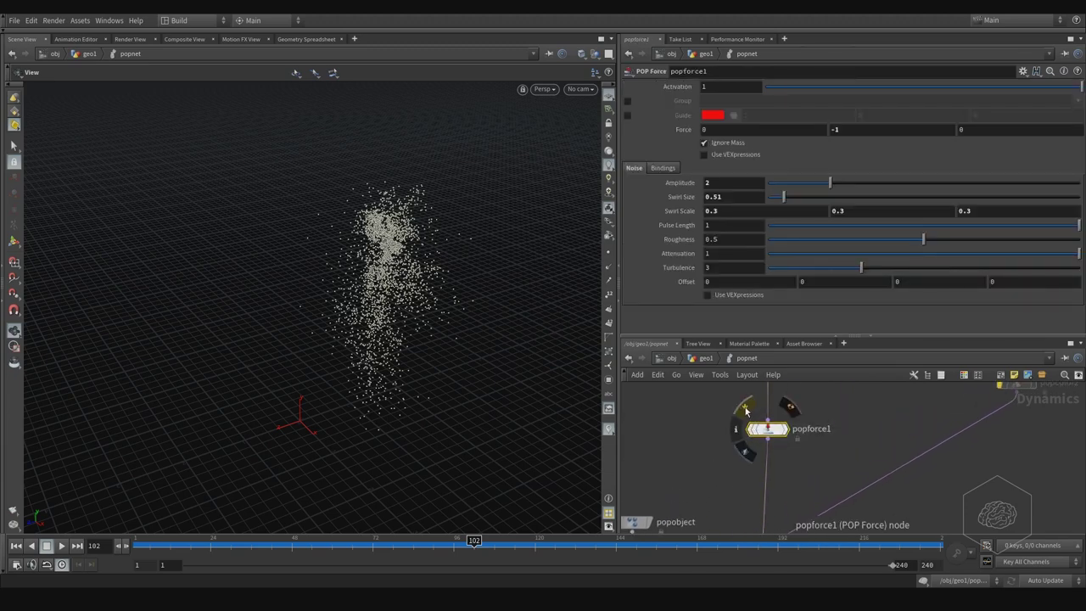
click(744, 411)
middle_drag(745, 410, 720, 429)
click(212, 541)
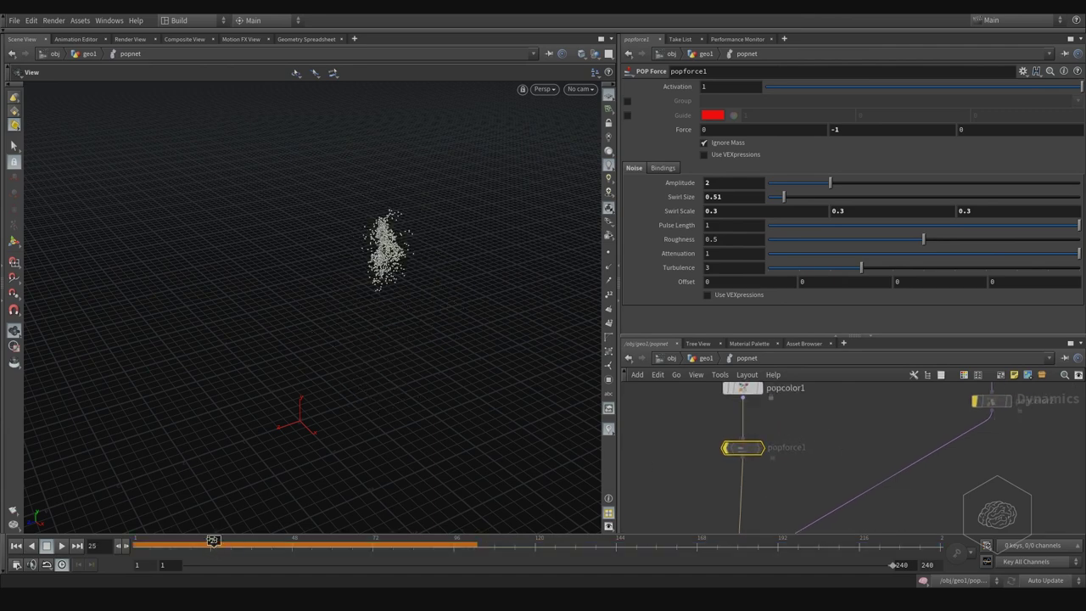
drag(212, 540, 110, 545)
click(60, 545)
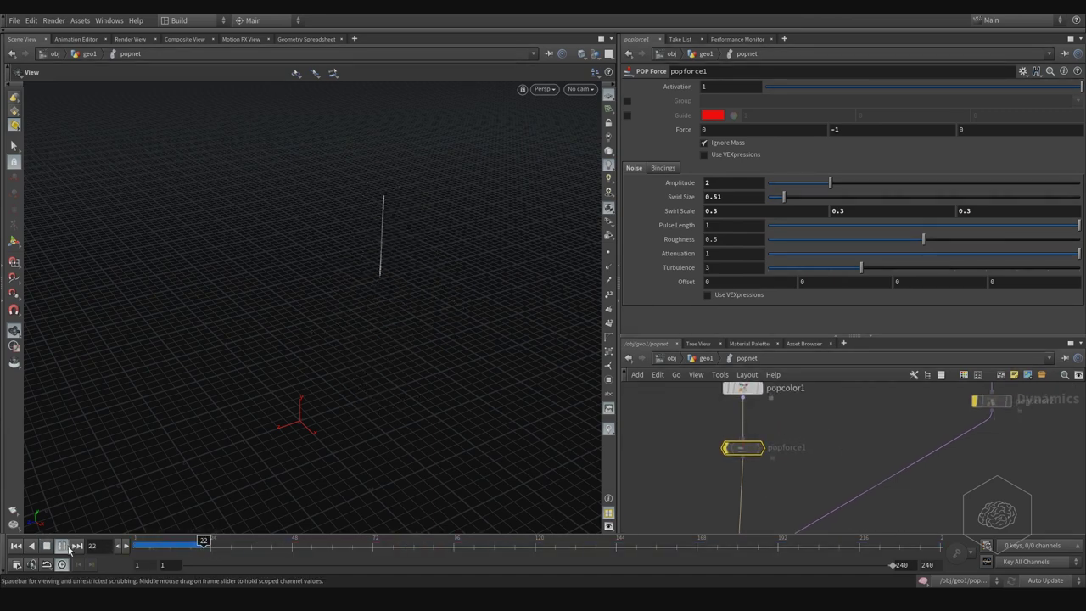
click(829, 445)
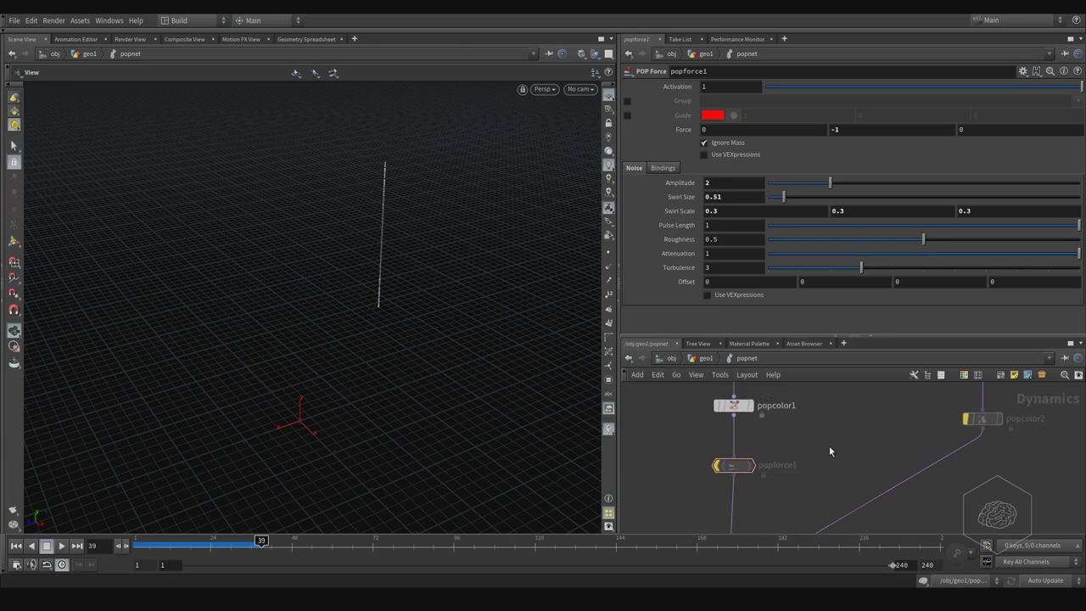
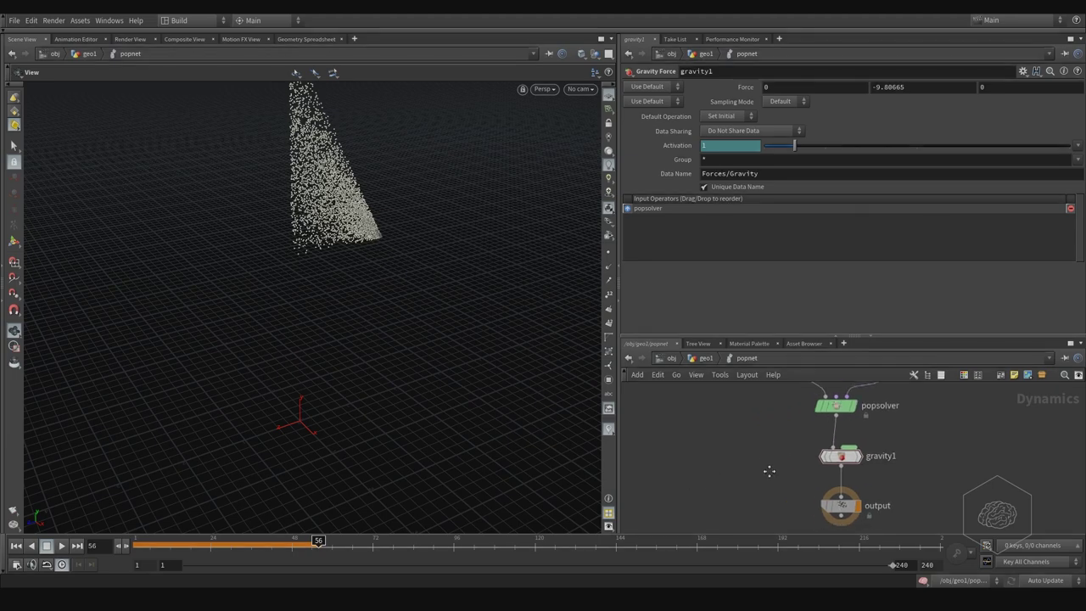
Replay the simulation from frame 1 with gravity1 active and examine how the particle stream falls.
drag(297, 359, 395, 370)
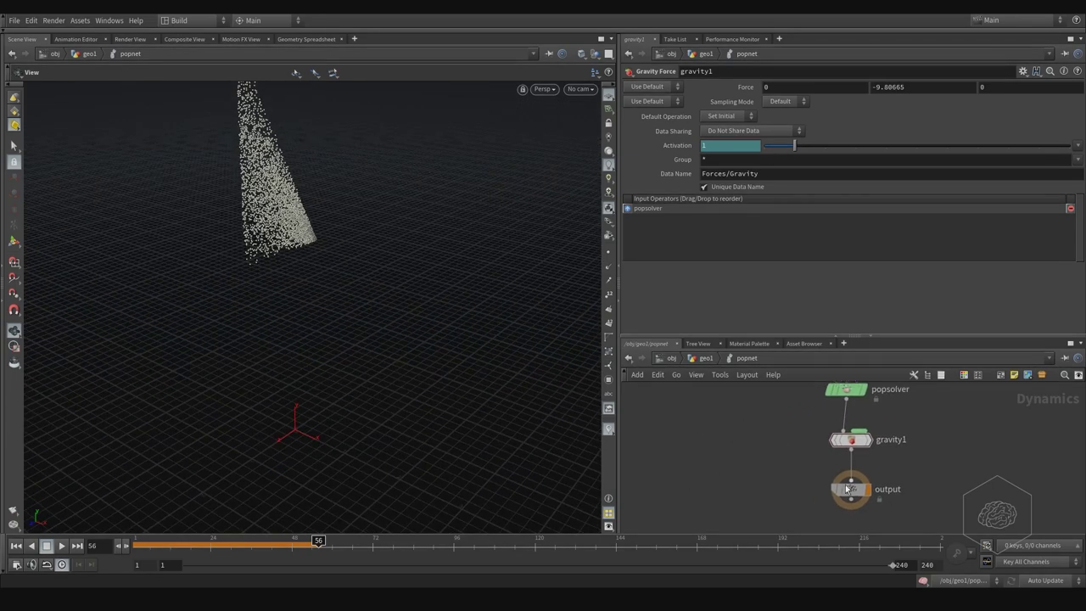
middle_drag(744, 485, 715, 501)
drag(215, 545, 133, 544)
click(61, 545)
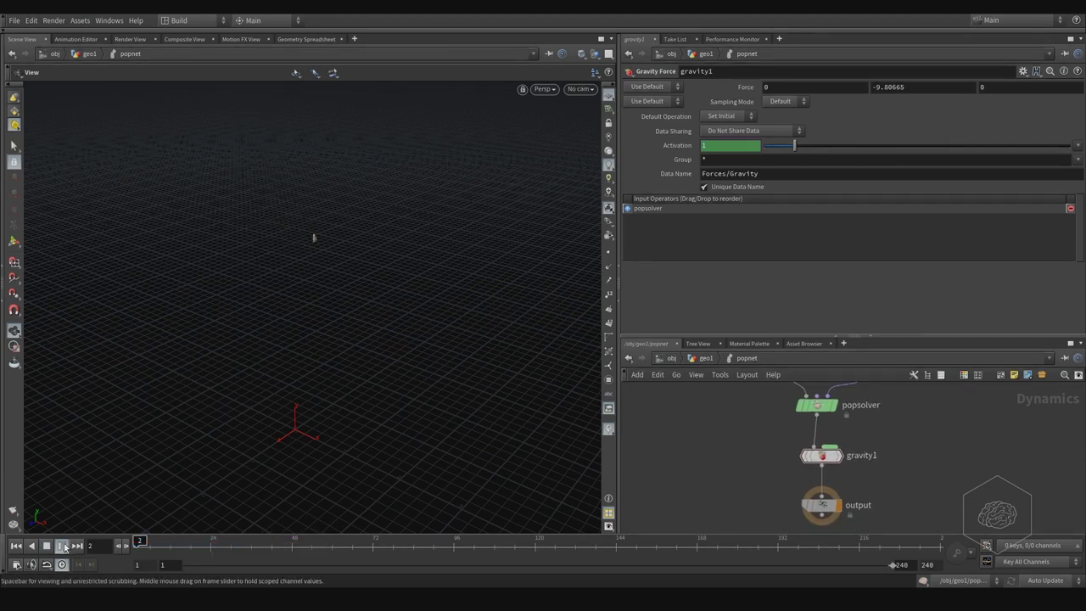
drag(416, 286, 216, 426)
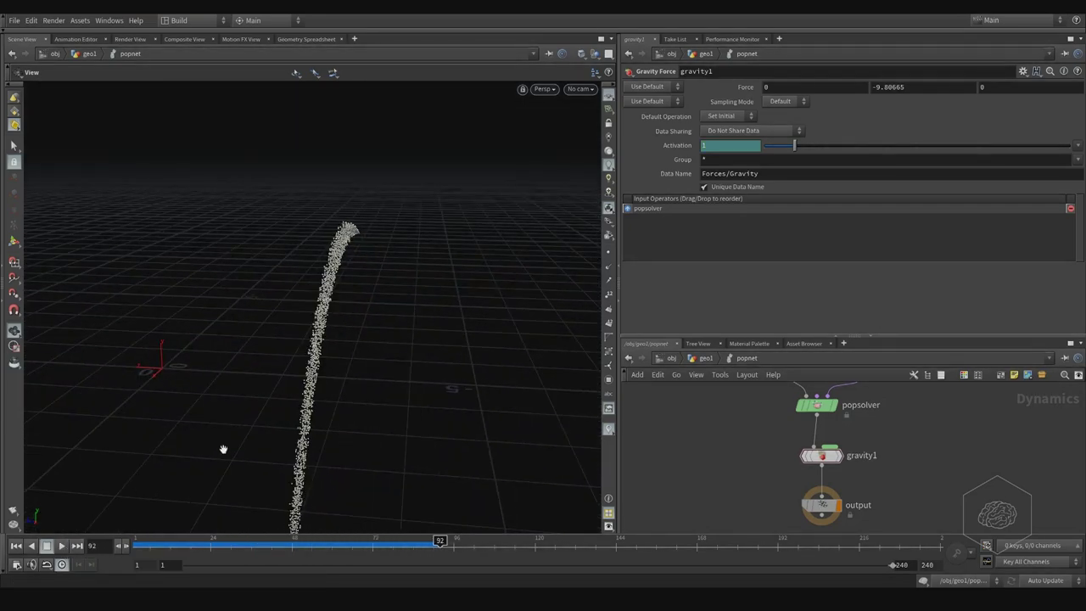
Set the velocity variance of the pippo source to 0 on all three axes.
middle_drag(897, 422, 853, 497)
middle_drag(848, 394, 829, 502)
click(753, 442)
drag(844, 188, 807, 193)
key(Return)
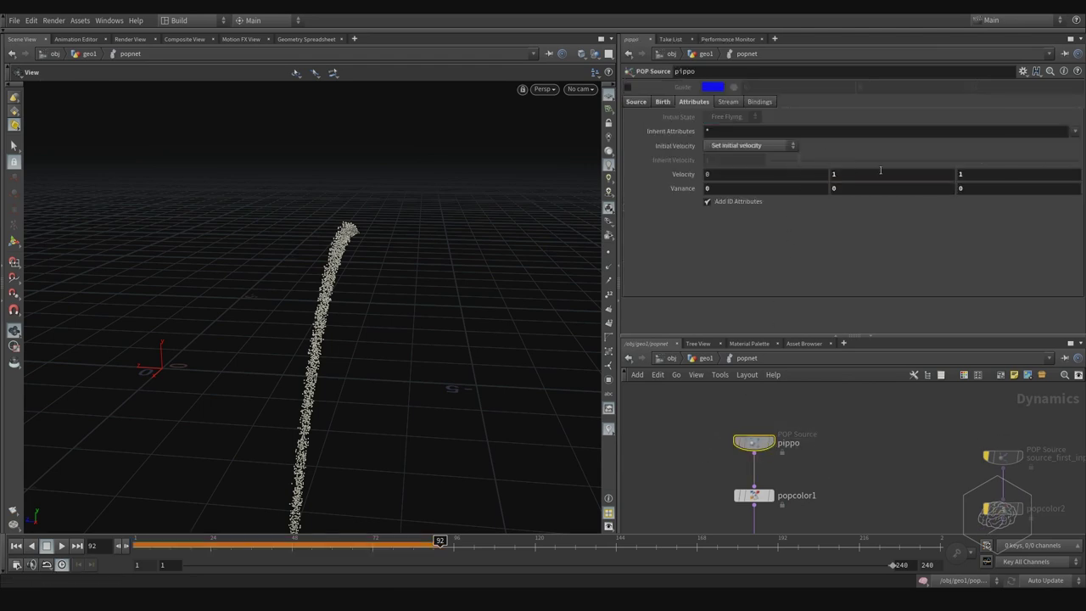
Replay the simulation from the first frame and examine the spacing of the emitted particles up close.
drag(187, 543, 97, 561)
click(60, 545)
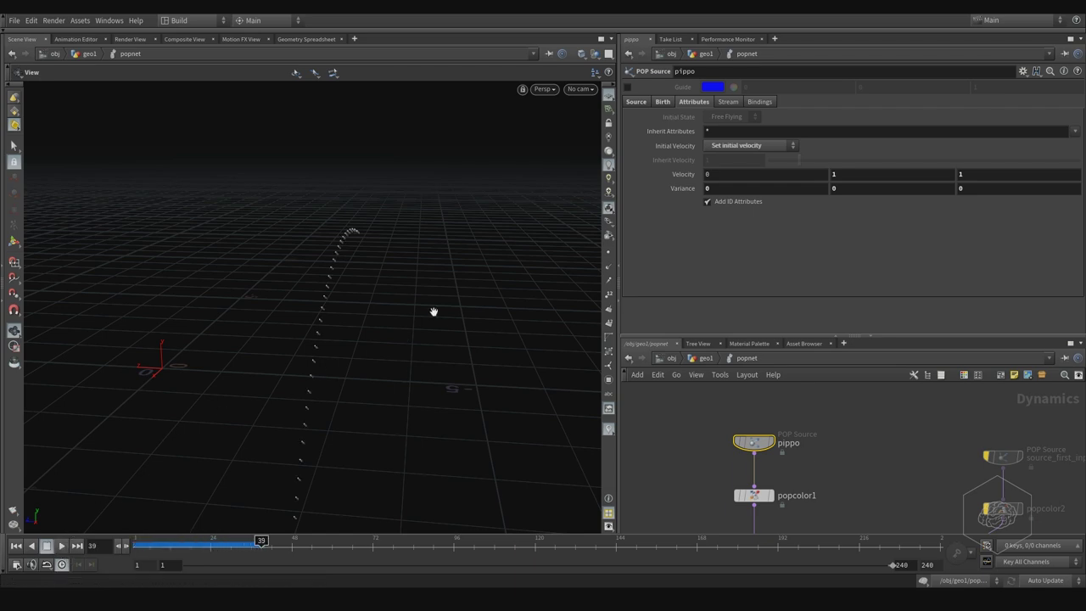
drag(333, 318, 343, 282)
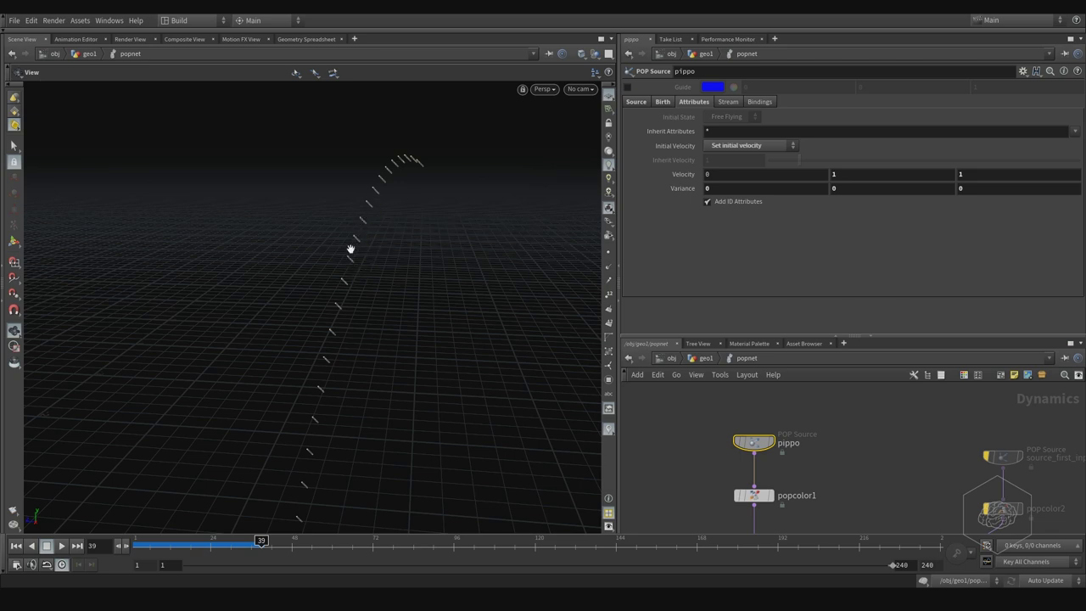
Set both Min Substeps and Max Substeps of the popsolver node to 3.
middle_drag(848, 439, 881, 401)
middle_drag(951, 464, 927, 390)
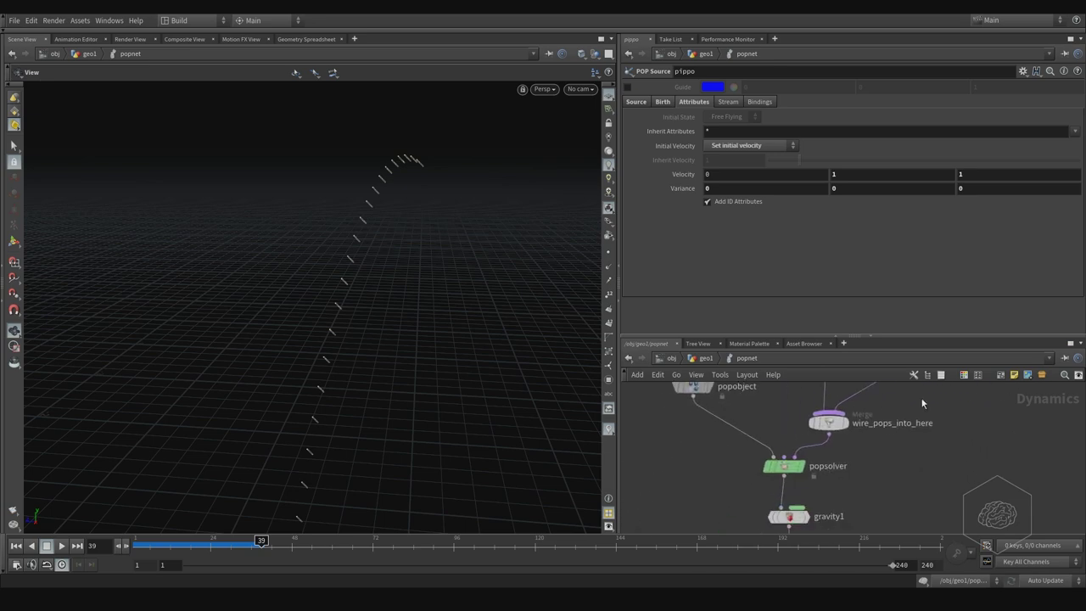
click(786, 472)
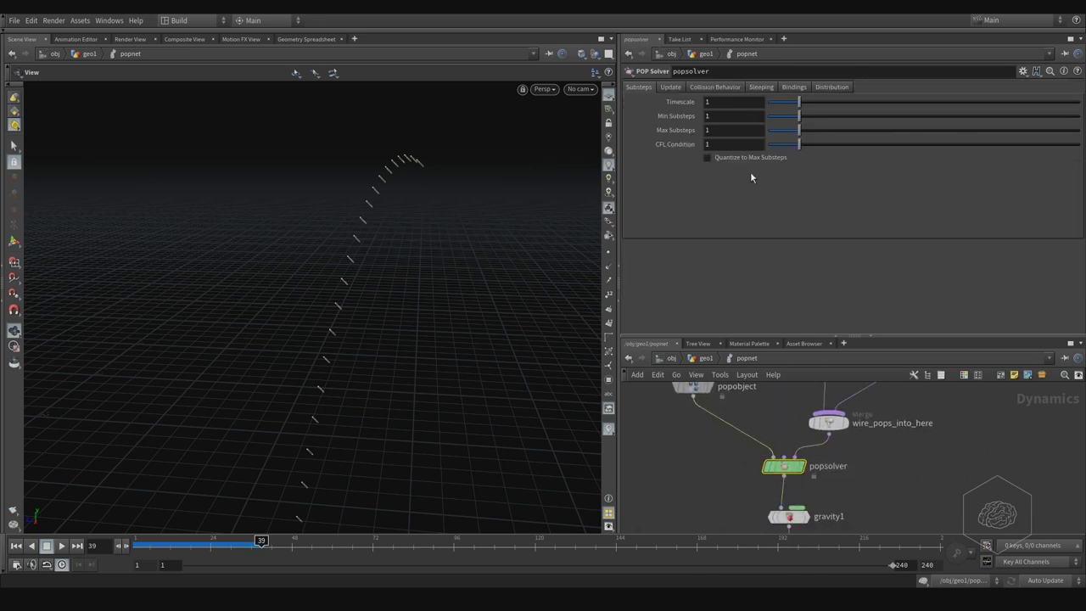
click(726, 115)
text(3)
key(Return)
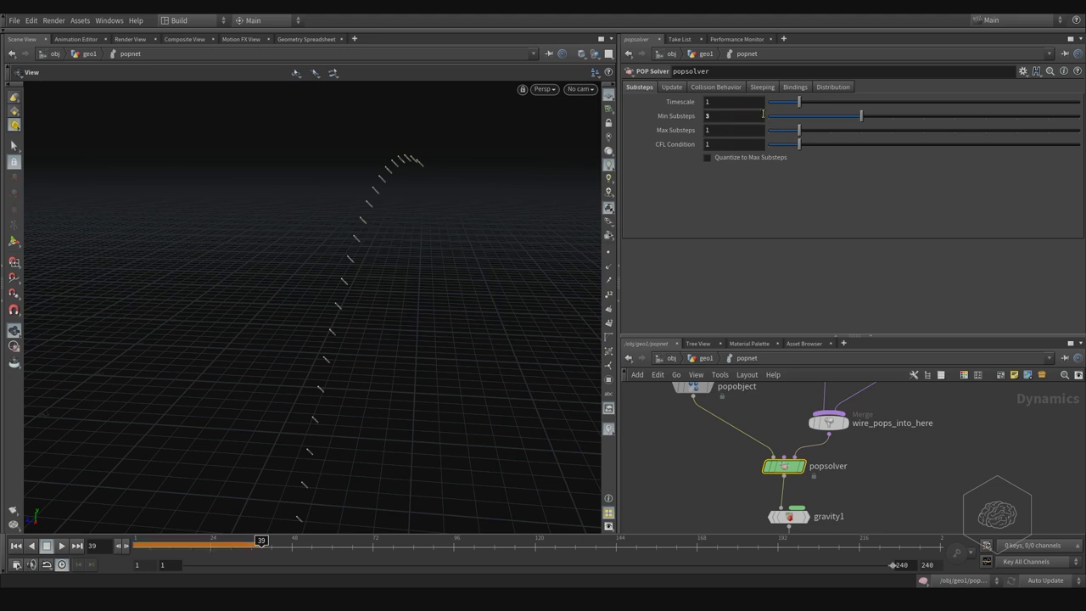
text(3)
key(Return)
Play the simulation from the first frame with the new substeps and stop it at frame 64.
key(ctrl+Up)
click(60, 547)
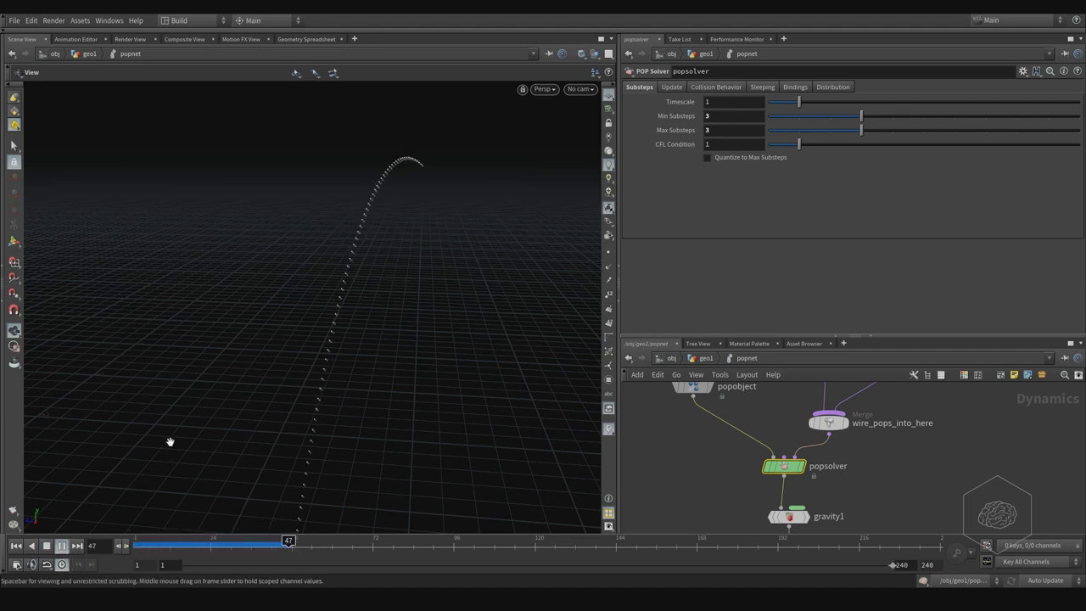
click(63, 544)
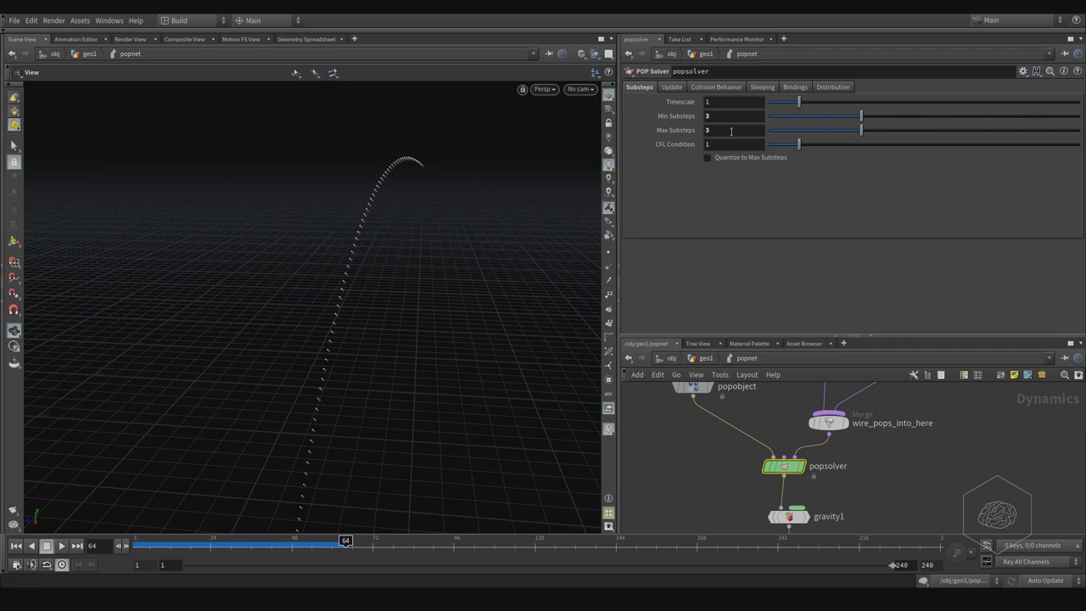
Review the velocity and variance attributes of the pippo source node.
middle_drag(925, 390, 803, 481)
middle_drag(850, 443, 794, 476)
middle_drag(820, 412, 831, 520)
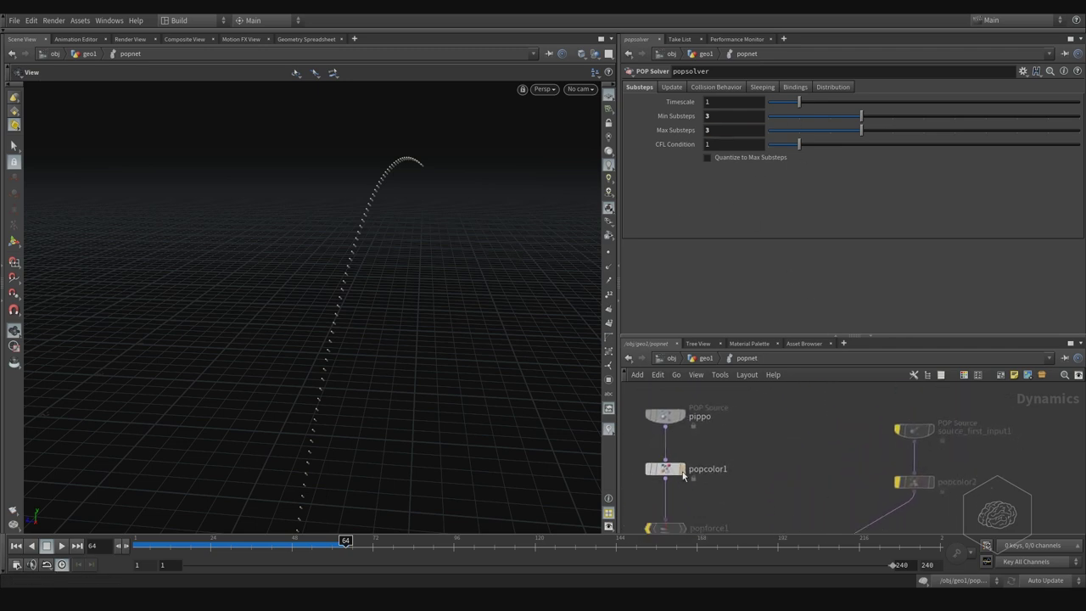
click(664, 416)
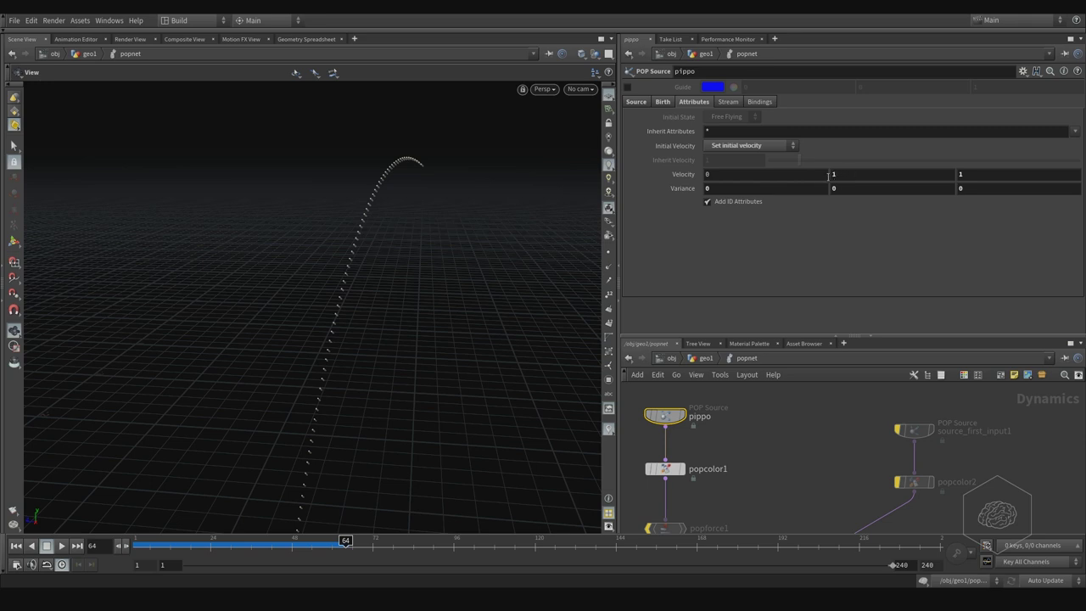
Set both Min Substeps and Max Substeps of the popsolver node back to 1.
middle_drag(751, 456, 763, 392)
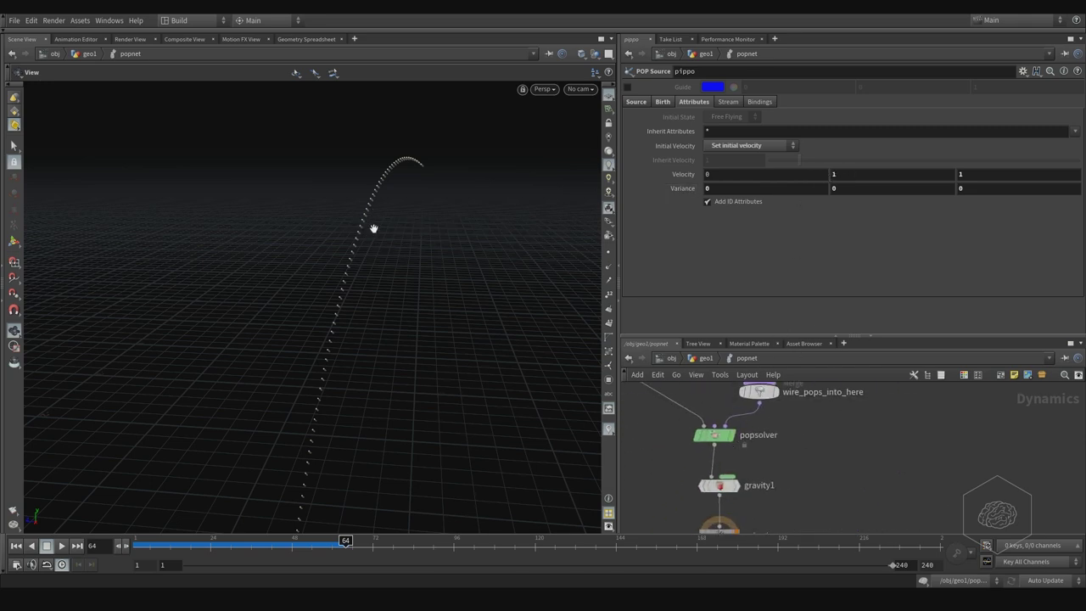
mouse_move(809, 481)
middle_down()
mouse_move(780, 445)
mouse_move(812, 474)
middle_up()
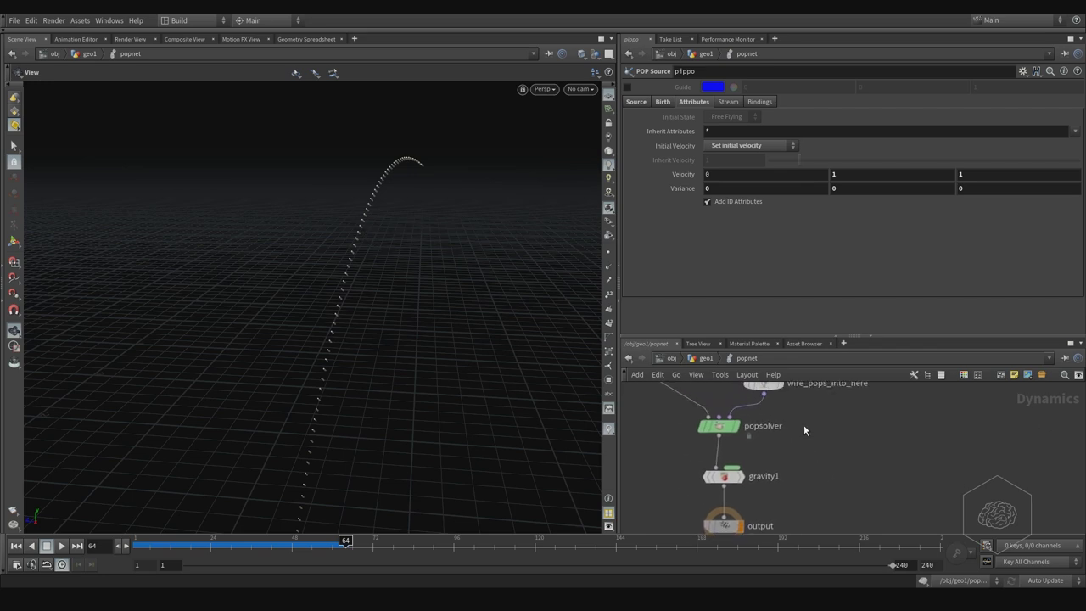
click(718, 427)
click(734, 118)
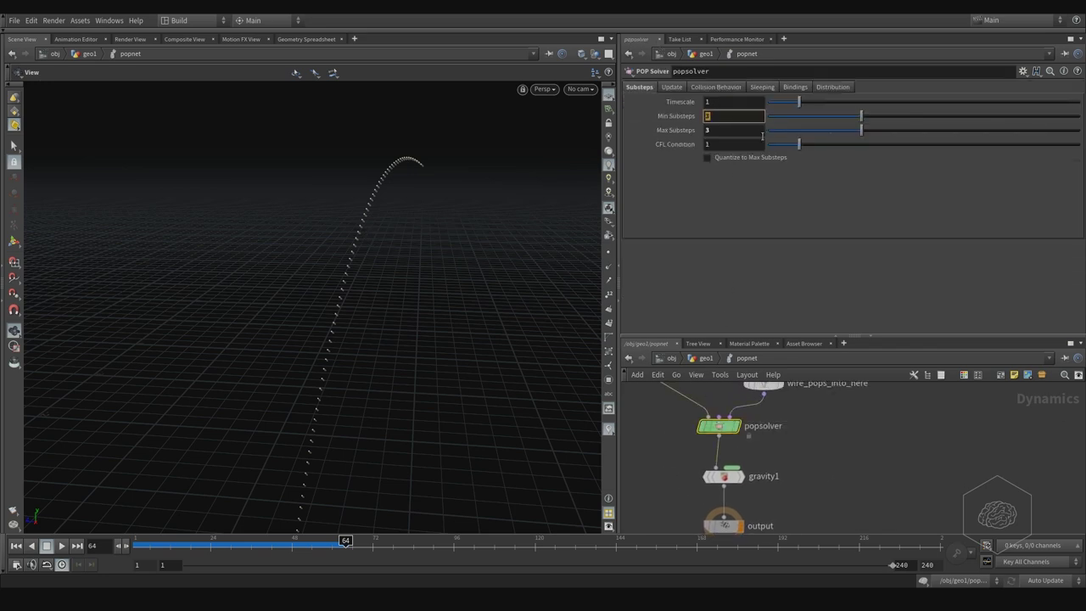
click(728, 130)
text(1)
key(Return)
Go up to the geo1 network and examine popnet's simulation settings, including the available Initial State entries.
click(705, 358)
mouse_move(817, 431)
middle_down()
mouse_move(887, 447)
mouse_move(875, 461)
mouse_move(806, 417)
middle_up()
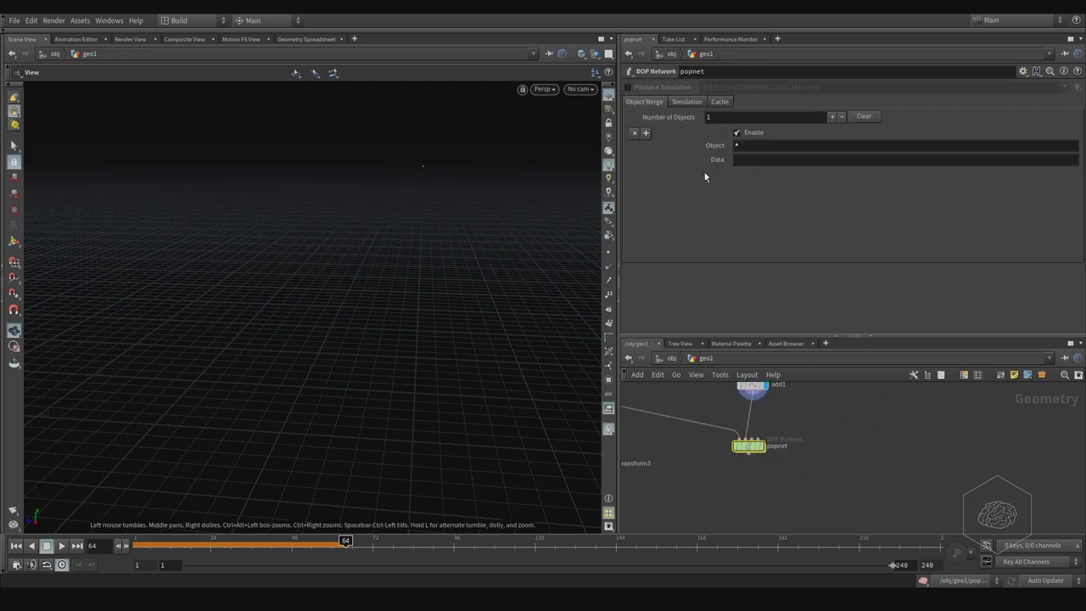
click(685, 101)
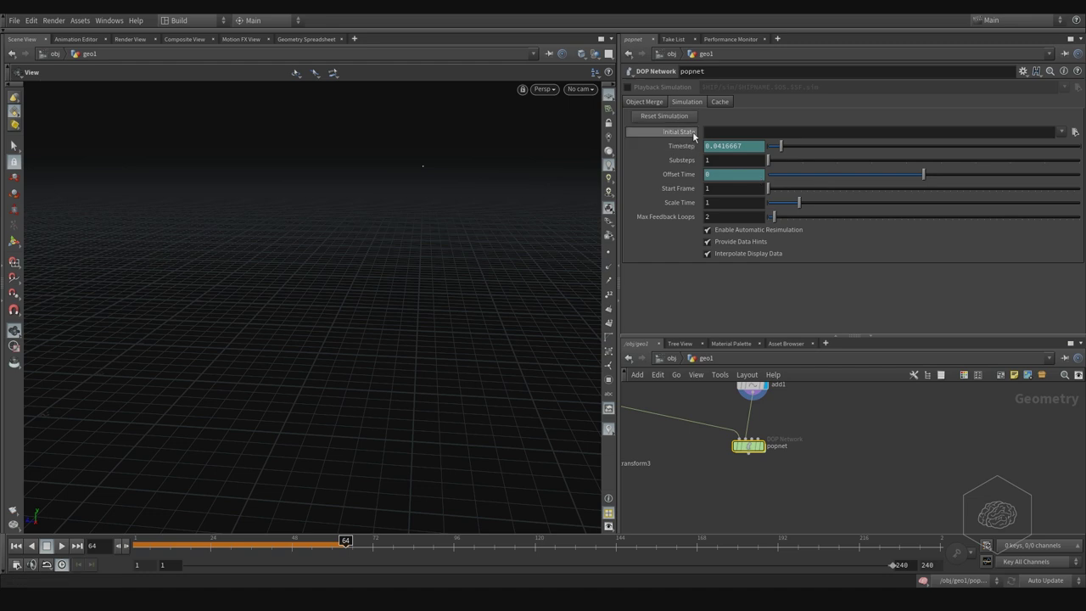
click(1060, 133)
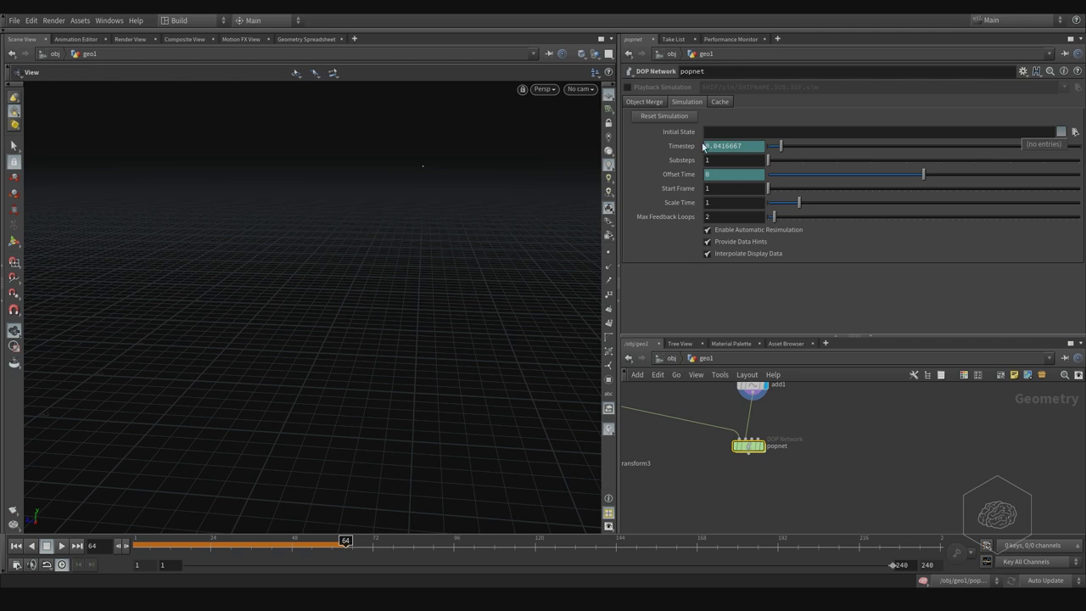
Reset the popnet simulation and return the timeline to frame 1.
click(667, 117)
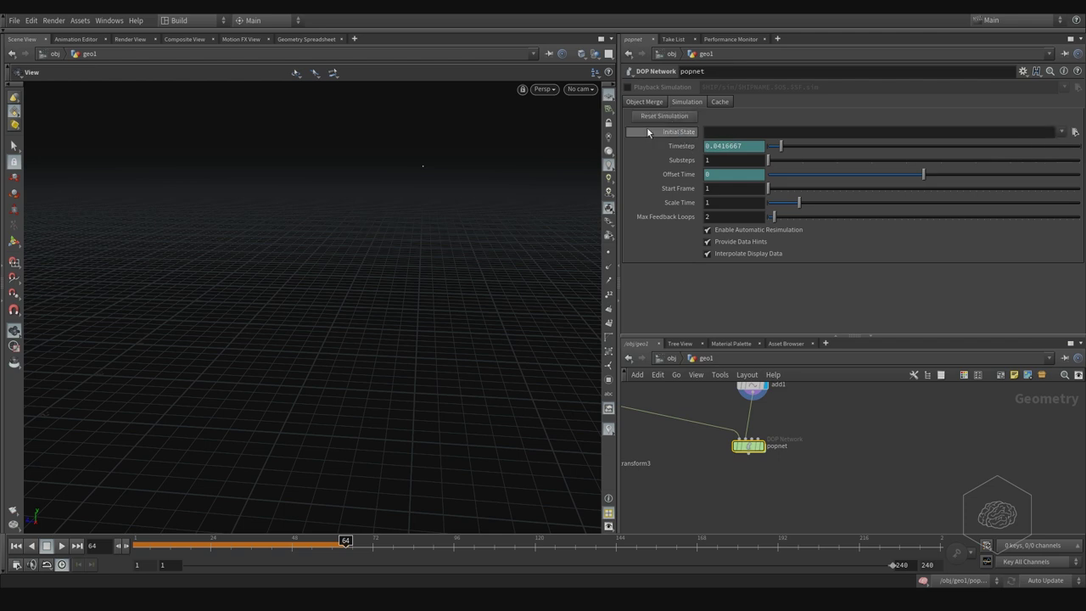
click(675, 119)
drag(138, 546, 80, 546)
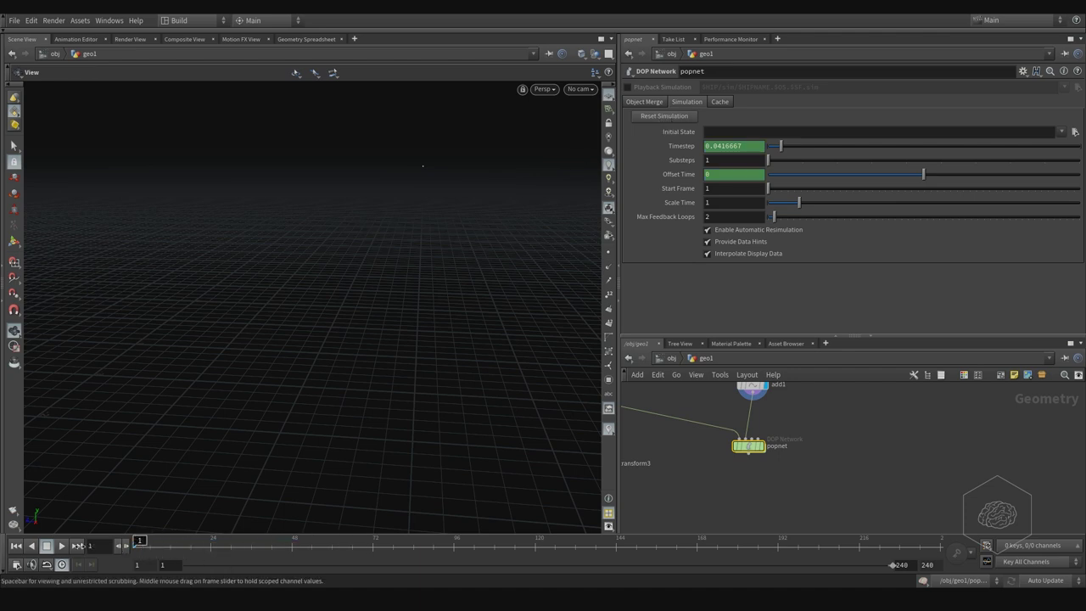
Inspect popnet's Timestep and Offset Time expressions and check the FPS in the Global Animation Options.
click(692, 146)
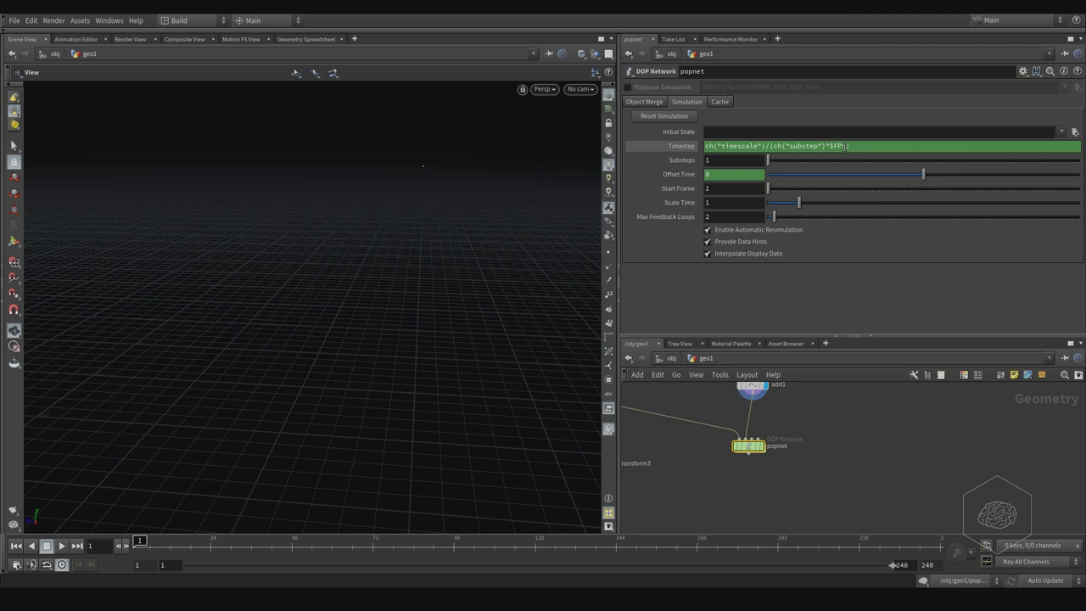
click(17, 565)
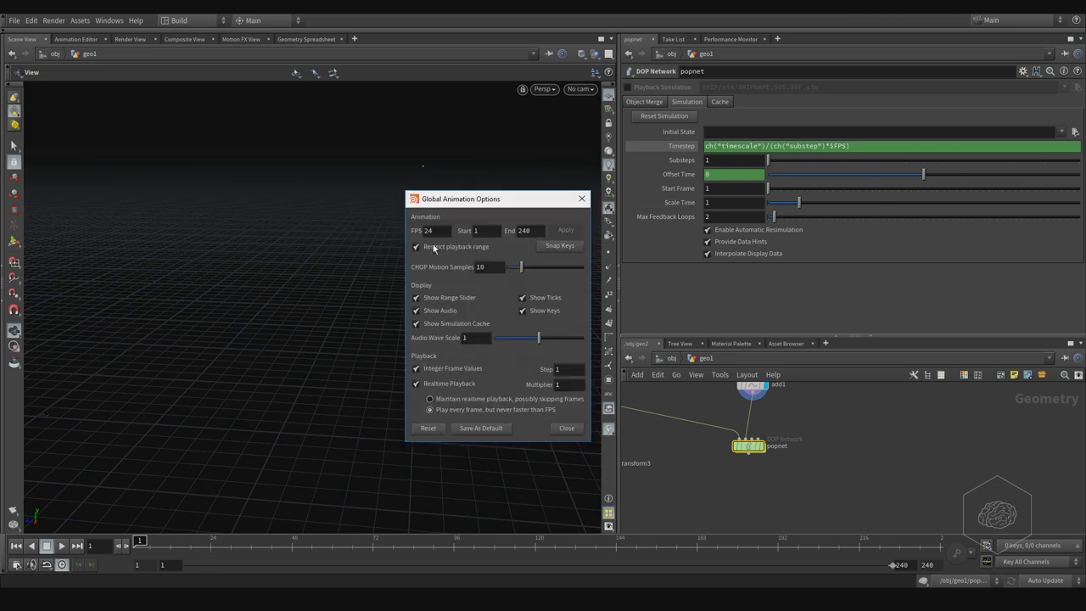
click(582, 199)
click(727, 160)
click(688, 150)
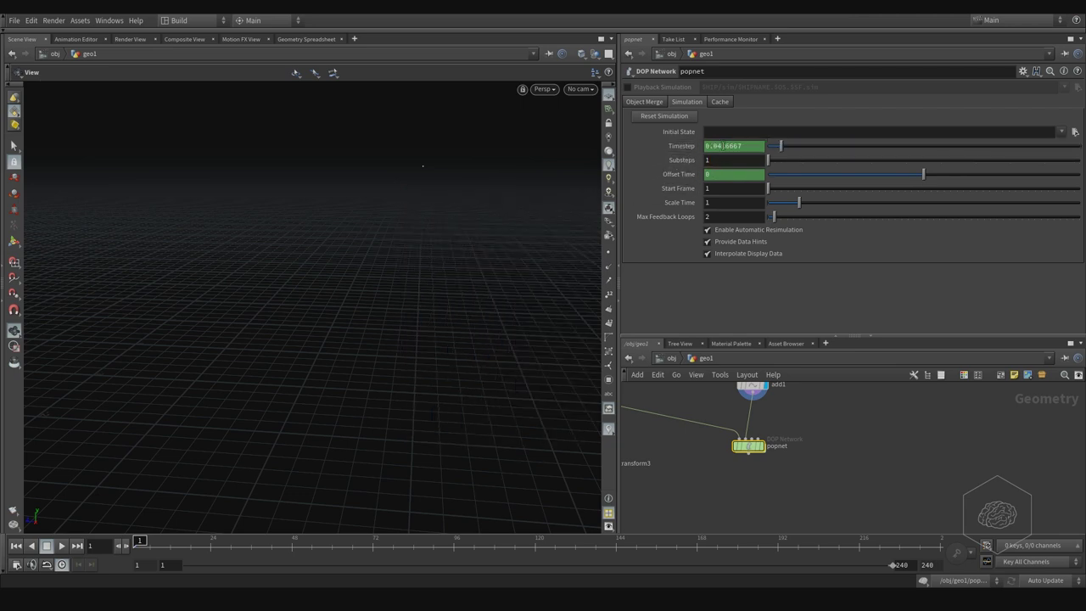
click(684, 175)
click(681, 175)
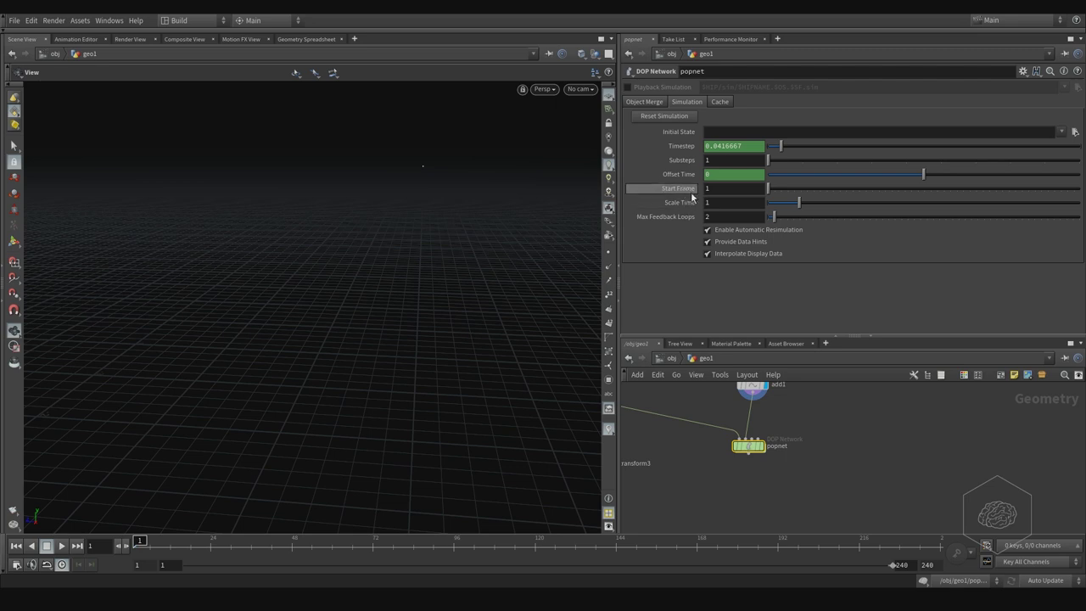
Set popnet's Start Frame to 24.
click(683, 189)
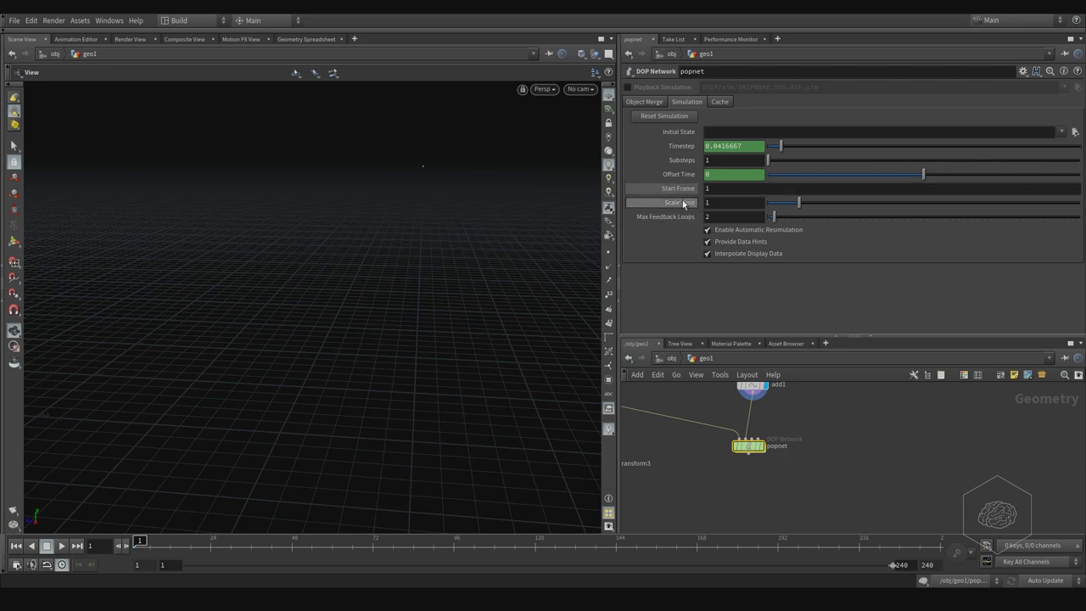
click(712, 190)
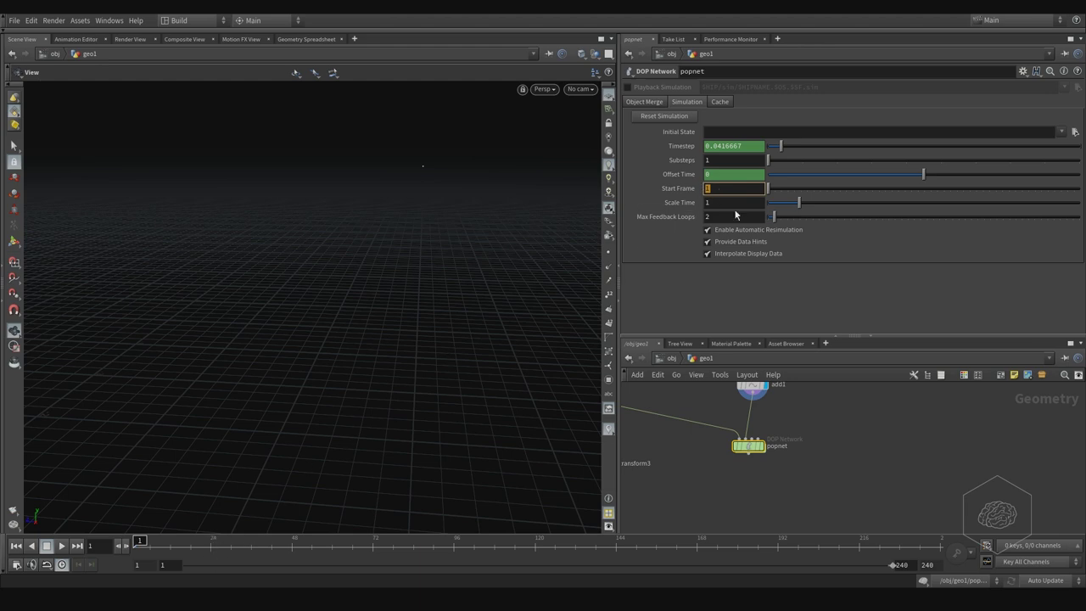
text(24)
key(Return)
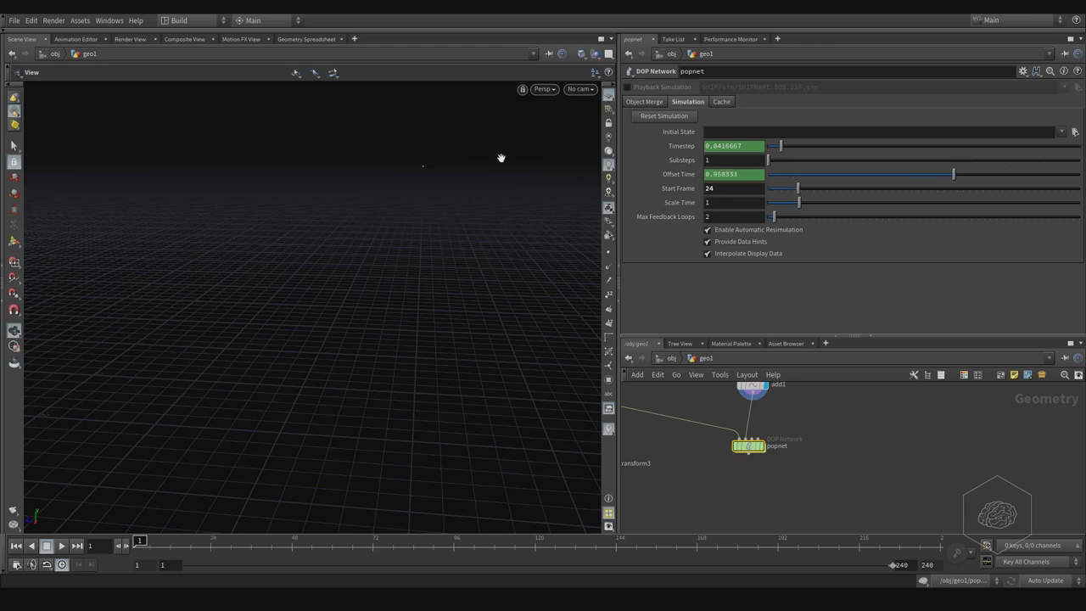
Make popnet the displayed node and play the simulation from frame 1.
click(62, 546)
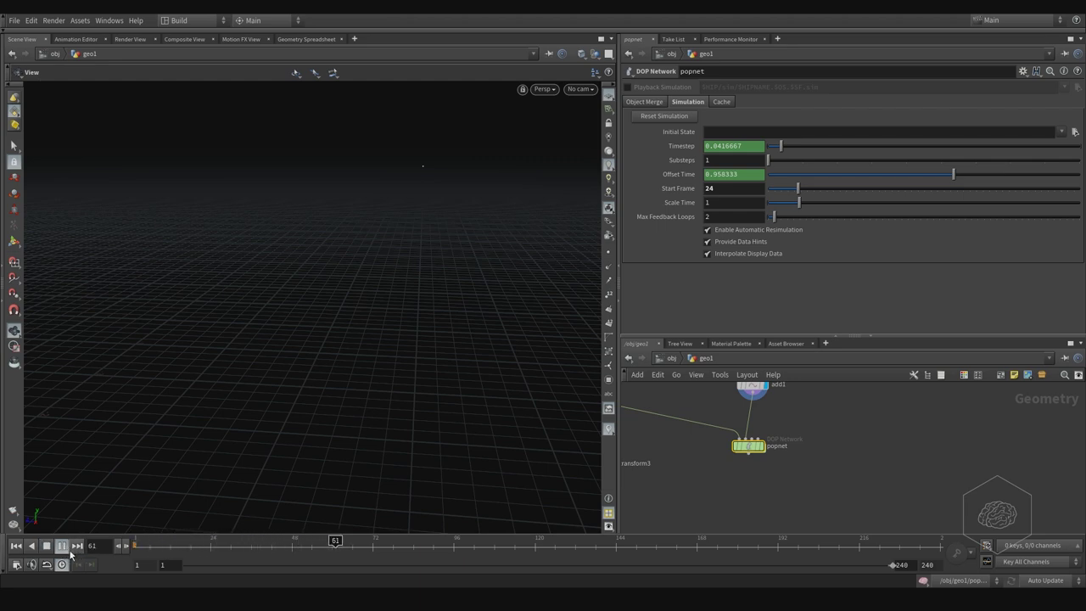
click(62, 546)
click(761, 451)
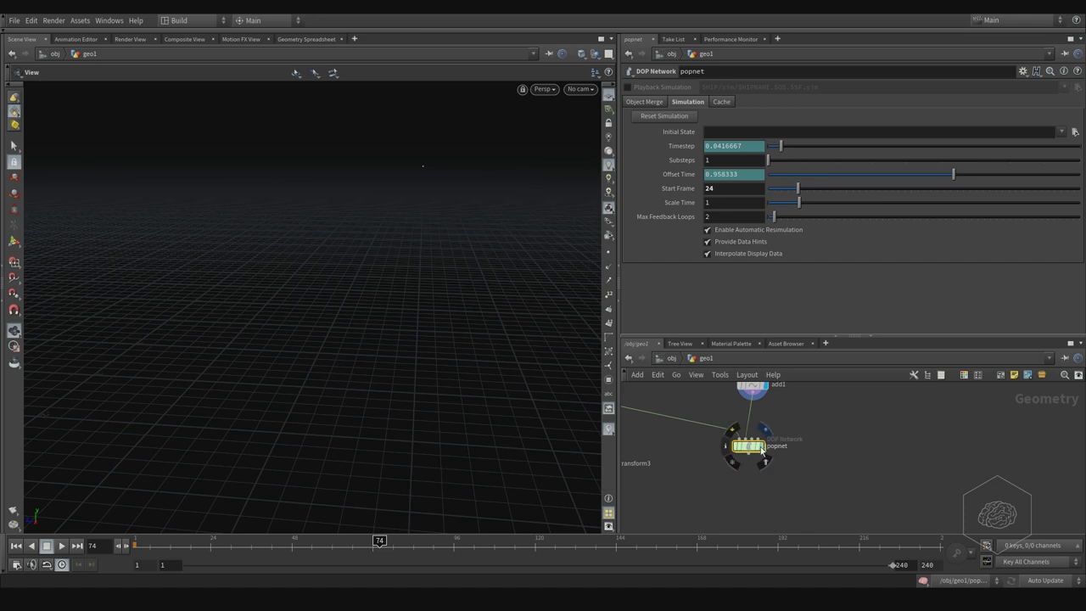
drag(274, 546, 107, 557)
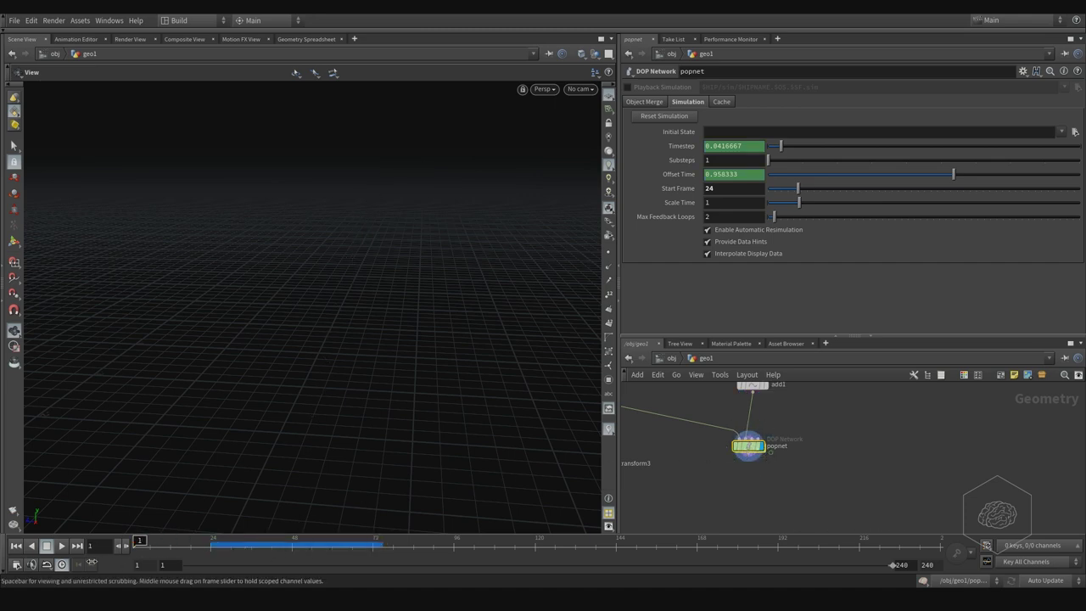
click(62, 546)
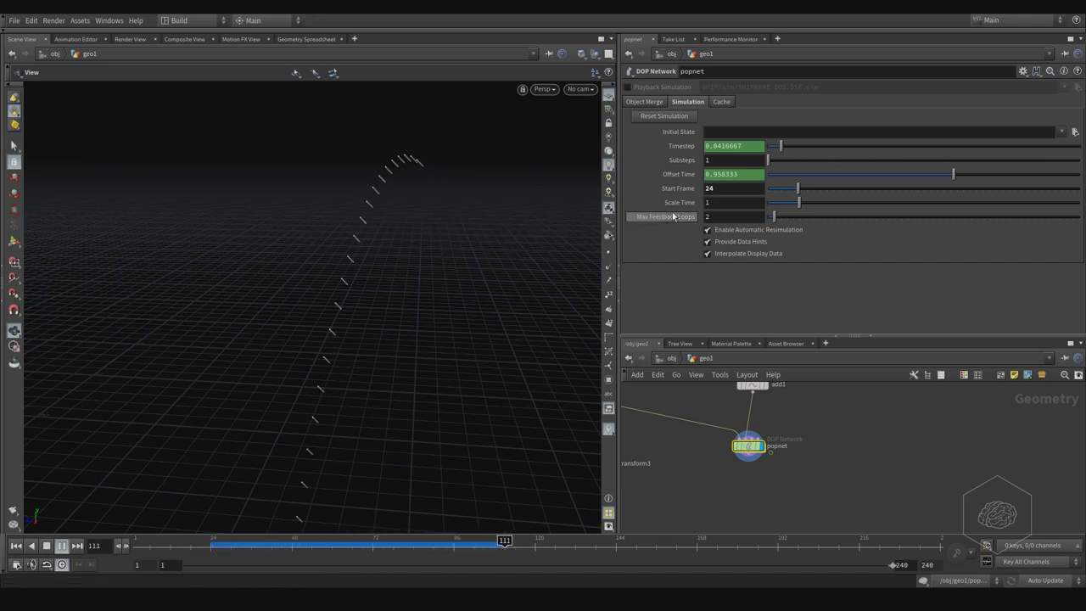
Set popnet's Start Frame to 101 and let the simulation keep playing.
click(724, 189)
text(101)
key(Return)
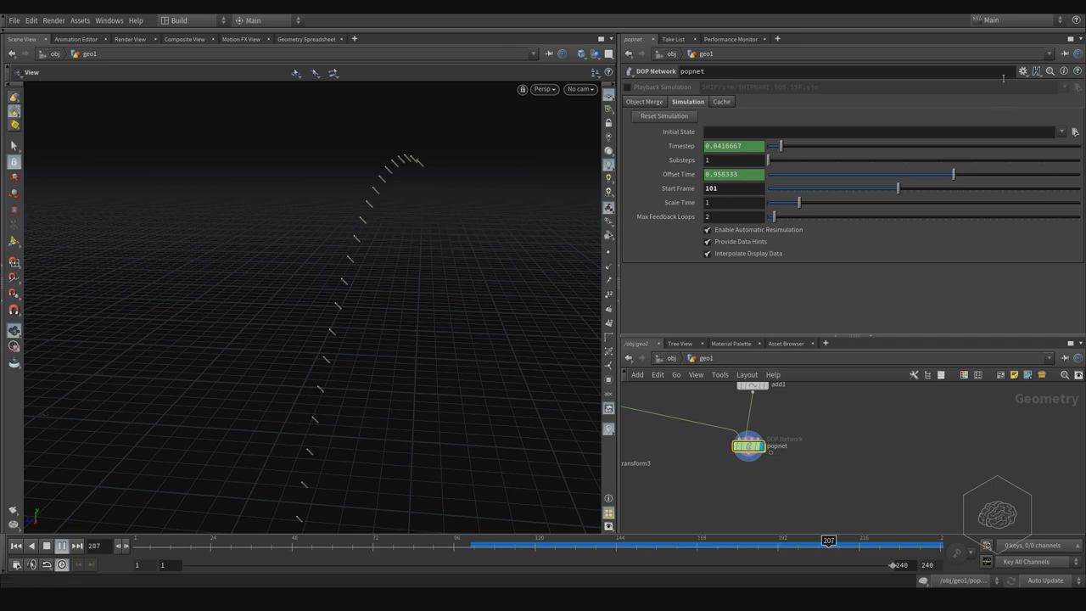
Return to frame 1 and restore popnet's Start Frame to its default of 1.
click(1023, 71)
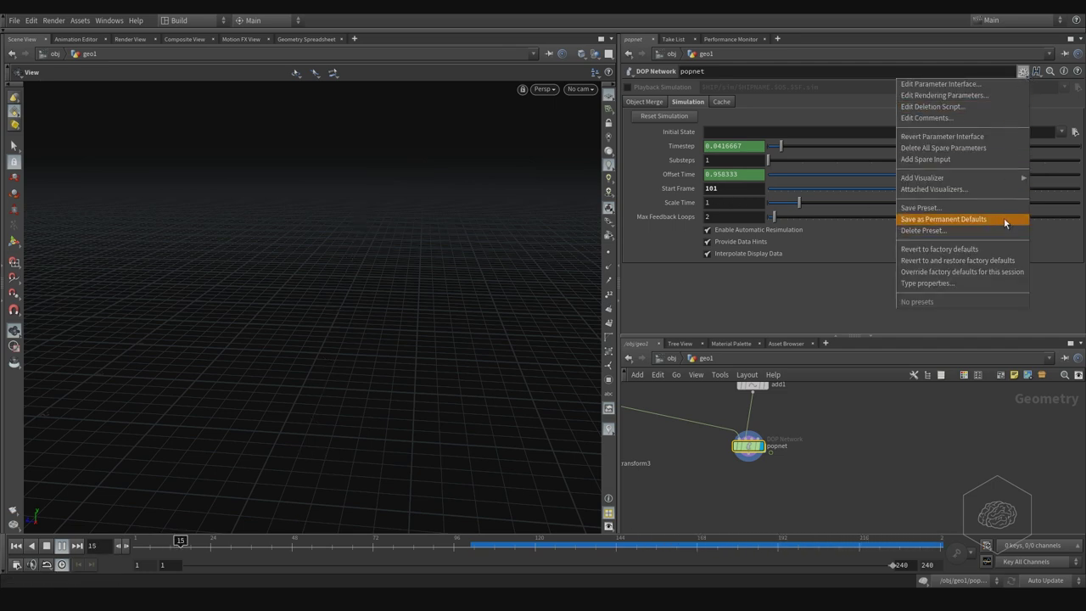
click(802, 291)
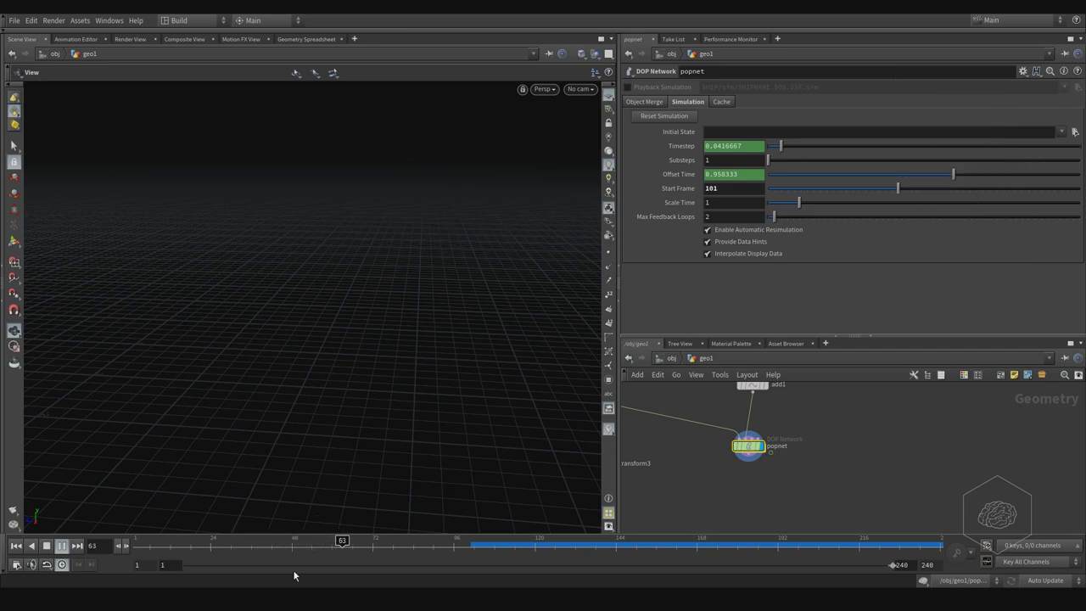
drag(177, 547, 120, 563)
ctrl+middle_click(713, 189)
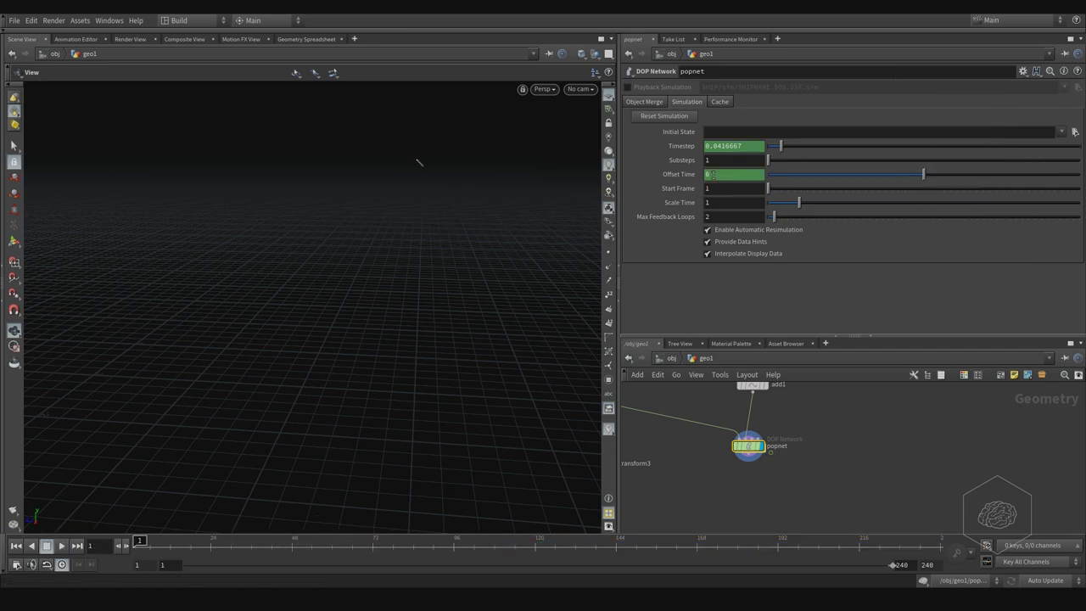
Set popnet's Substeps to 5 and play the simulation to check the particle spacing.
double_click(723, 159)
key(Return)
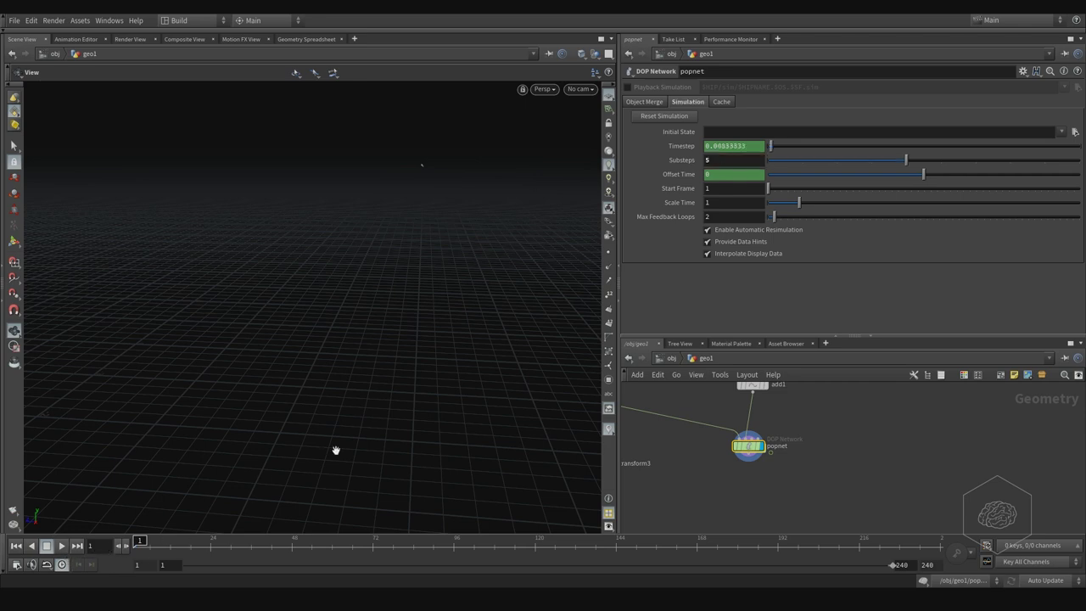
click(61, 547)
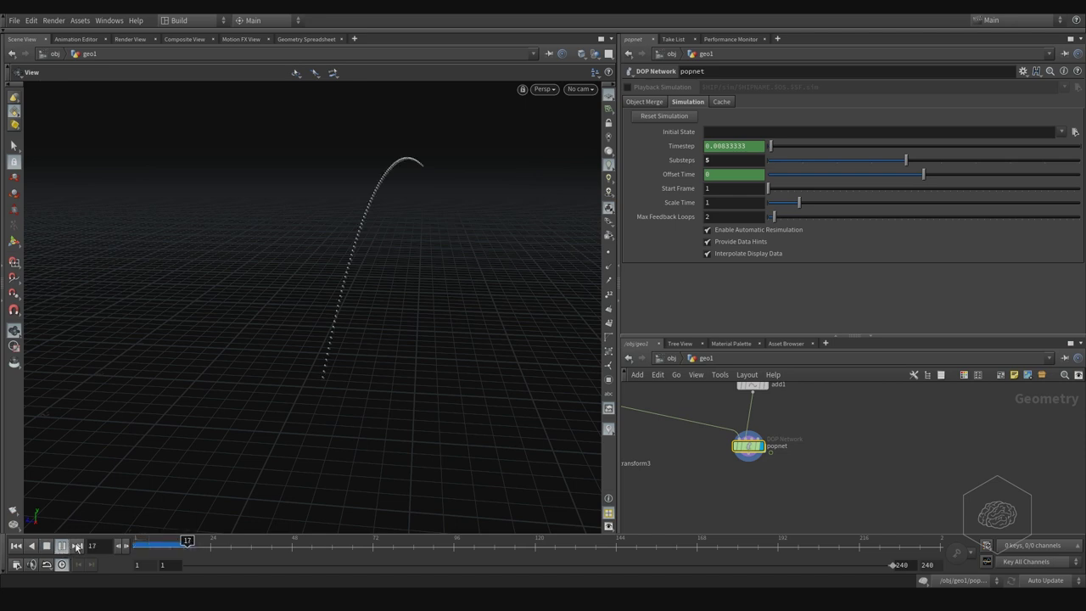
drag(398, 262, 198, 317)
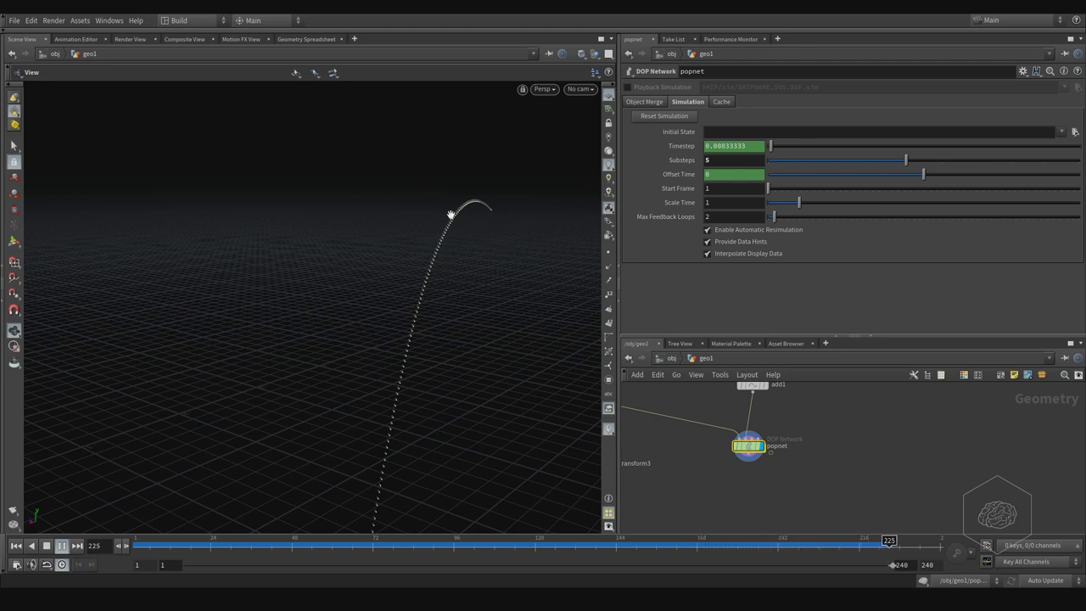
Set popnet's Substeps to 10 and continue playing the simulation from around frame 125.
click(723, 159)
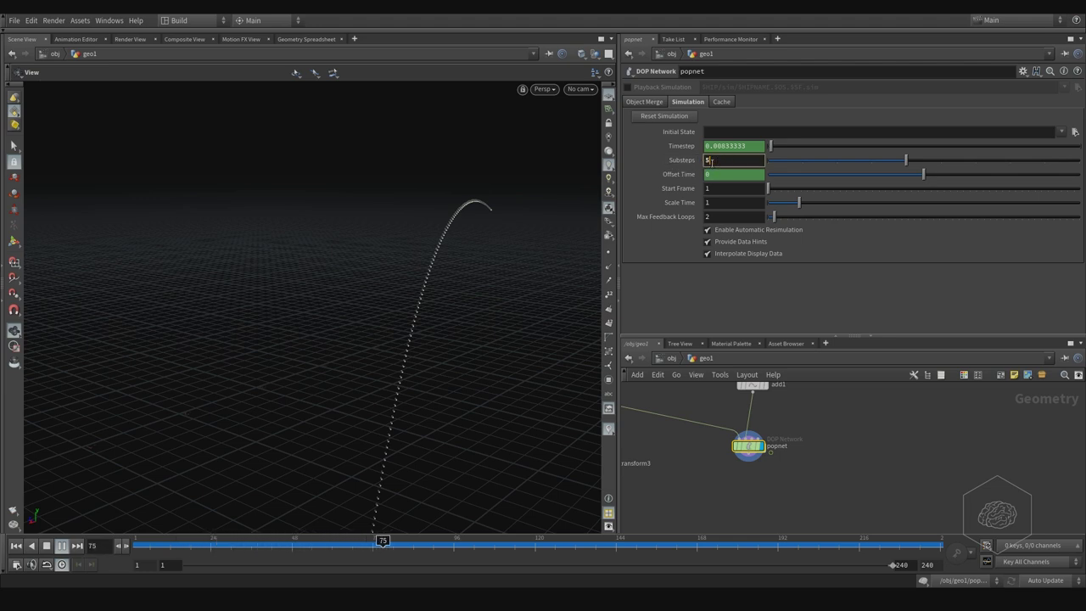
double_click(721, 160)
text(10)
key(Return)
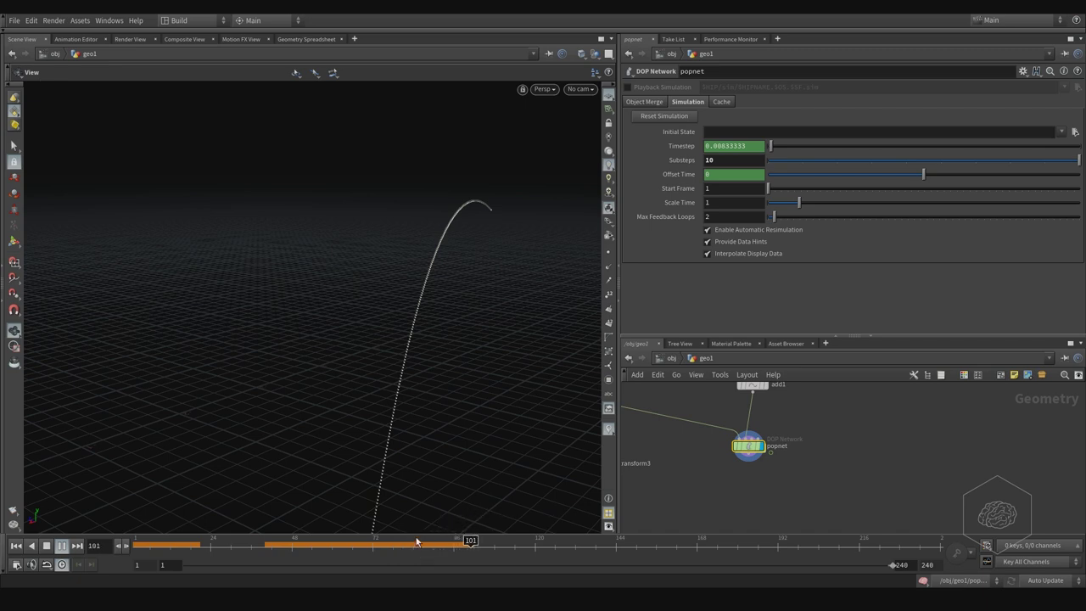
drag(409, 543, 554, 542)
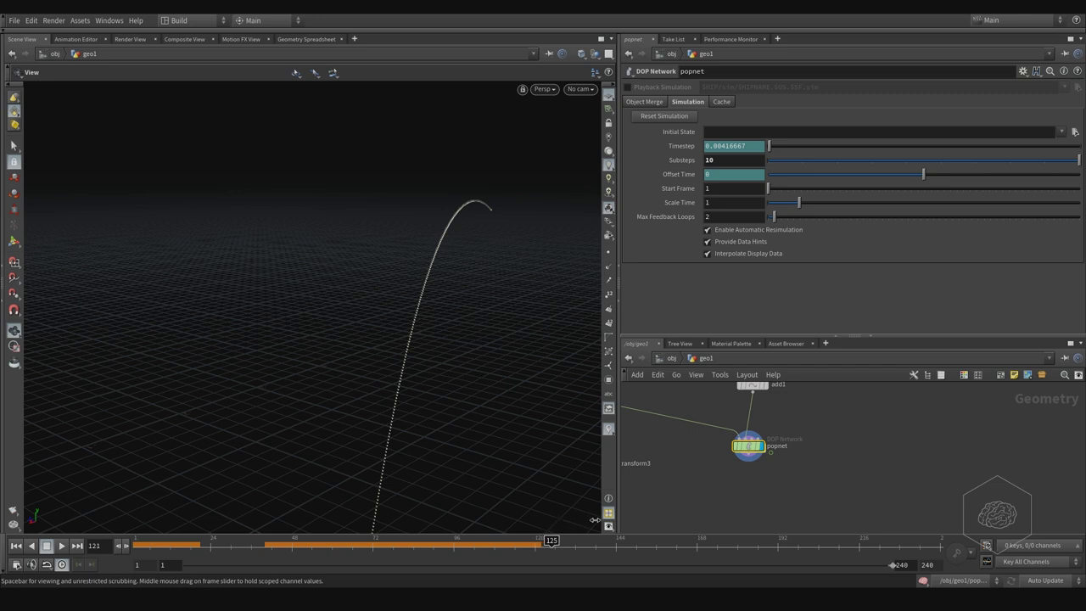
click(62, 545)
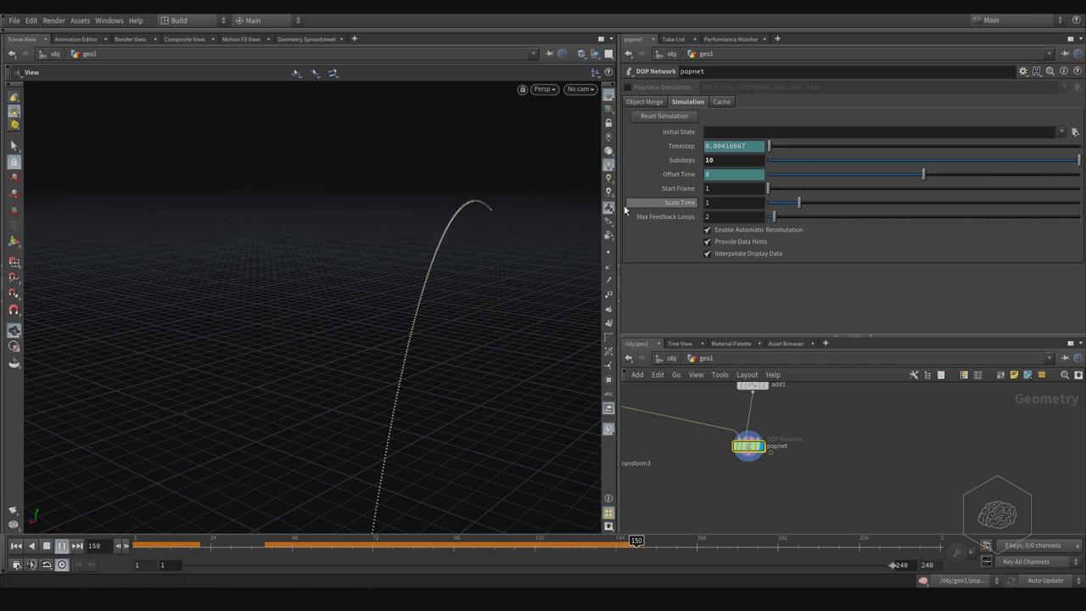
Examine the particle stream's spacing up close during playback, and stop the simulation.
middle_drag(481, 306, 407, 308)
right_drag(408, 307, 441, 291)
mouse_move(441, 291)
middle_down()
mouse_move(412, 296)
mouse_move(423, 296)
middle_up()
drag(423, 295, 412, 303)
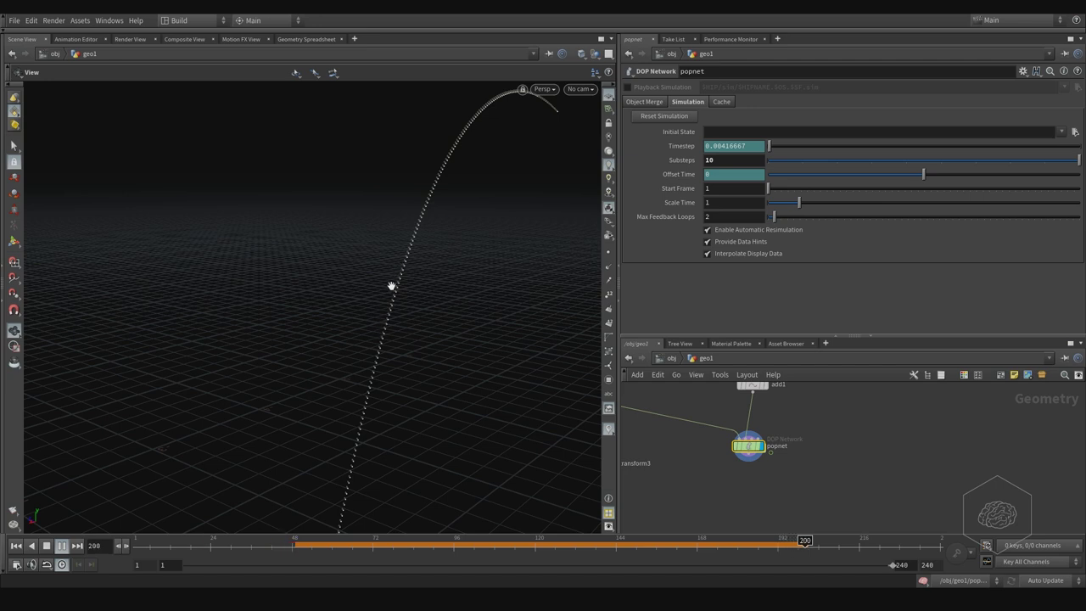
click(61, 547)
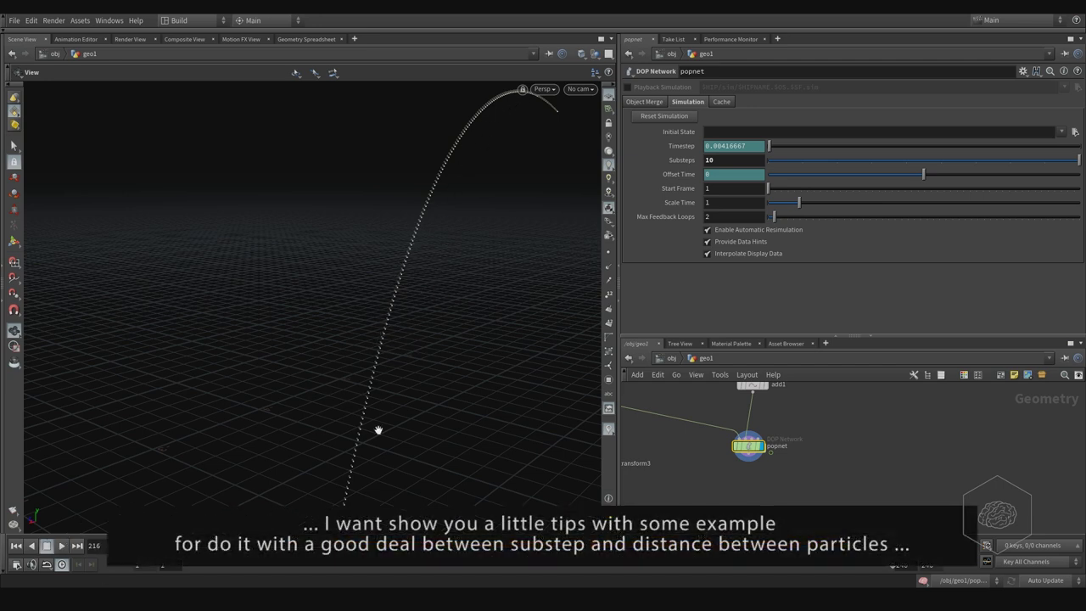
Restore popnet's Substeps to 1 and return the timeline to frame 1.
key(BackSpace)
key(Return)
drag(164, 548, 95, 560)
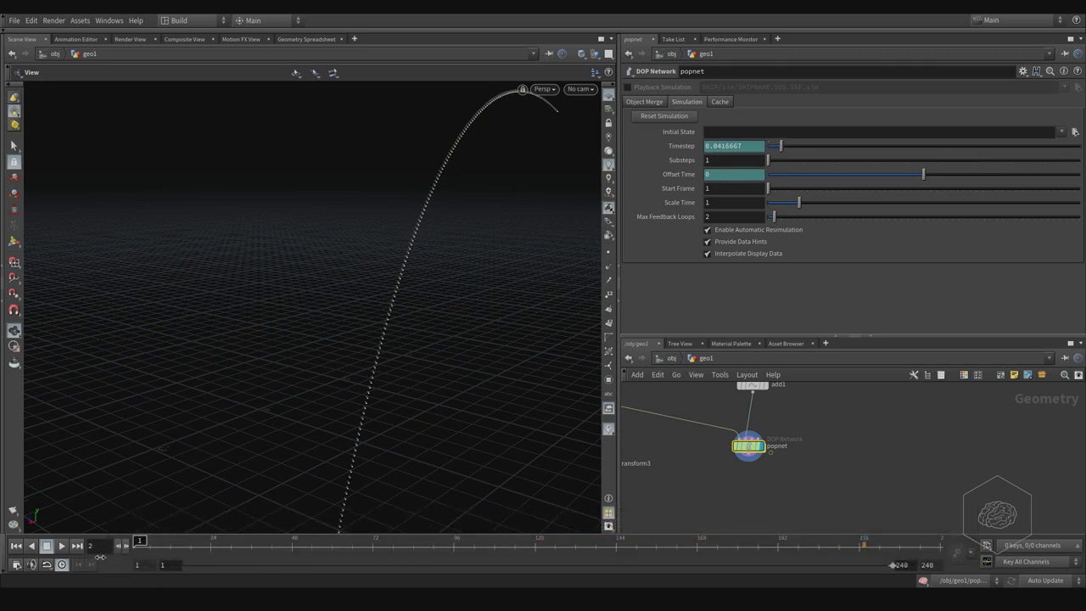
Play the simulation to frame 39 with popnet's restored substeps and examine the particle spacing up close.
click(62, 547)
click(67, 547)
middle_drag(357, 250, 353, 253)
right_drag(353, 253, 300, 266)
right_drag(403, 238, 311, 270)
right_drag(374, 246, 291, 272)
alt+drag(291, 271, 553, 204)
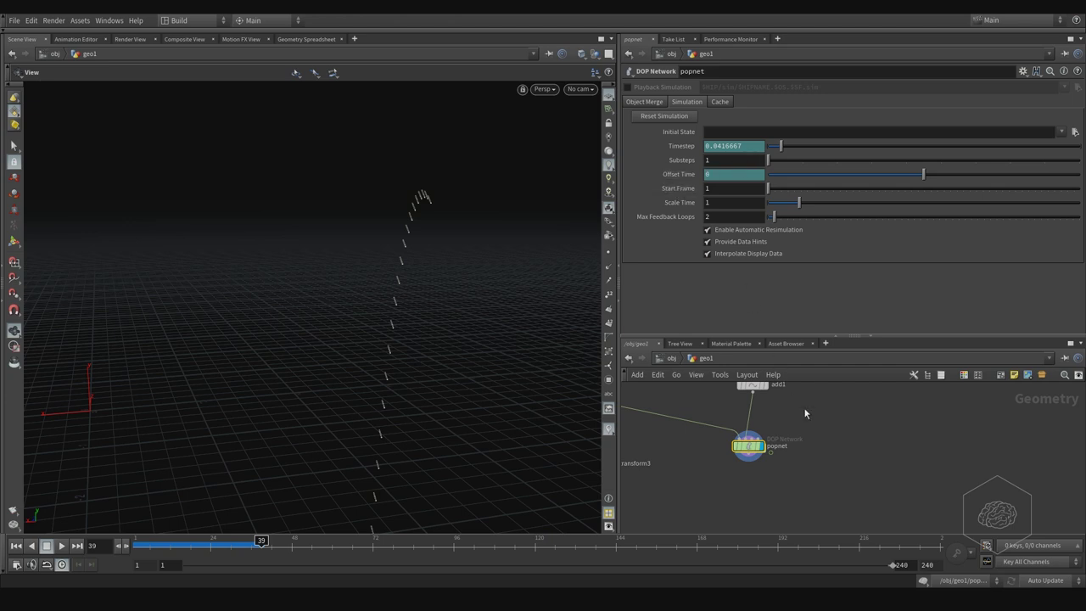
Go inside popnet and review the popsolver's Update, Collision Behavior and Sleeping settings.
double_click(750, 445)
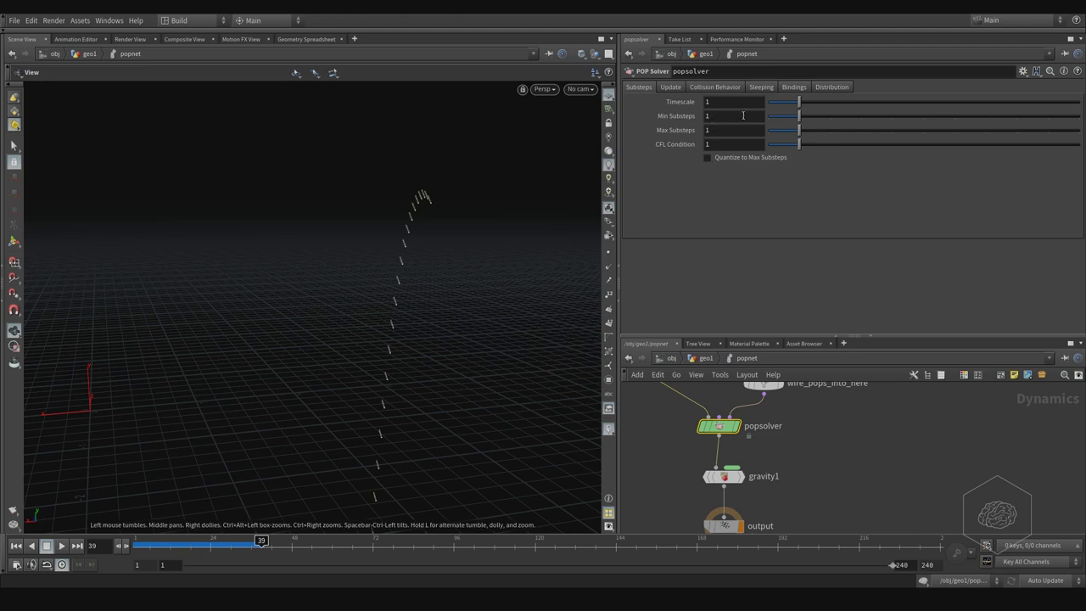
click(670, 86)
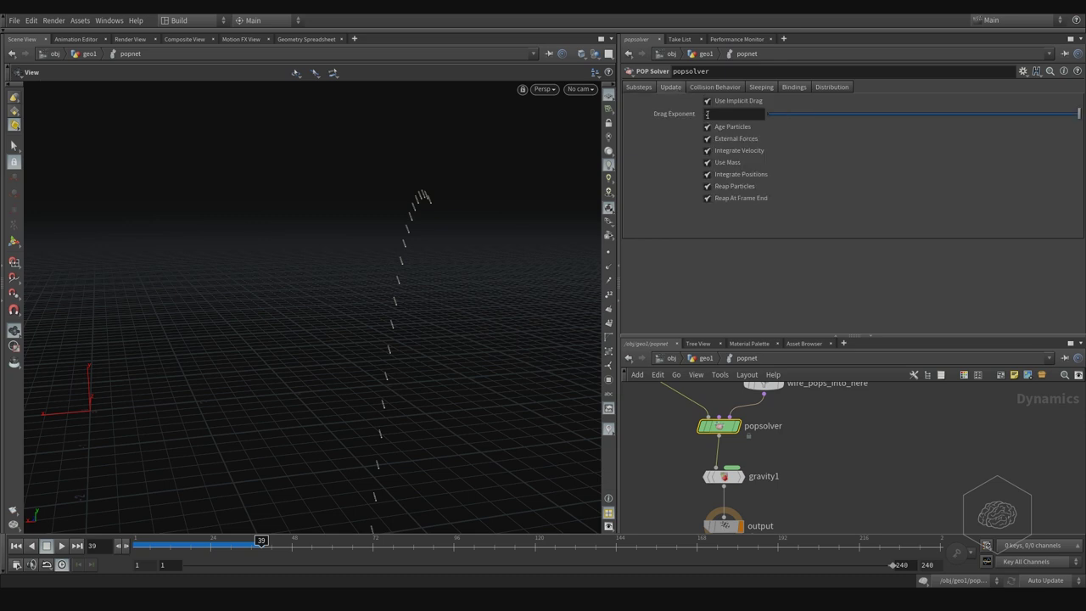
click(714, 87)
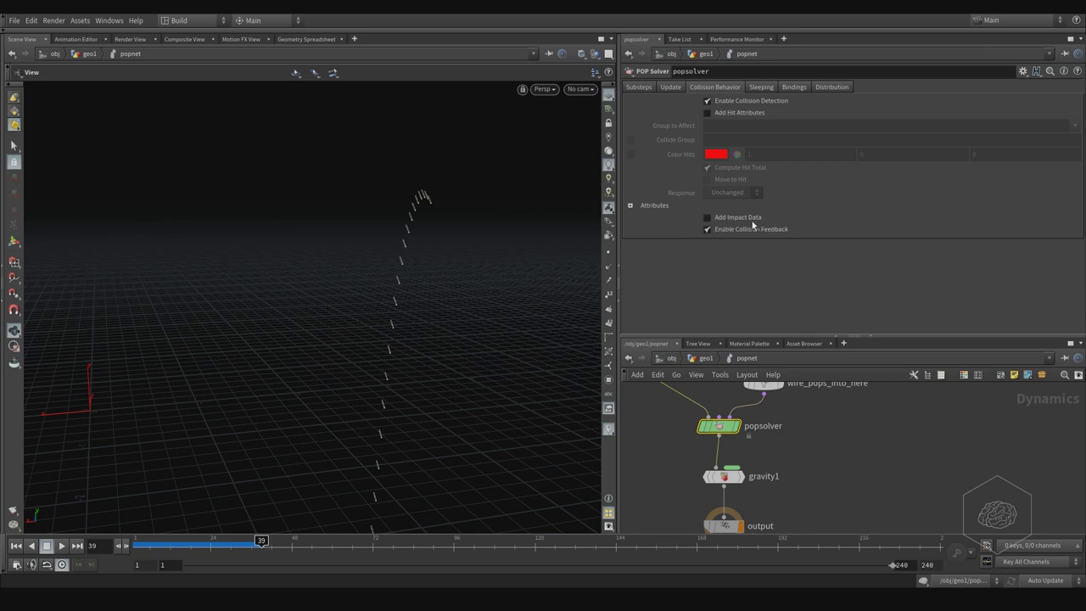
click(761, 87)
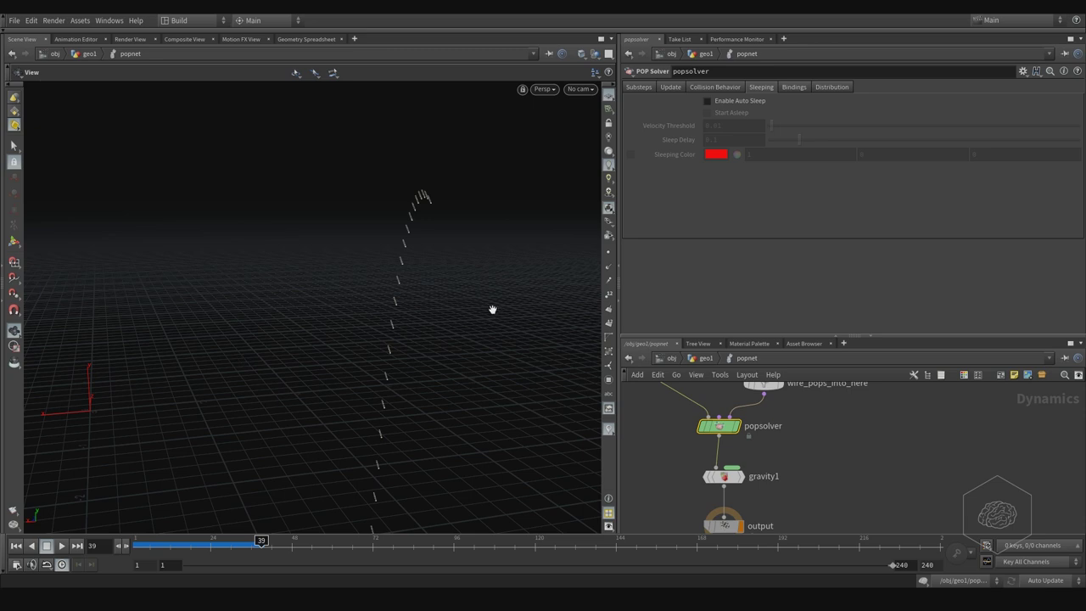
drag(487, 302, 543, 263)
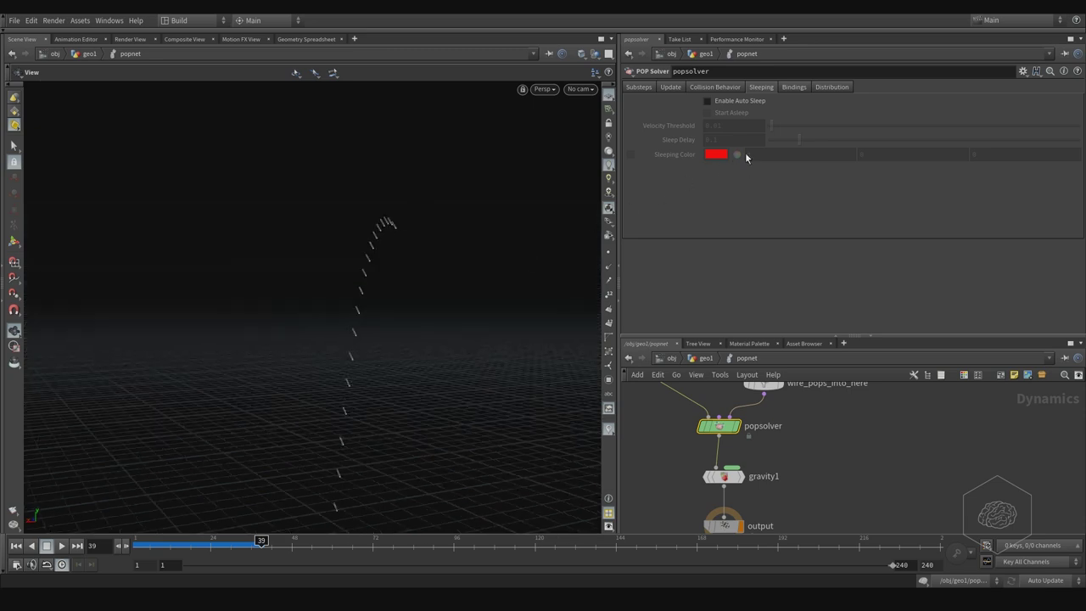
Check the popsolver's Bindings settings, look back through the other setting groups, and return to its Substeps settings.
click(796, 88)
click(752, 89)
click(715, 88)
click(672, 89)
click(632, 88)
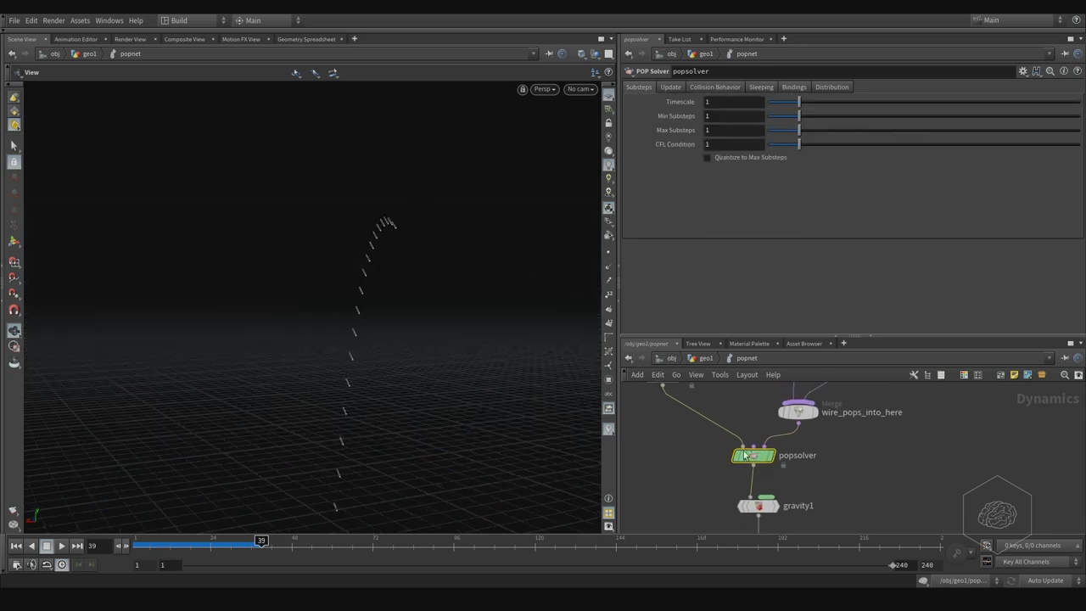